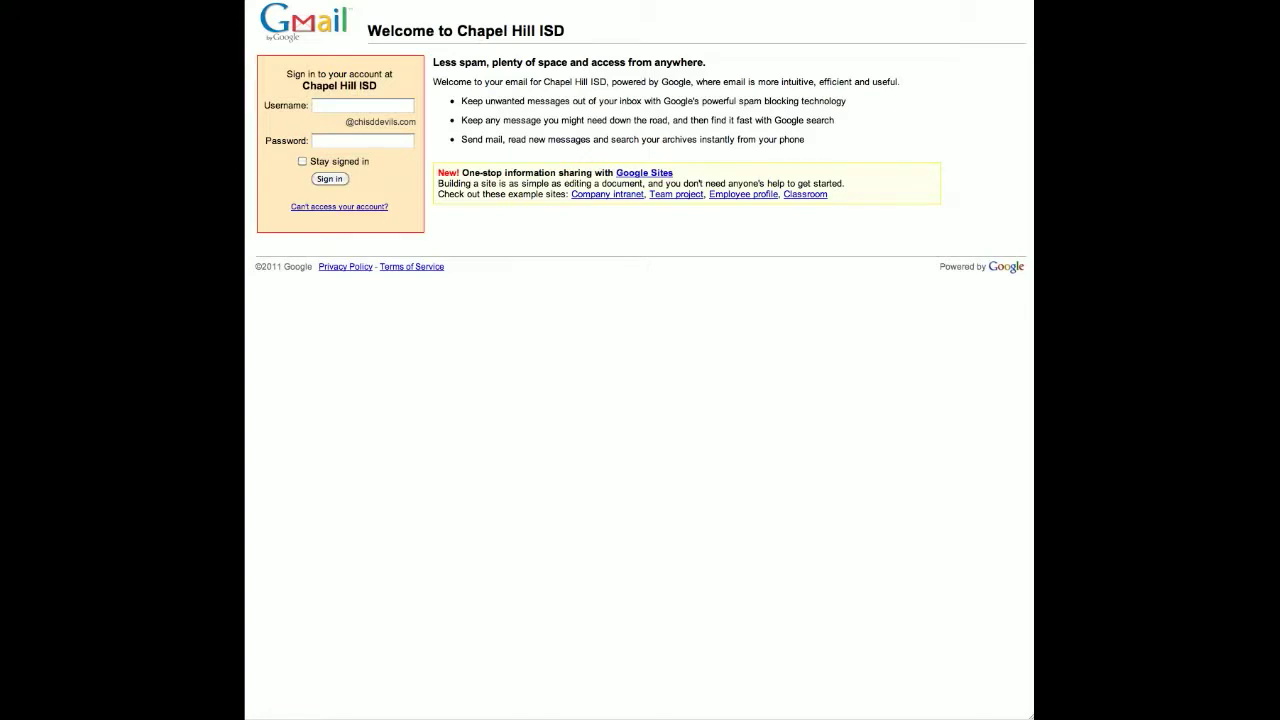
# - Load the school mail sign-in page from the 'mail' address-bar suggestions
pyautogui.write('mail')
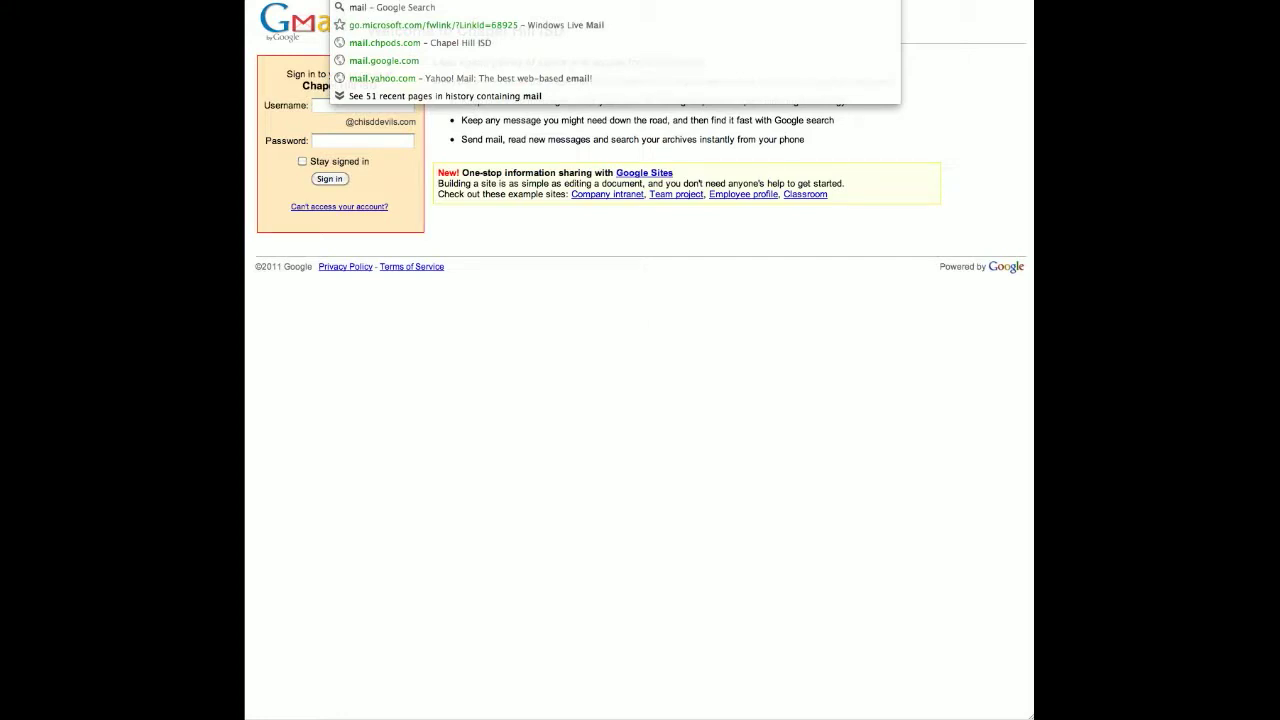
pyautogui.press('Down')
pyautogui.press('Down')
pyautogui.press('Return')
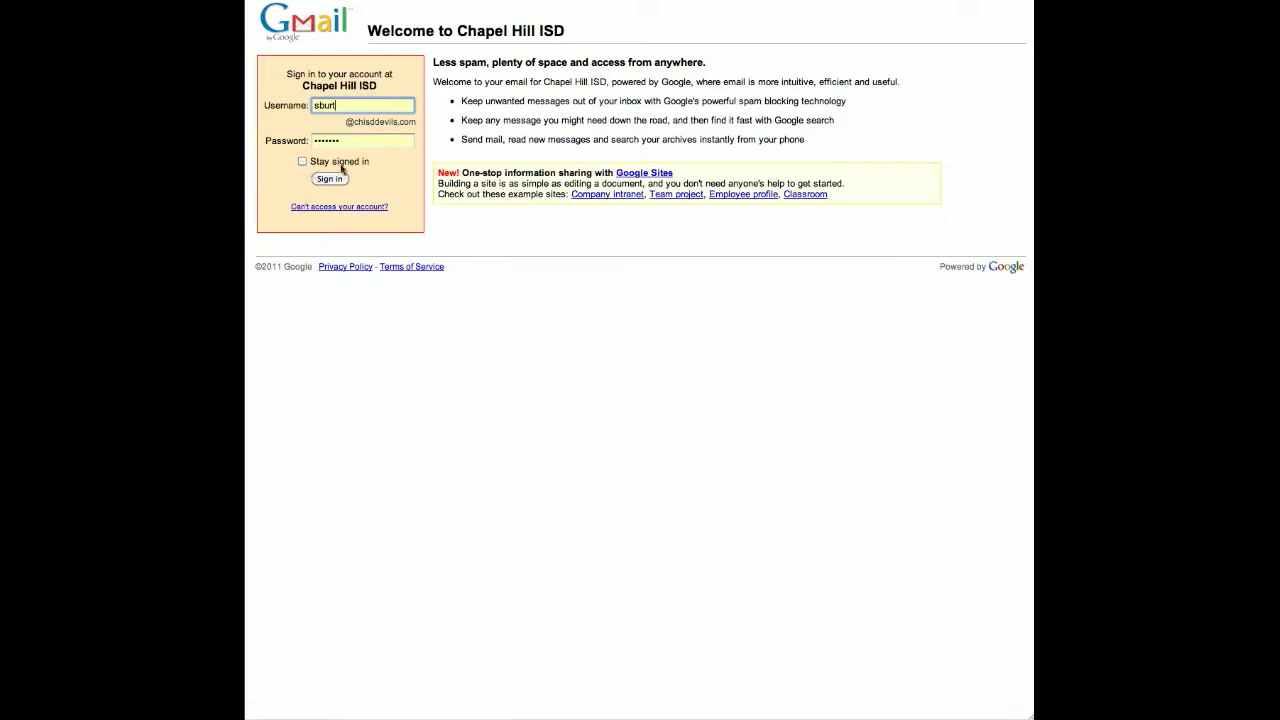
# - Sign in with the saved username, a re-entered password and Stay signed in ticked
pyautogui.click(340, 105)
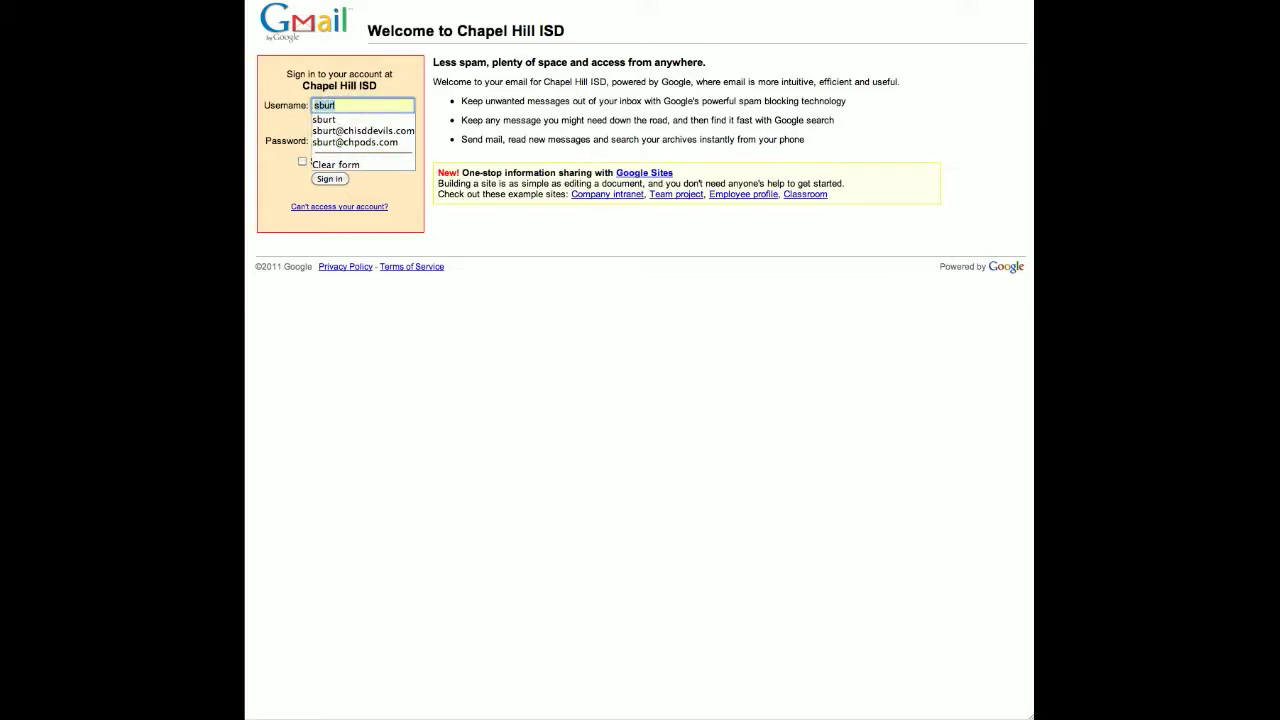
pyautogui.click(362, 105)
pyautogui.click(341, 78)
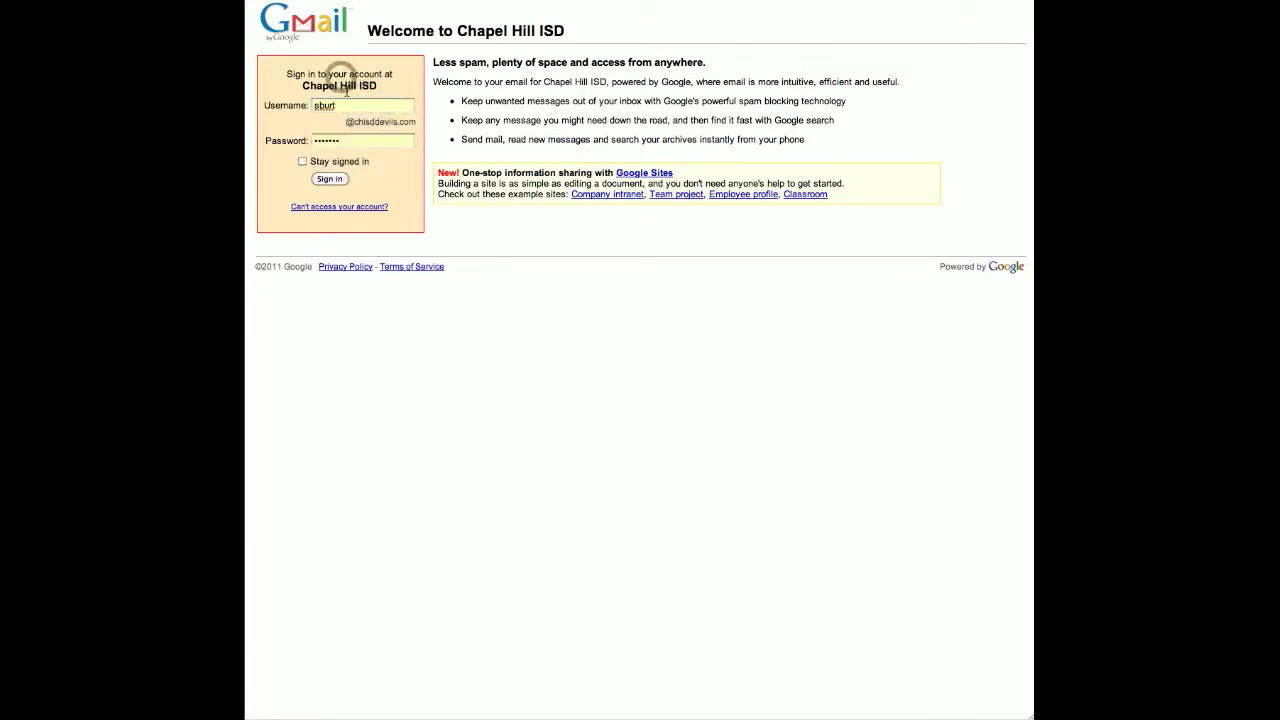
pyautogui.doubleClick(340, 140)
pyautogui.write('•••••••')
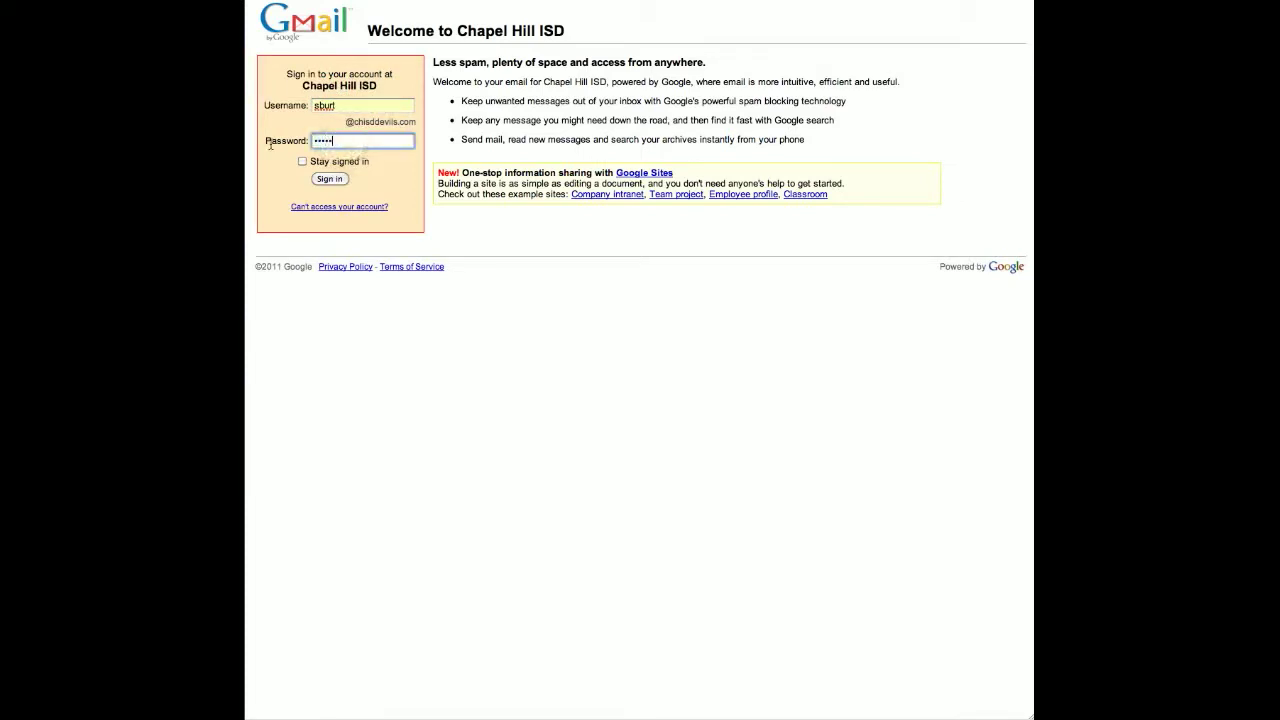
pyautogui.click(333, 181)
pyautogui.click(302, 161)
pyautogui.click(333, 181)
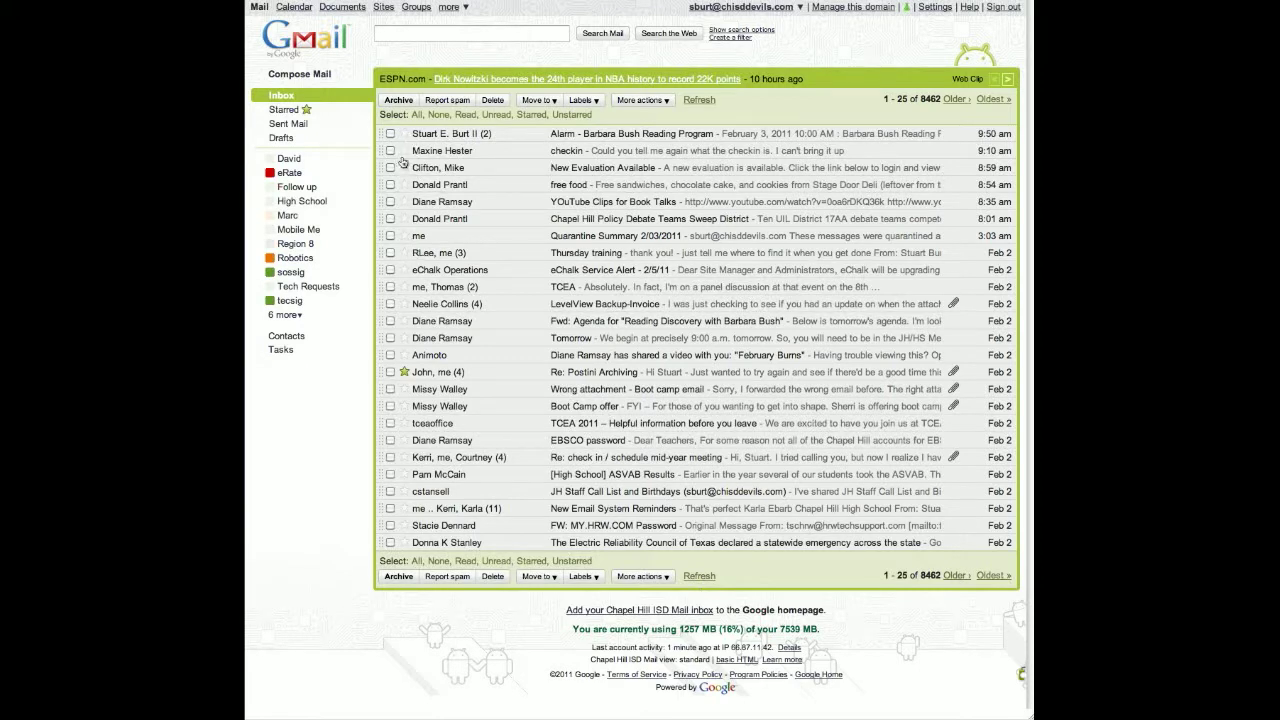
# - Star the checkin conversation, view Starred mail, unstar it, and return to the inbox
pyautogui.click(403, 151)
pyautogui.click(284, 110)
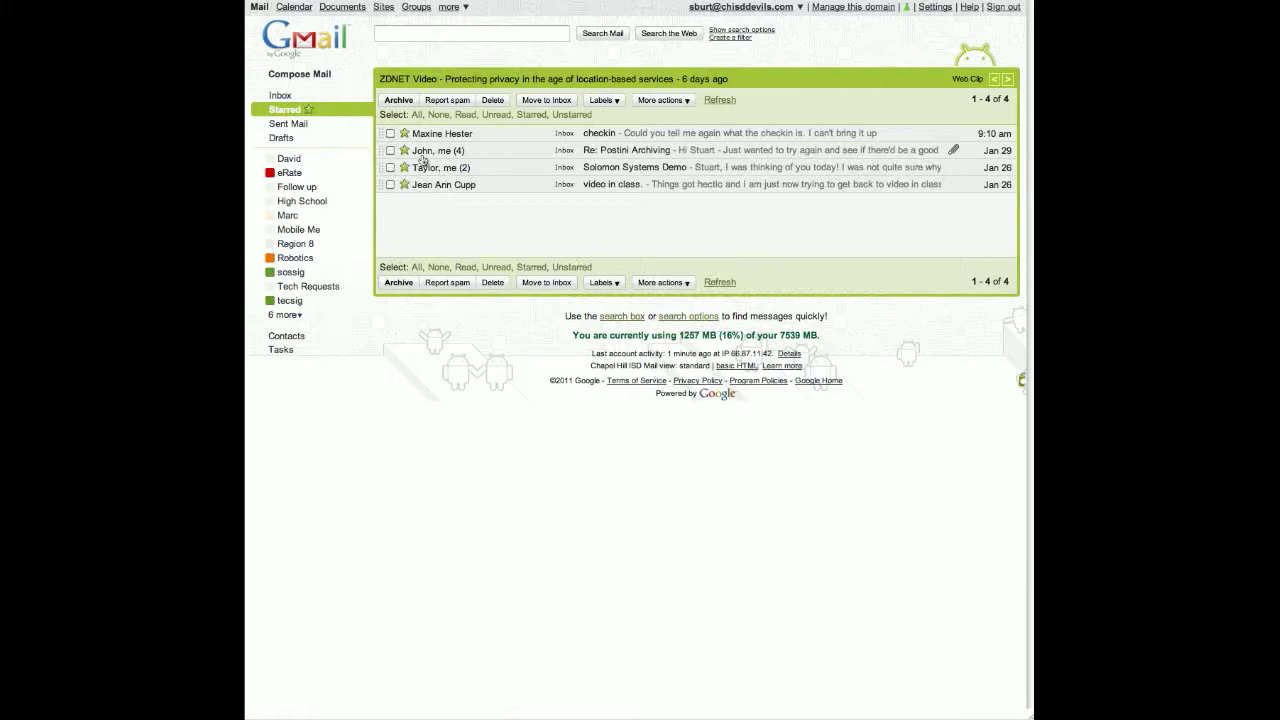
pyautogui.click(403, 134)
pyautogui.click(277, 97)
pyautogui.moveTo(418, 205)
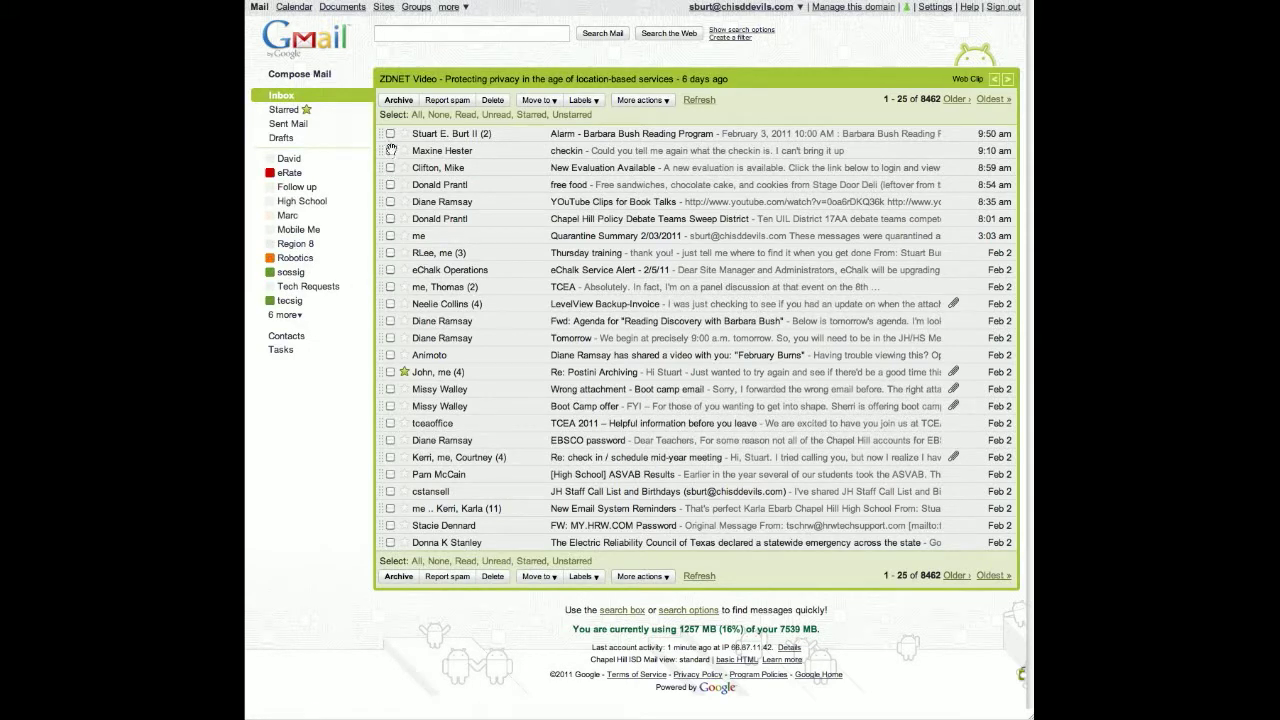
# - Check three conversations, clear them, then select only New Evaluation Available
pyautogui.click(390, 150)
pyautogui.click(390, 286)
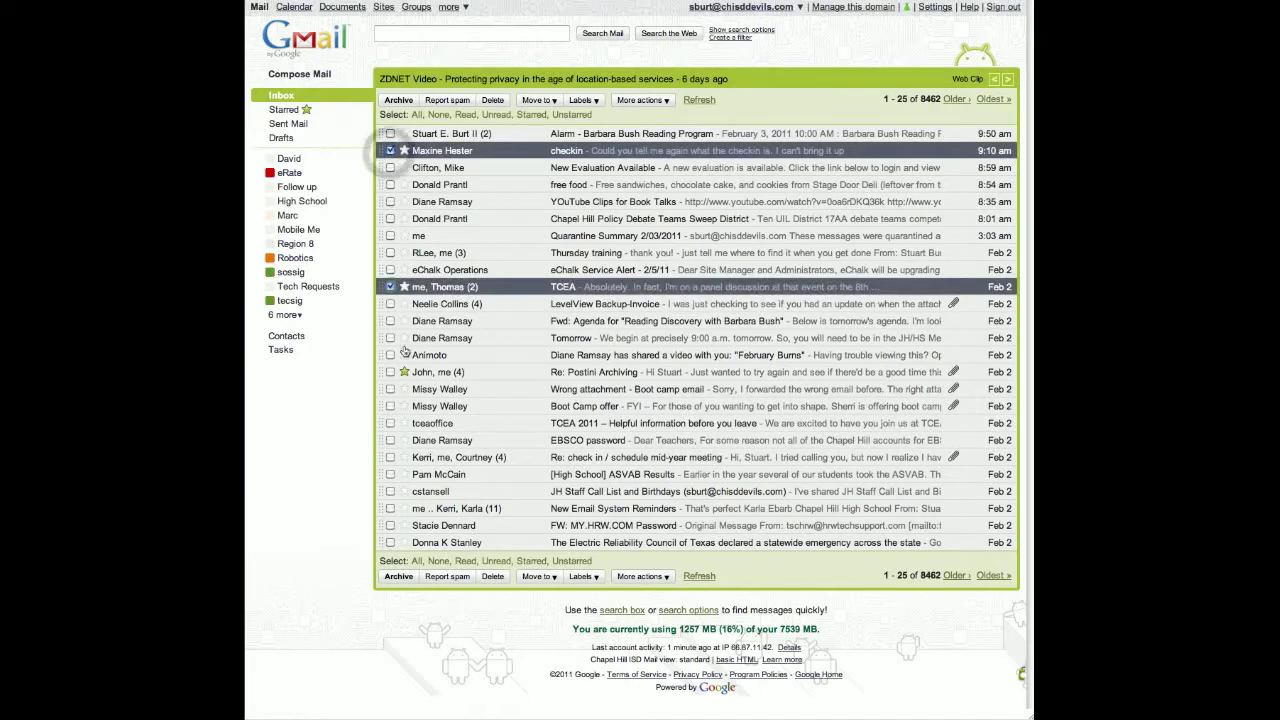
pyautogui.click(390, 423)
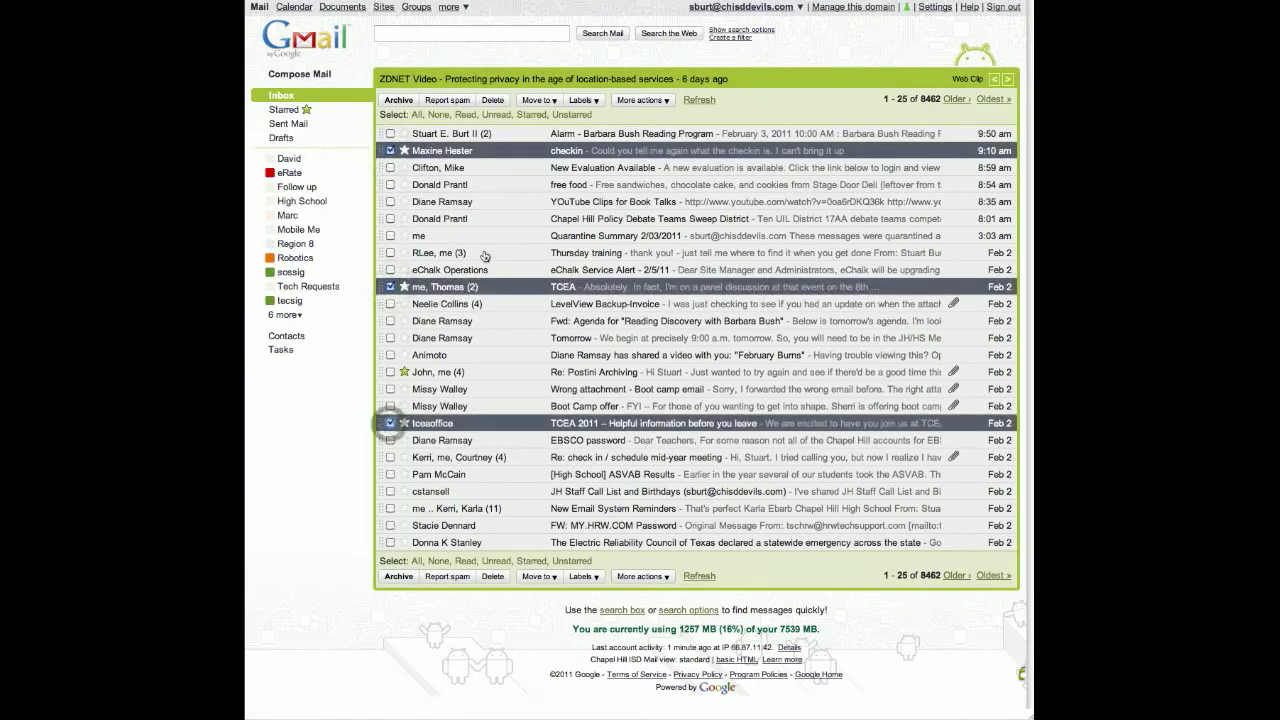
pyautogui.click(553, 100)
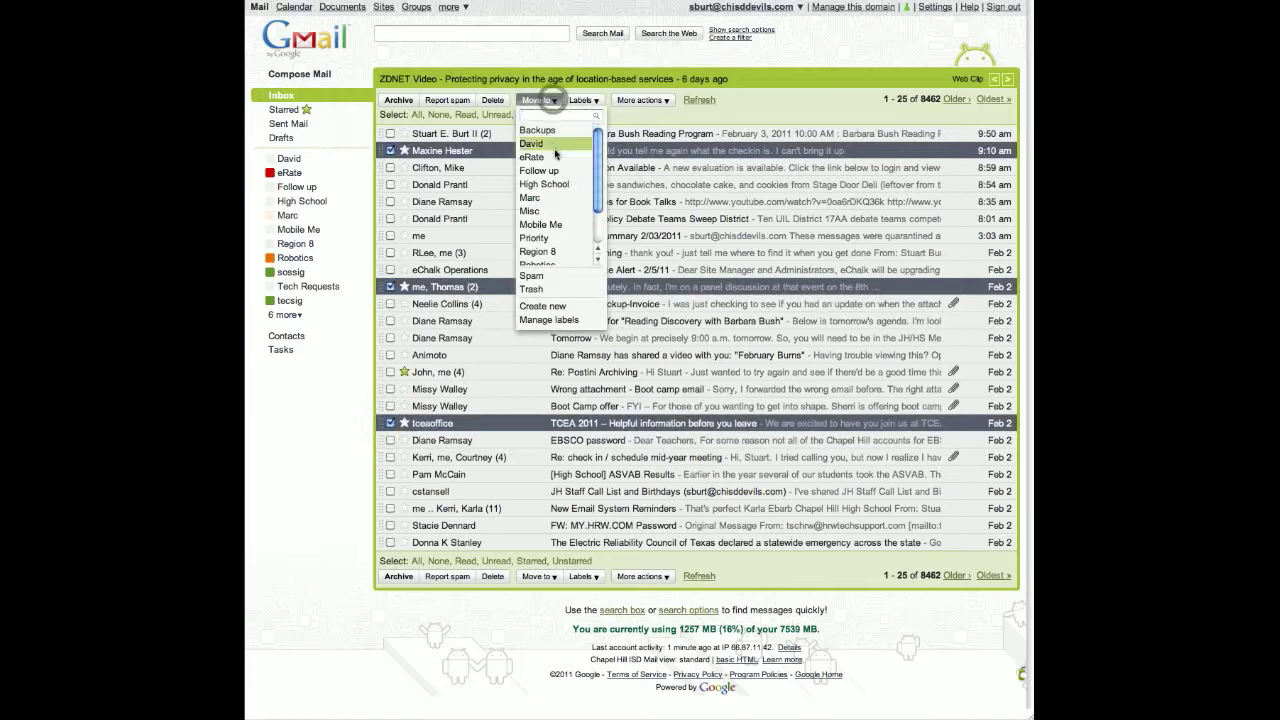
pyautogui.click(810, 106)
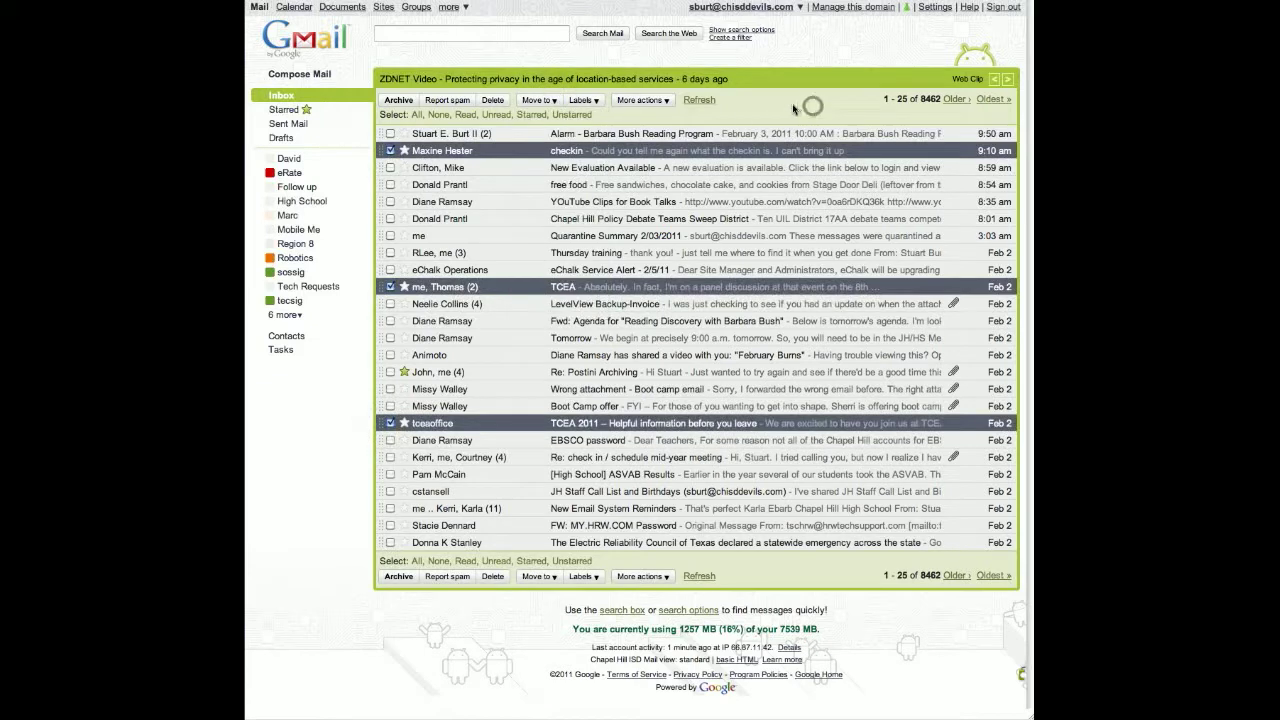
pyautogui.click(434, 116)
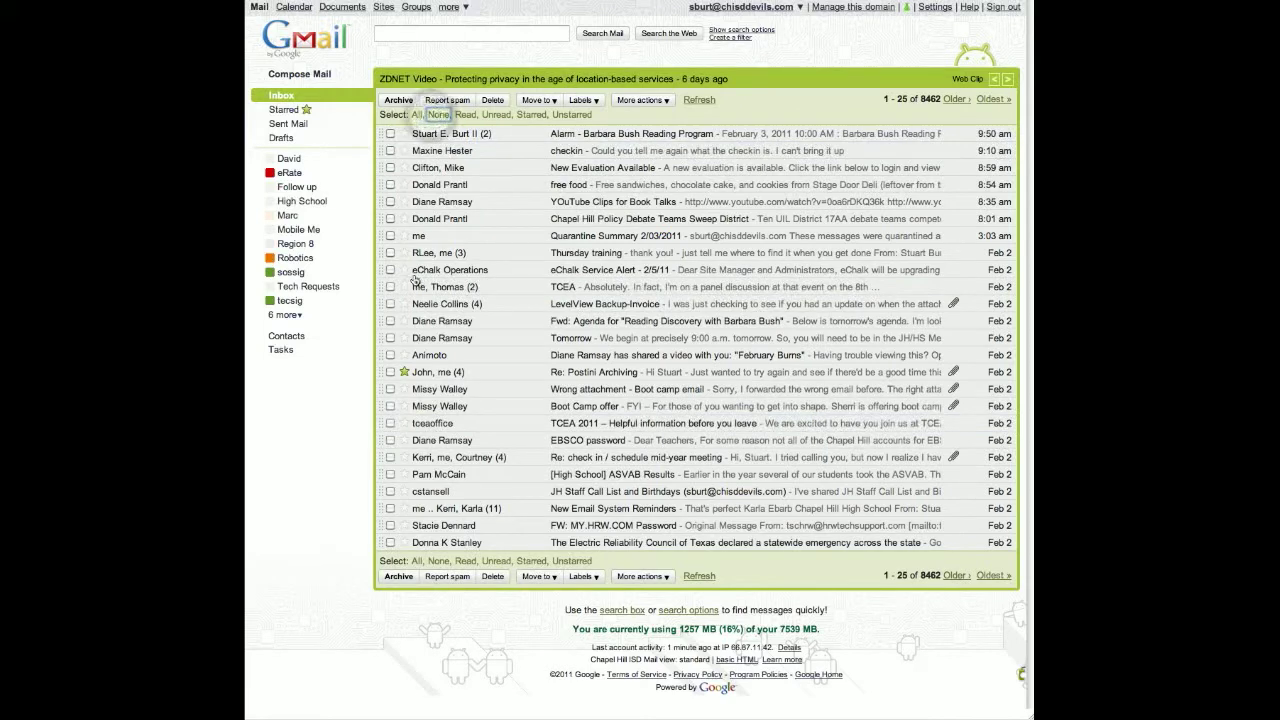
pyautogui.click(390, 168)
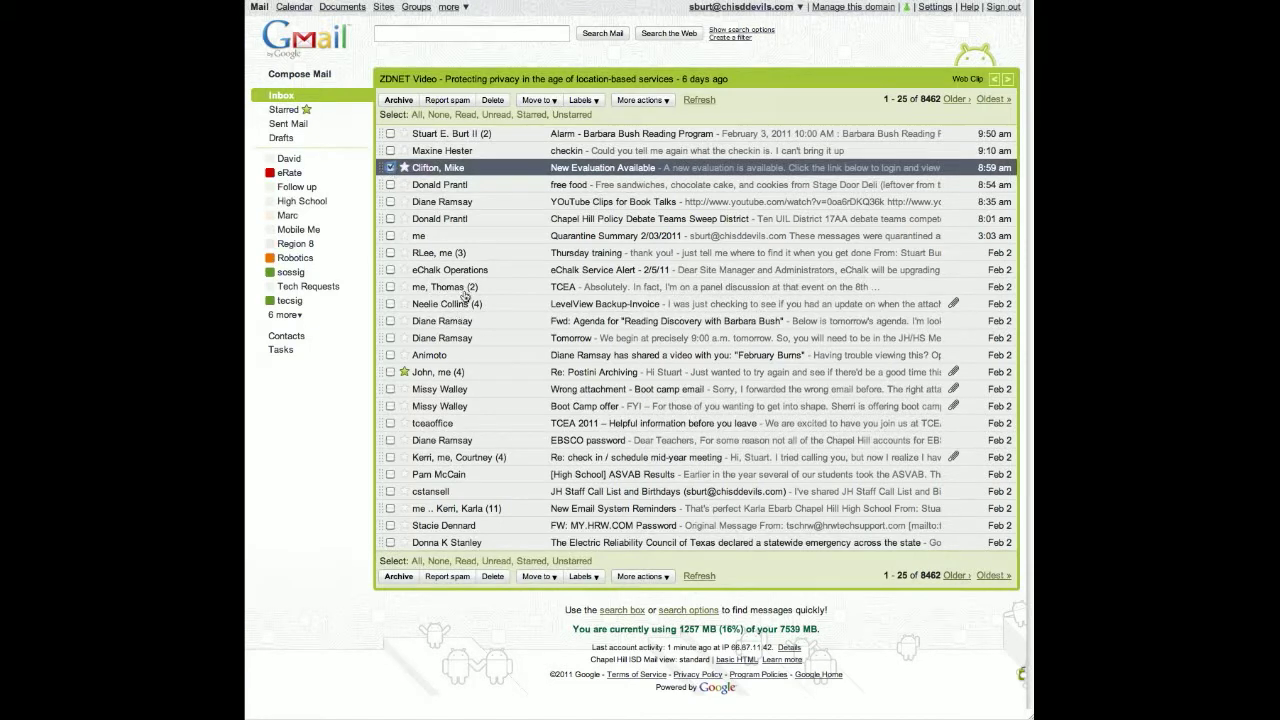
# - Start a filter from this conversation applying a new sender-named label, also to existing conversations
pyautogui.click(663, 103)
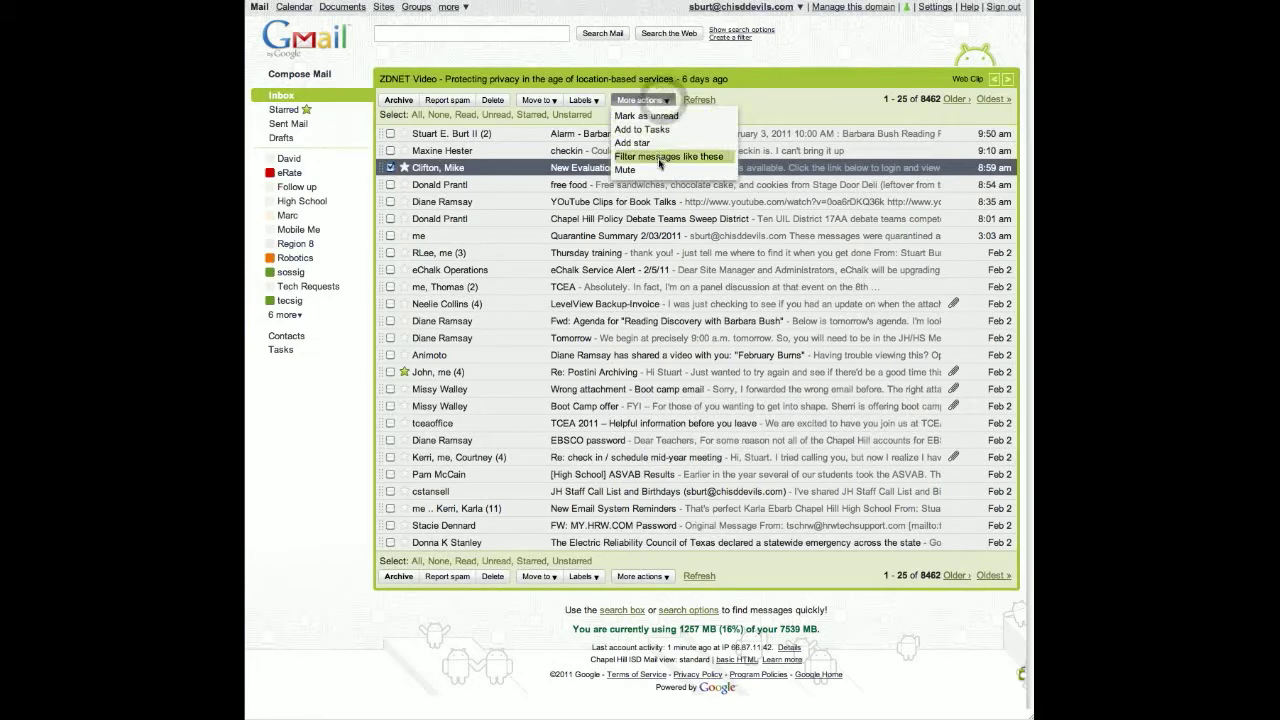
pyautogui.click(660, 158)
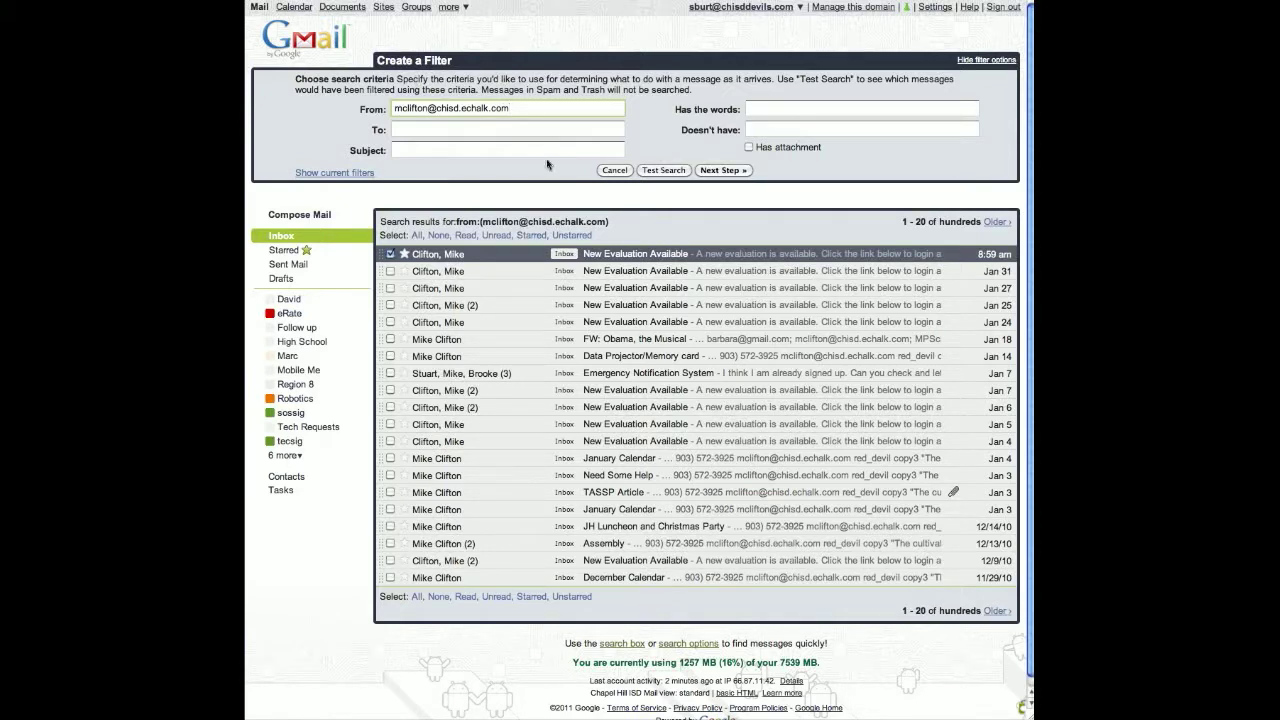
pyautogui.click(717, 170)
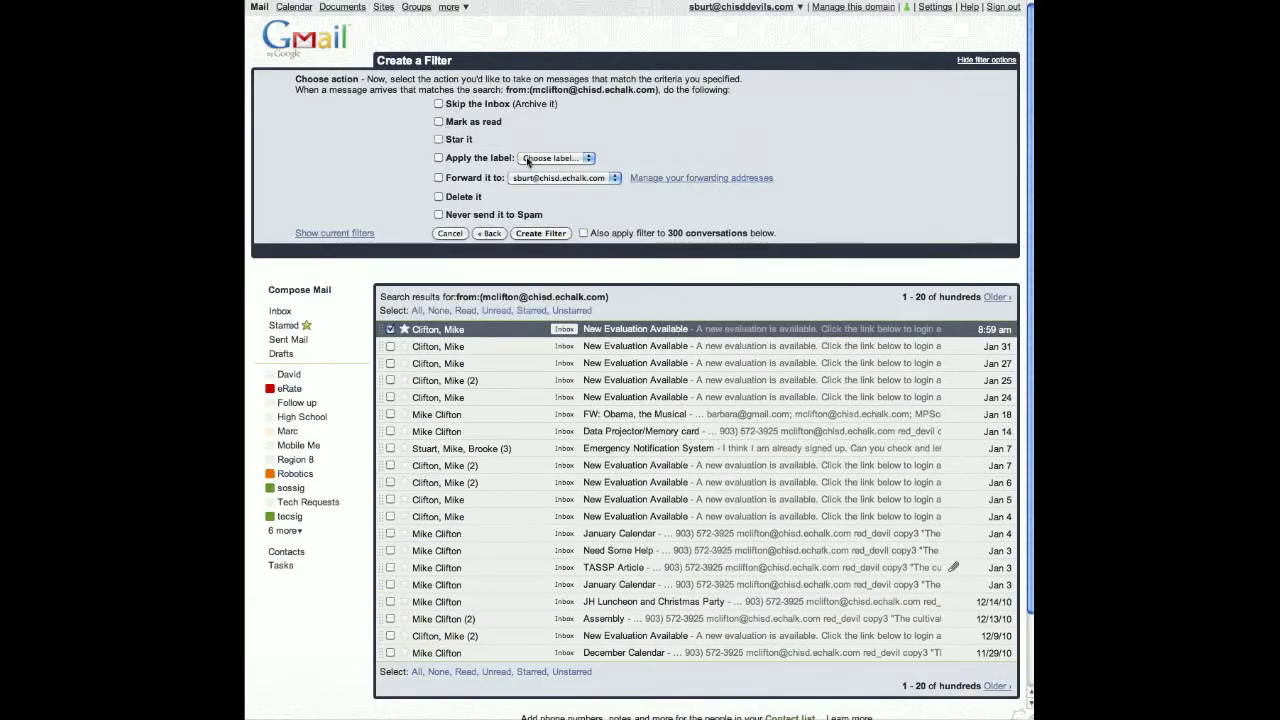
pyautogui.click(530, 160)
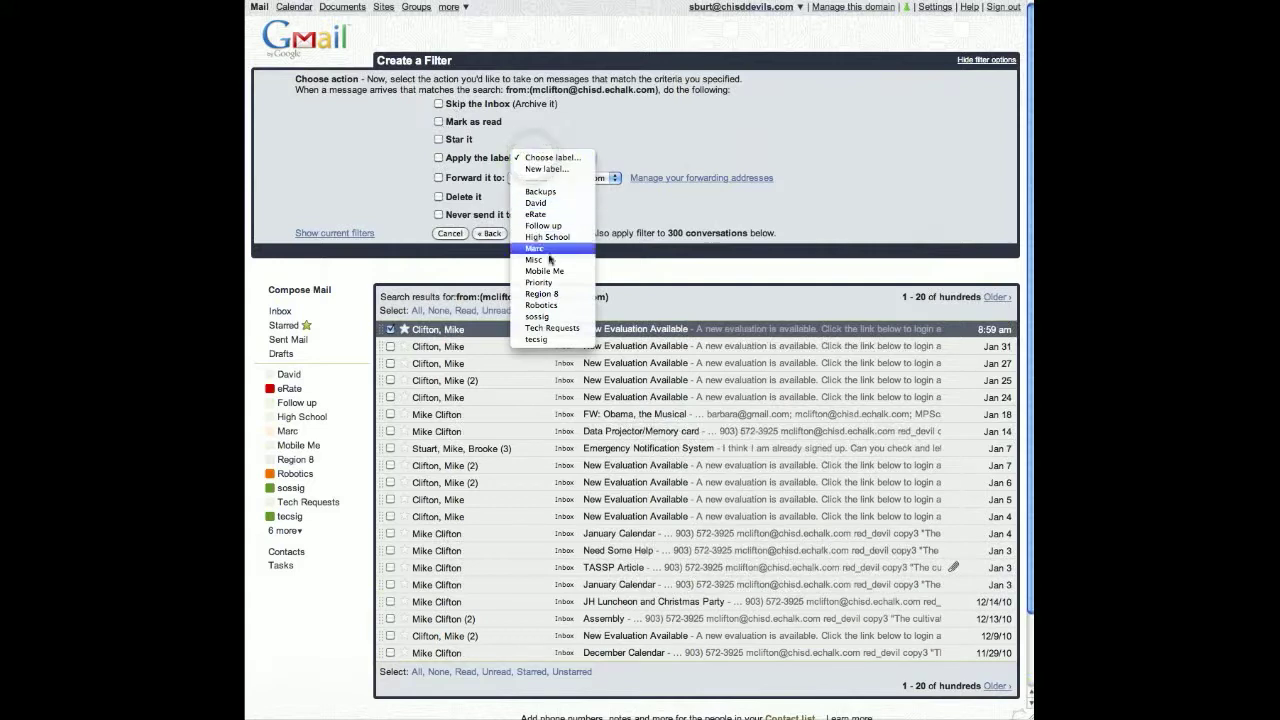
pyautogui.click(575, 170)
pyautogui.write('Mike')
pyautogui.click(724, 391)
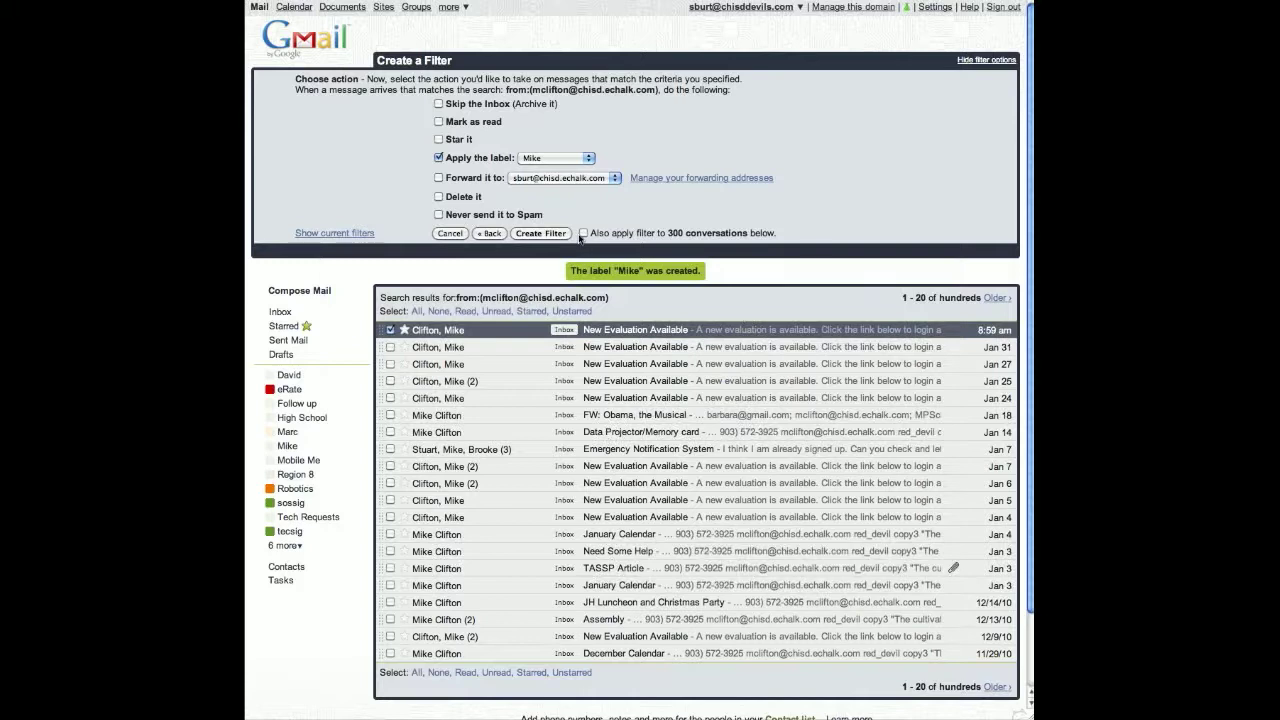
pyautogui.click(584, 233)
# - Leave the forwarding address unchanged and create the labelling filter
pyautogui.click(592, 178)
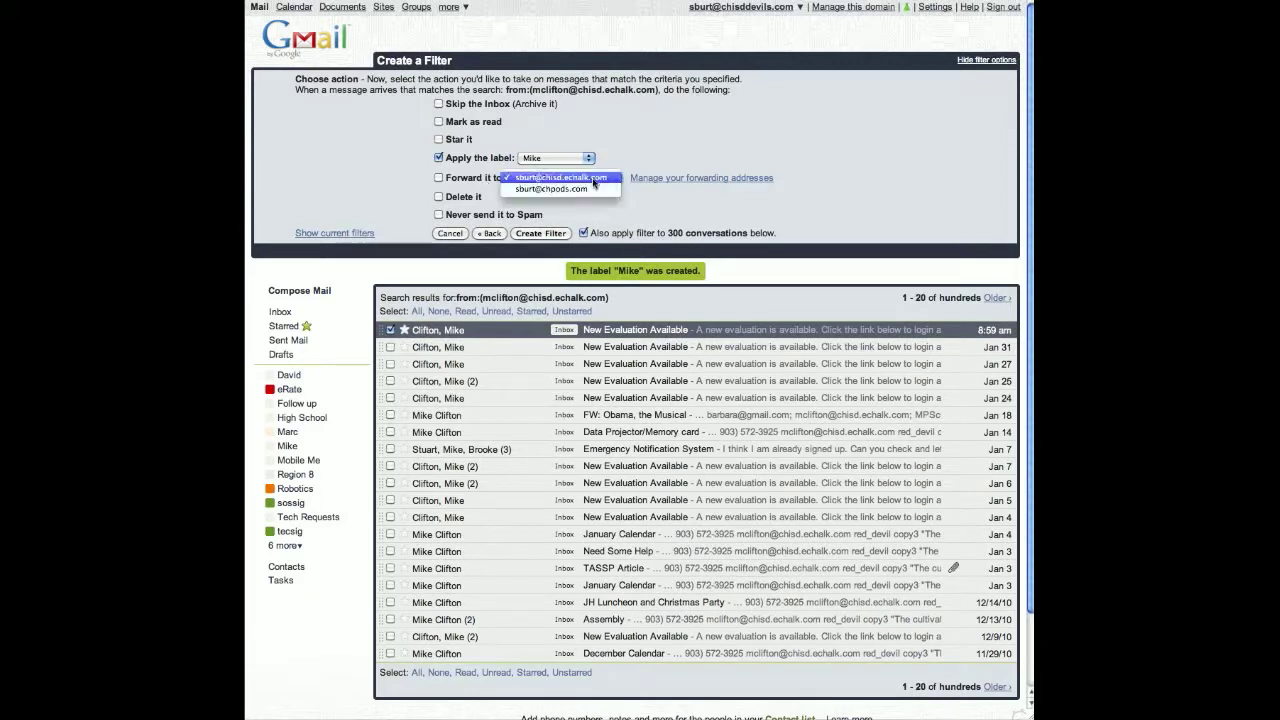
pyautogui.click(679, 149)
pyautogui.click(679, 149)
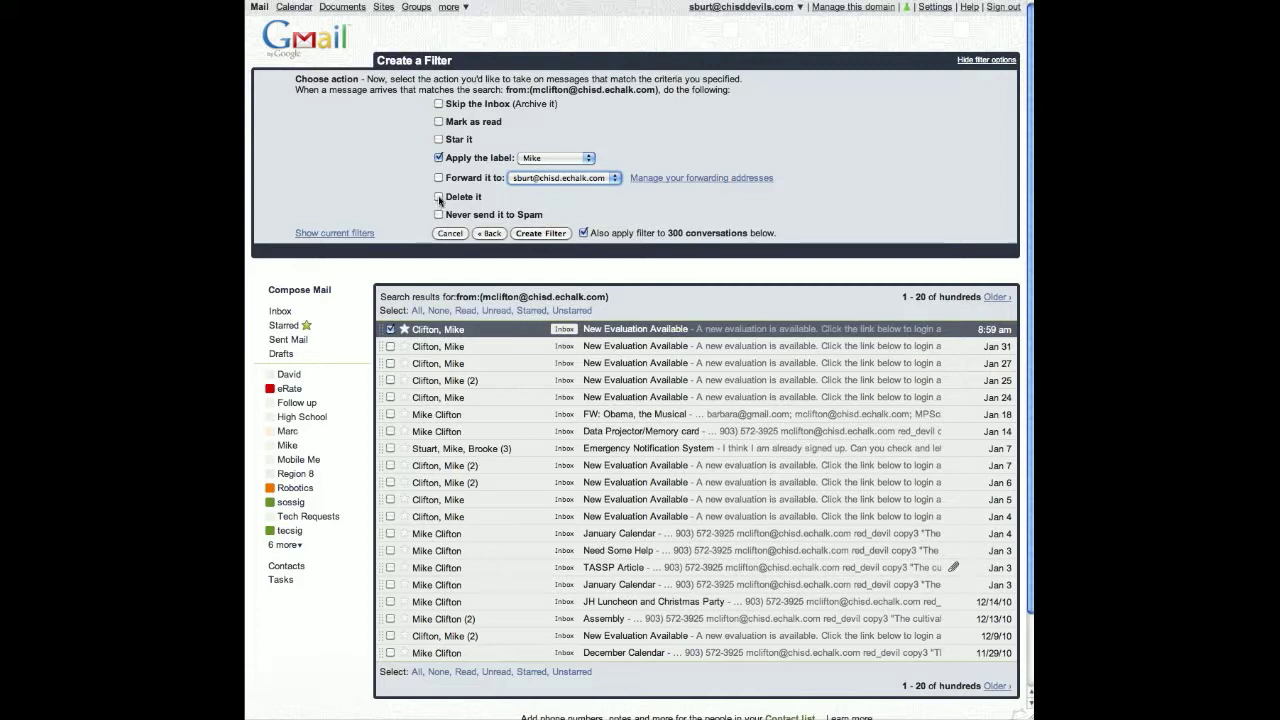
pyautogui.click(541, 235)
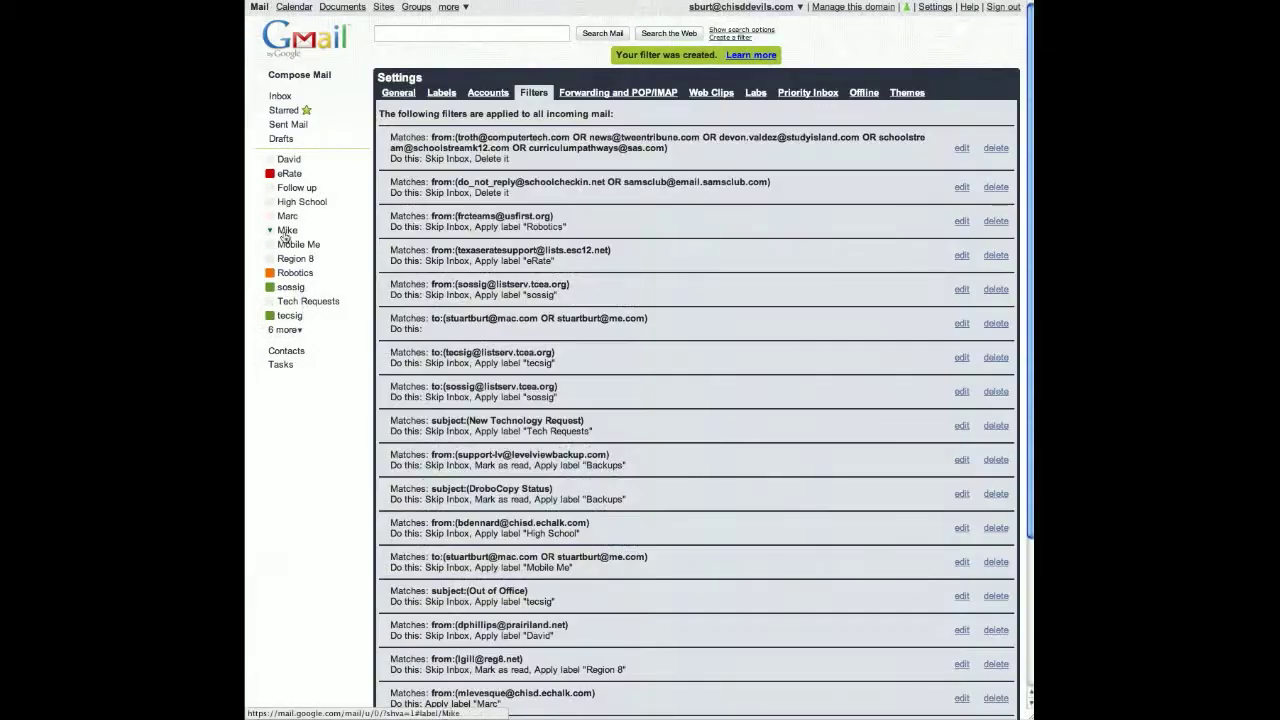
# - View the new label's conversations, then open LevelView Backup-Invoice from the inbox
pyautogui.click(286, 232)
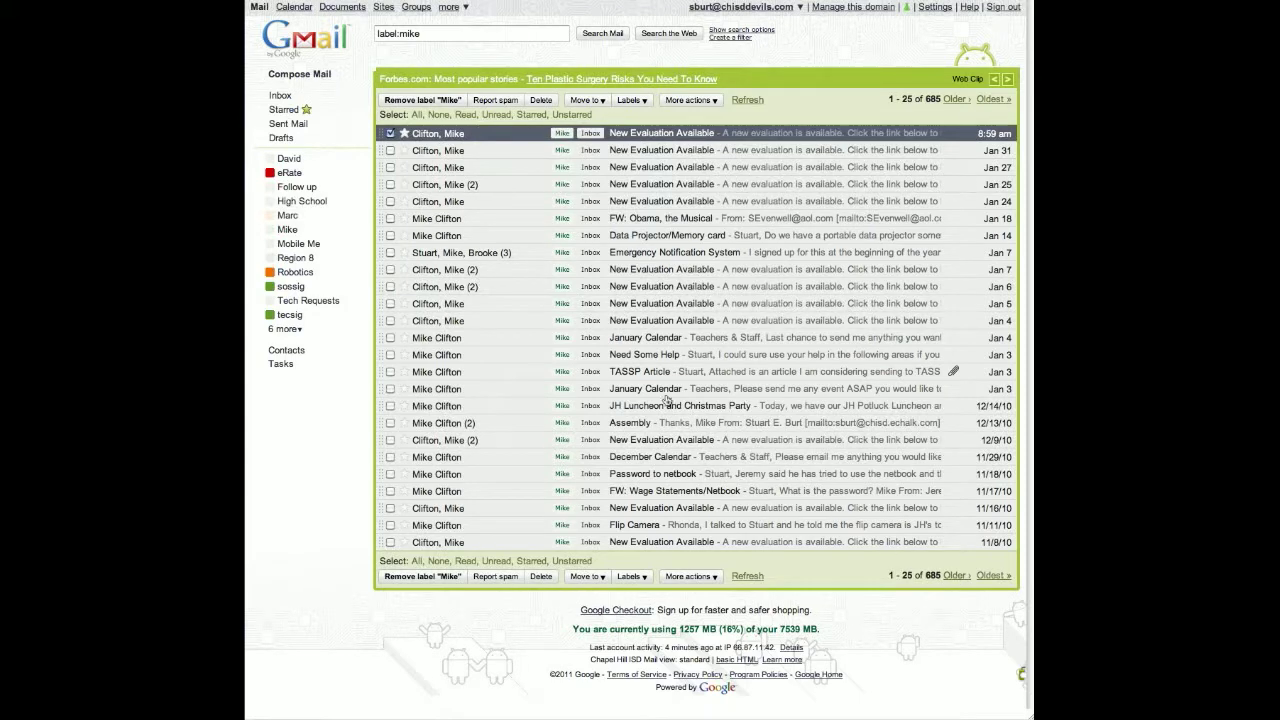
pyautogui.click(280, 96)
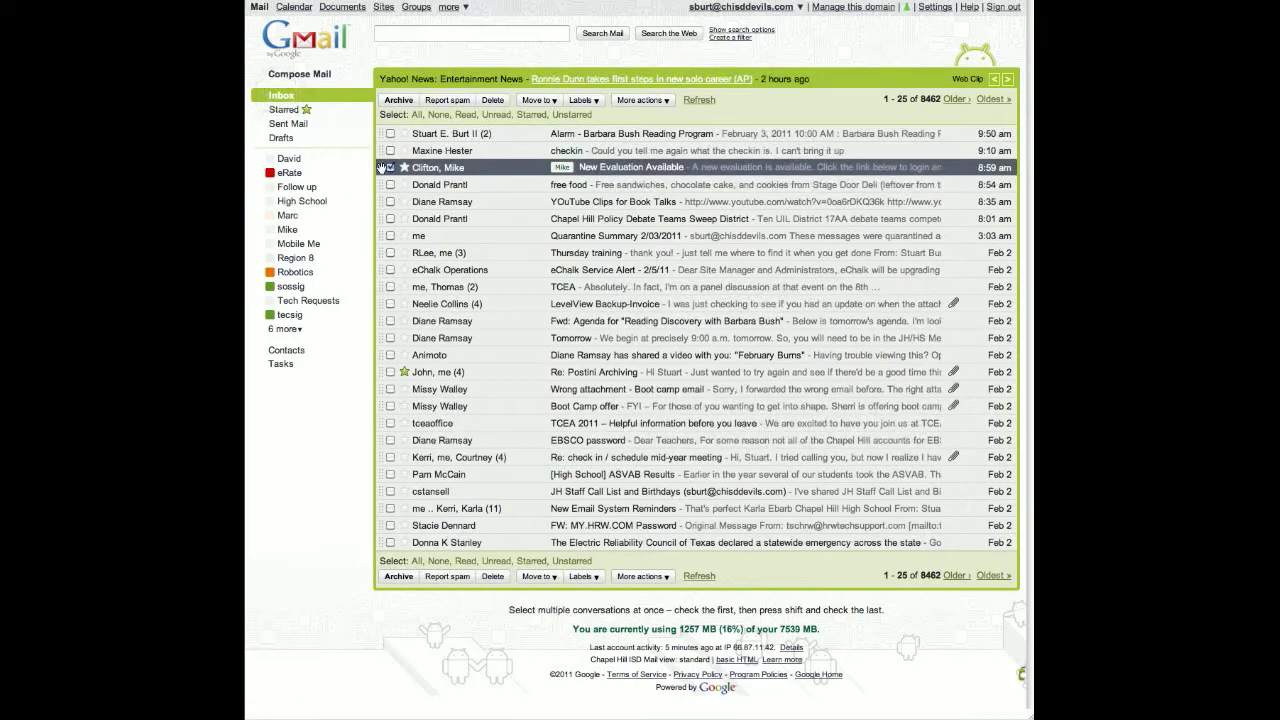
pyautogui.click(434, 115)
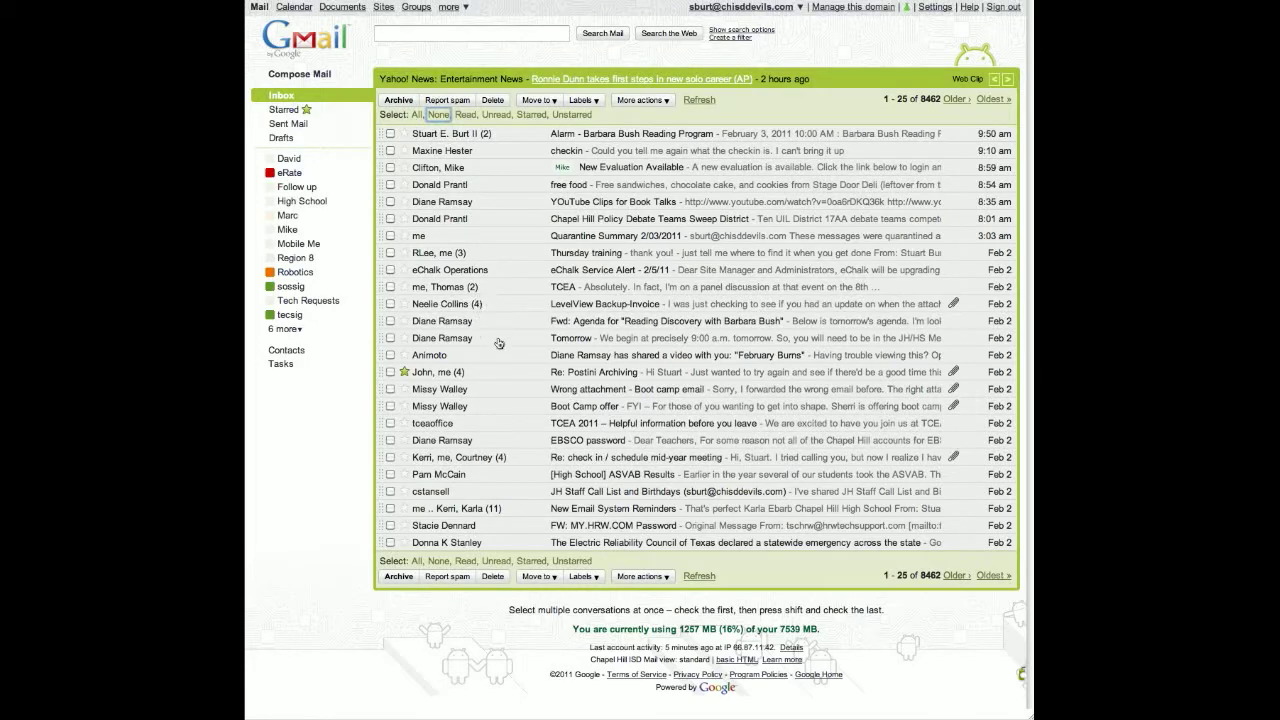
pyautogui.click(452, 307)
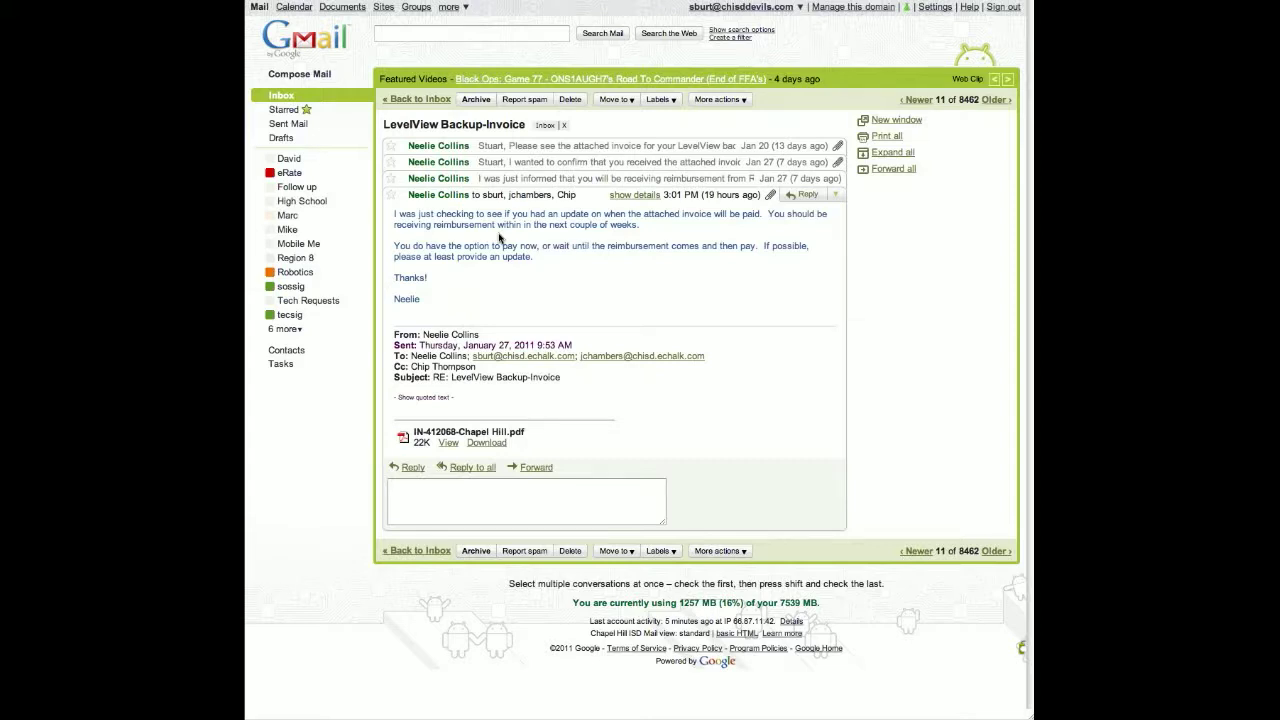
pyautogui.click(437, 147)
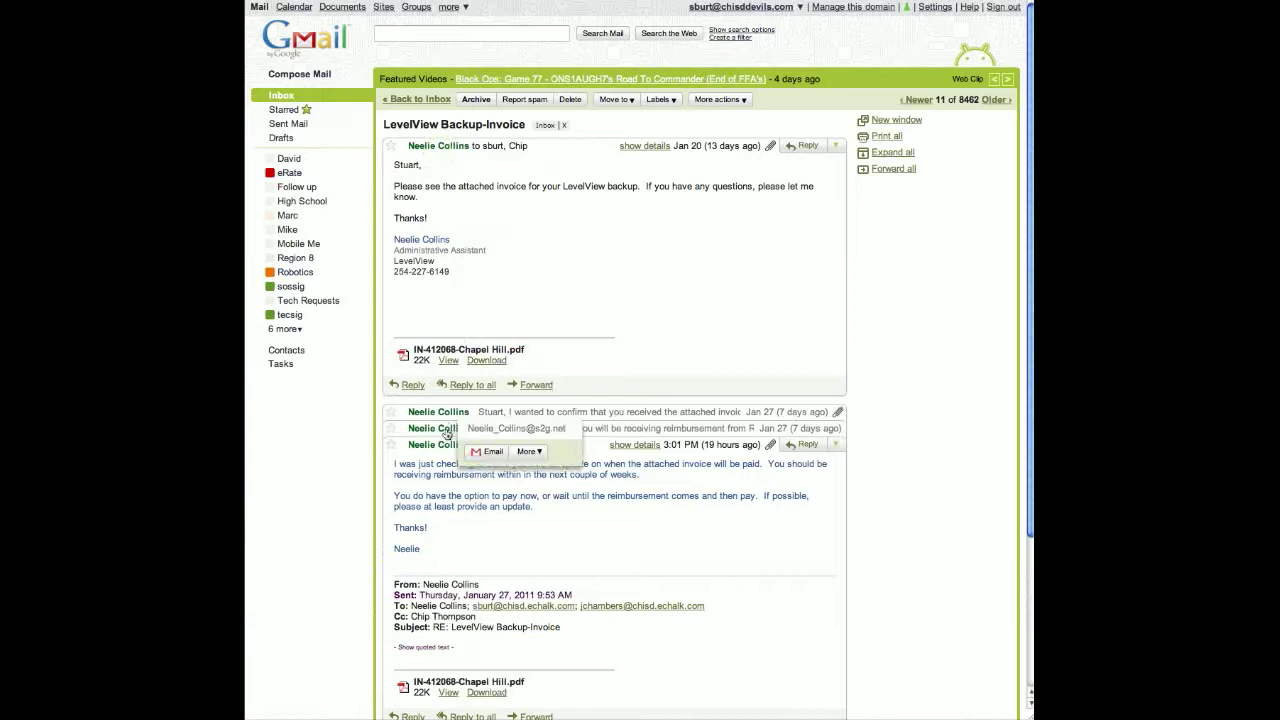
pyautogui.click(440, 428)
pyautogui.click(281, 95)
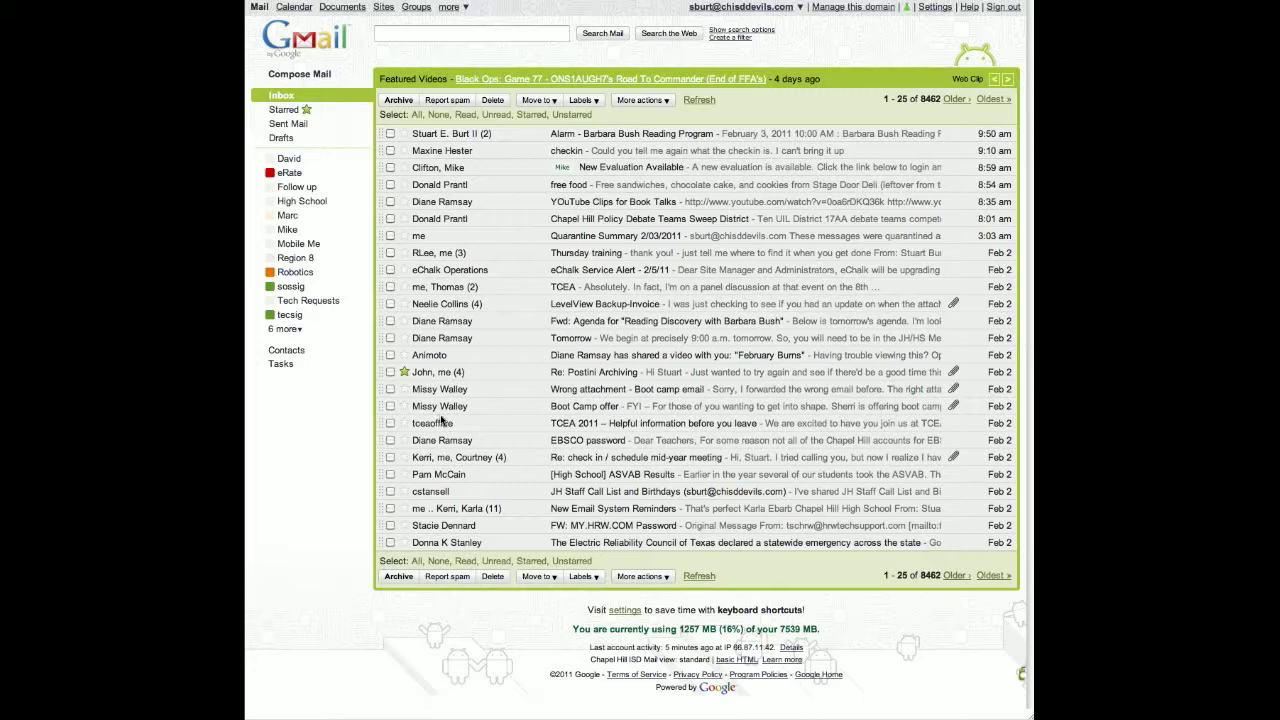
pyautogui.click(452, 374)
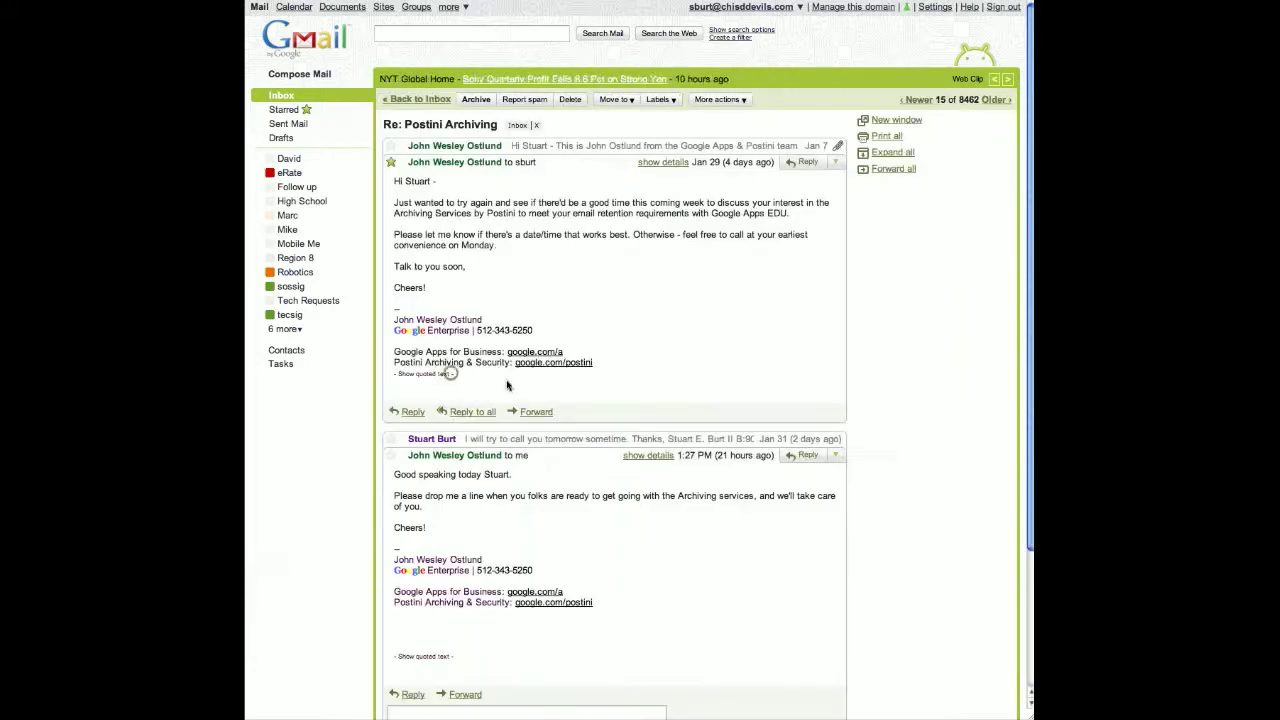
pyautogui.scroll(-3, 502, 289)
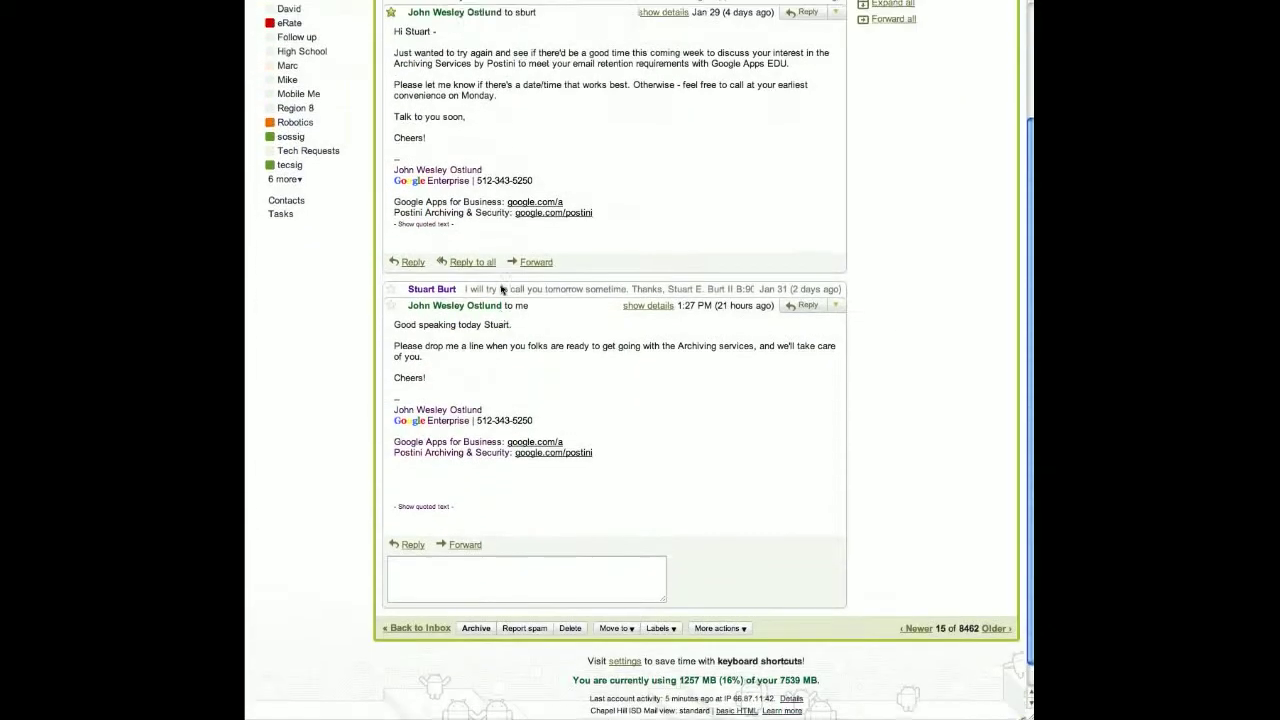
pyautogui.scroll(3, 418, 177)
pyautogui.scroll(-1, 453, 265)
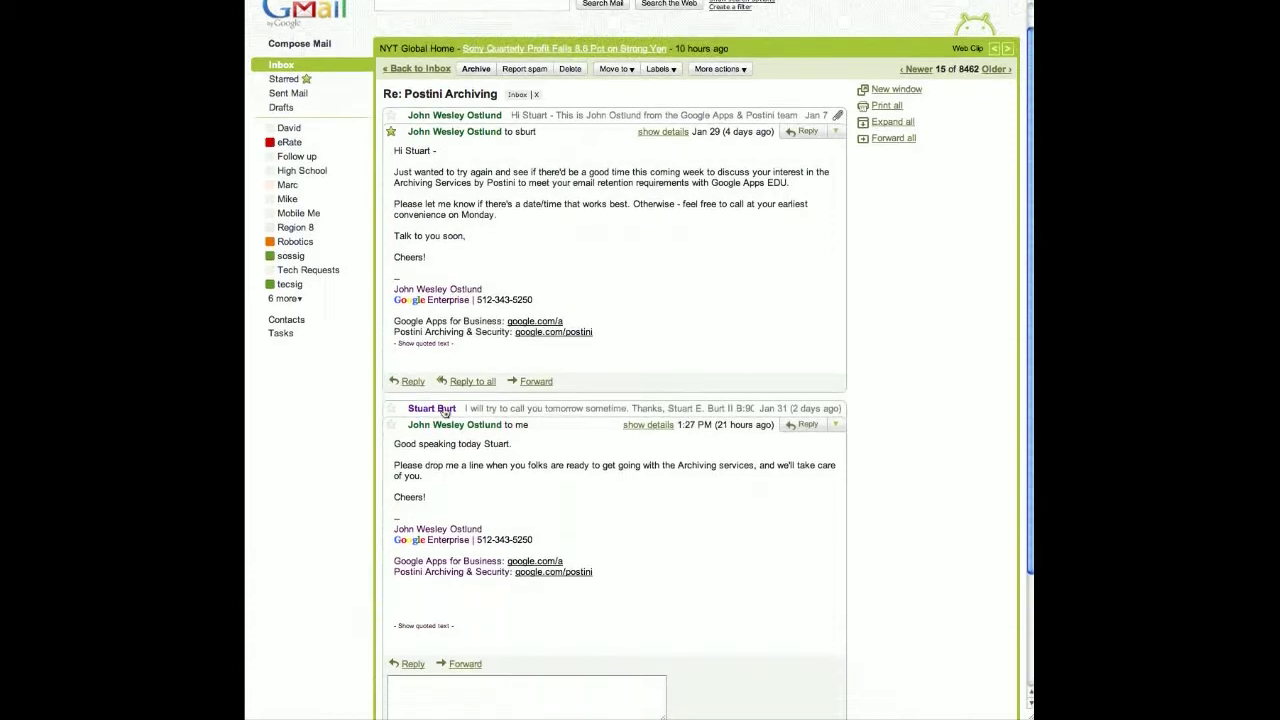
pyautogui.click(443, 408)
pyautogui.scroll(-5, 470, 370)
pyautogui.scroll(5, 502, 330)
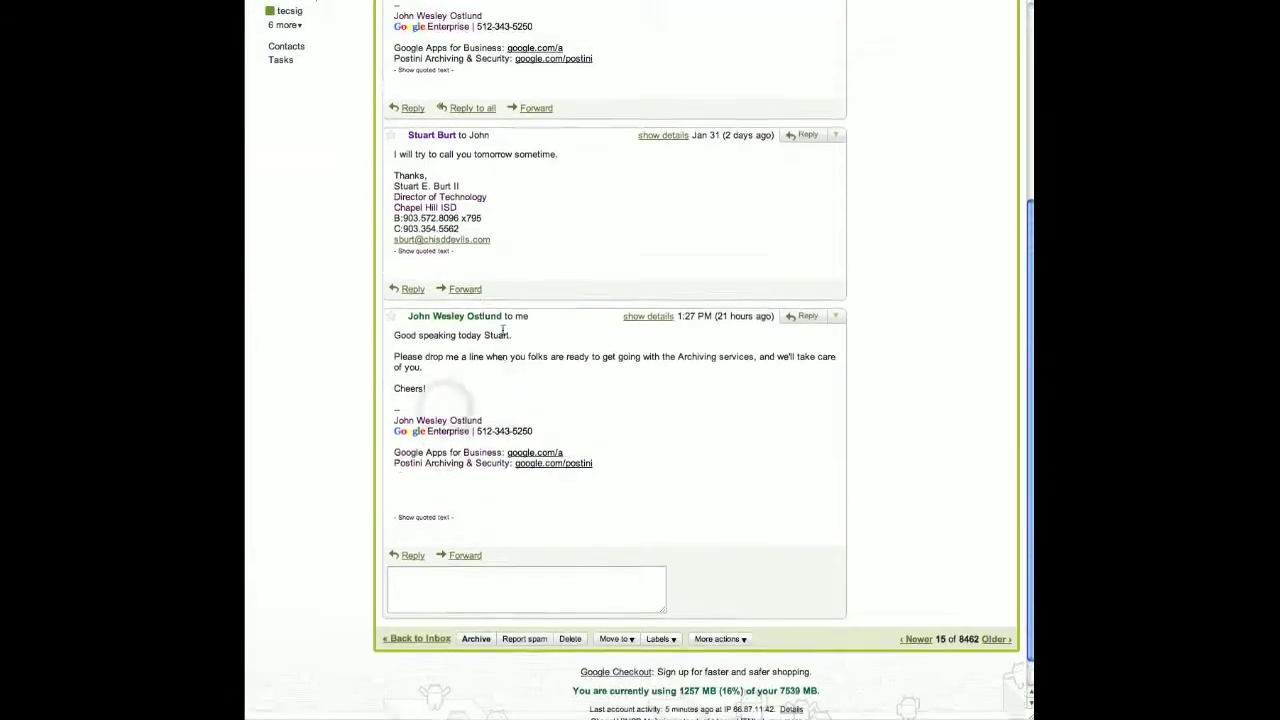
pyautogui.click(270, 98)
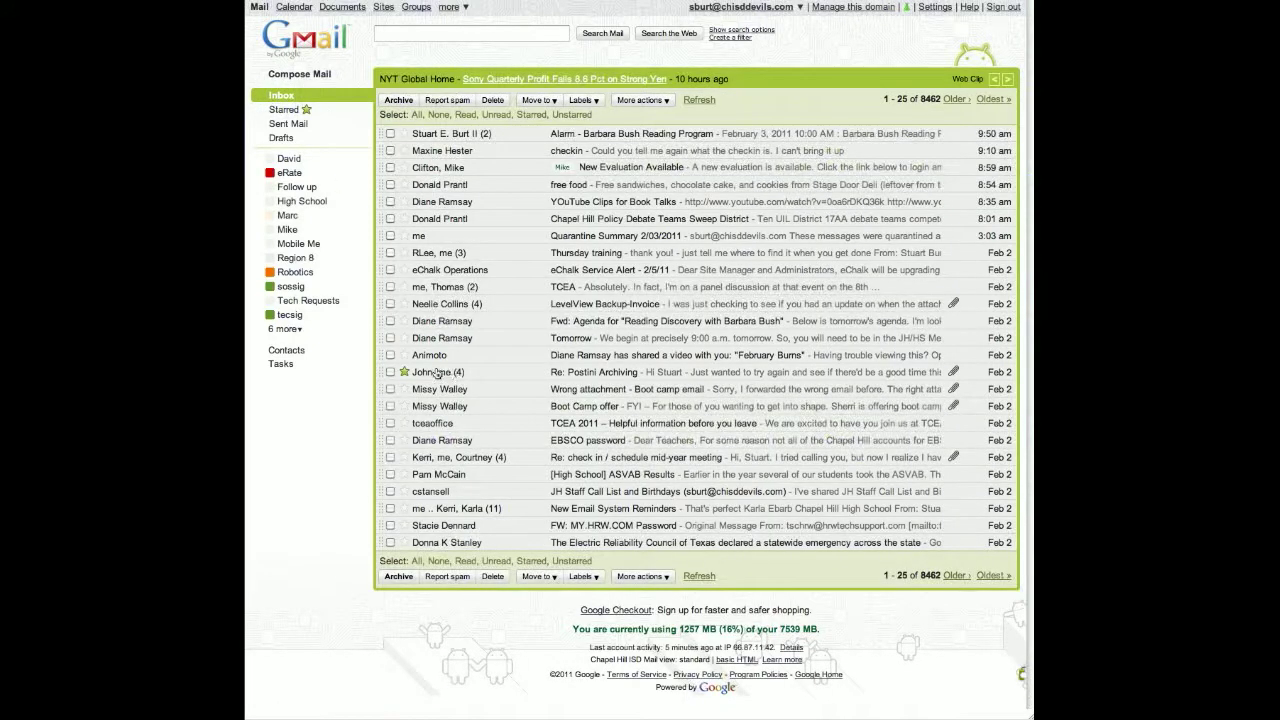
# - Open a new message and try partial names for To-field autocomplete, leaving it empty
pyautogui.click(285, 76)
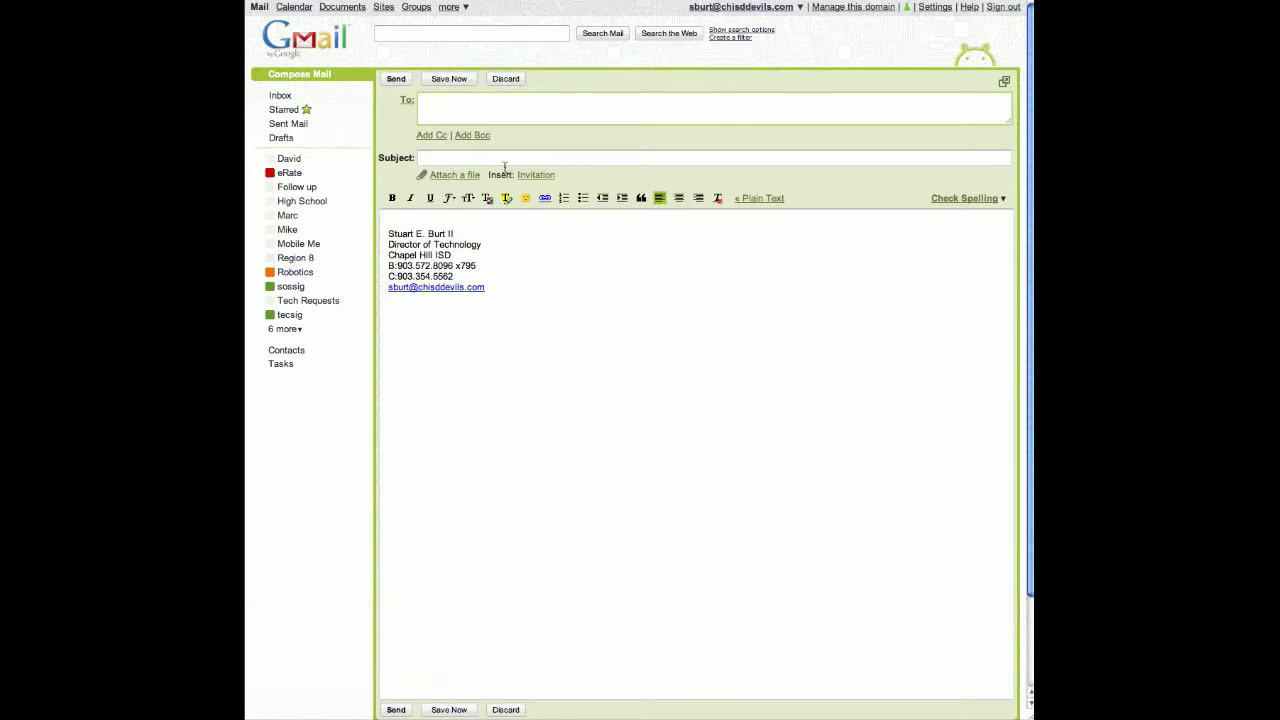
pyautogui.click(455, 105)
pyautogui.write('jef')
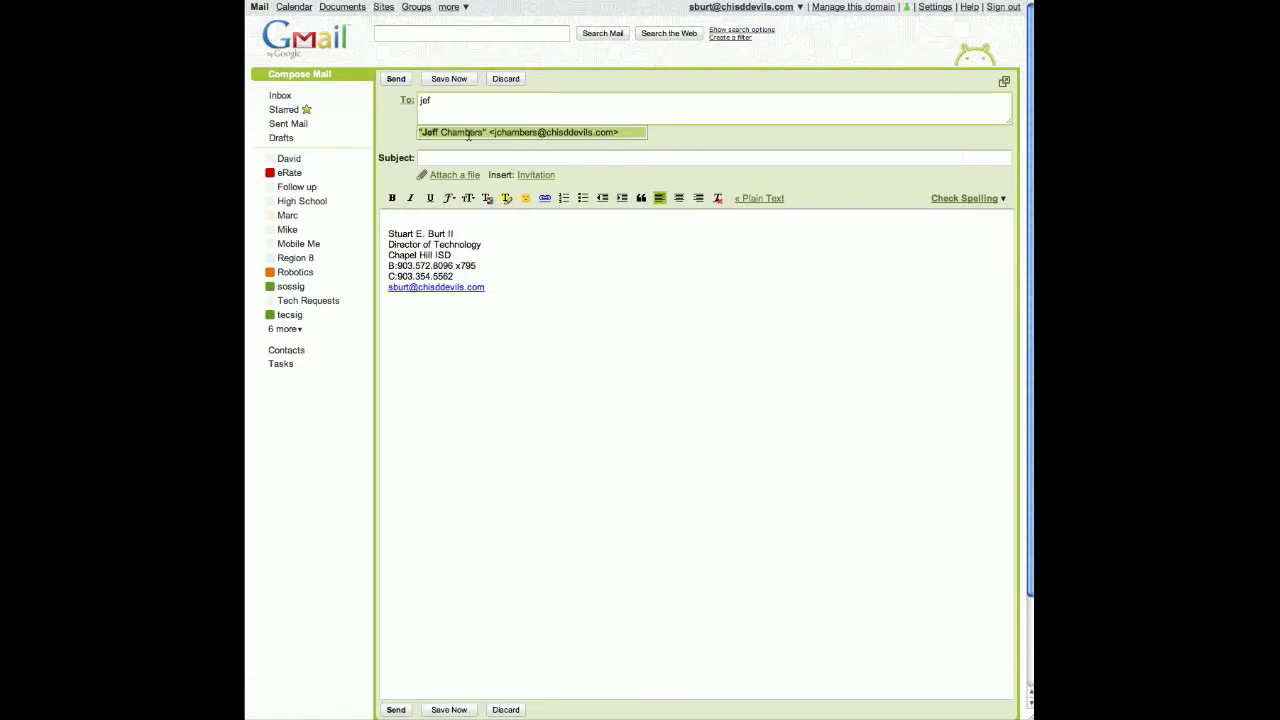
pyautogui.click(450, 104)
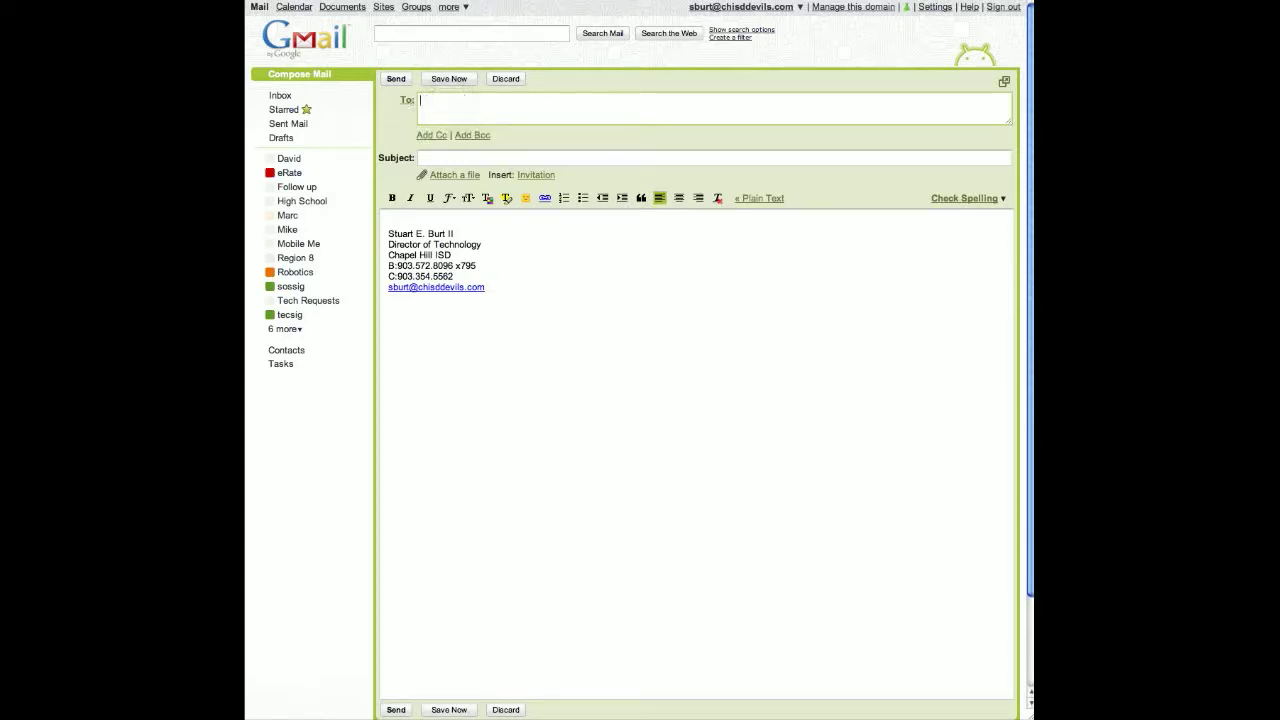
pyautogui.write('miss')
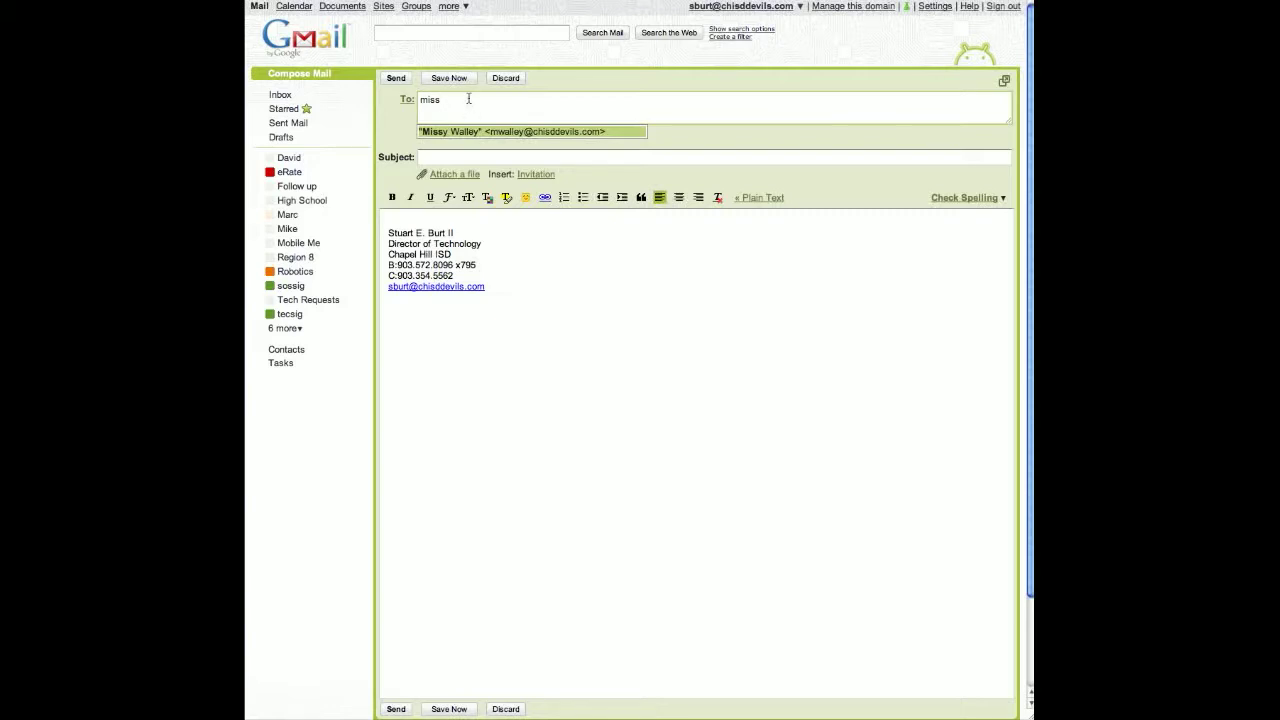
pyautogui.press('BackSpace')
pyautogui.press('BackSpace')
pyautogui.press('BackSpace')
pyautogui.press('BackSpace')
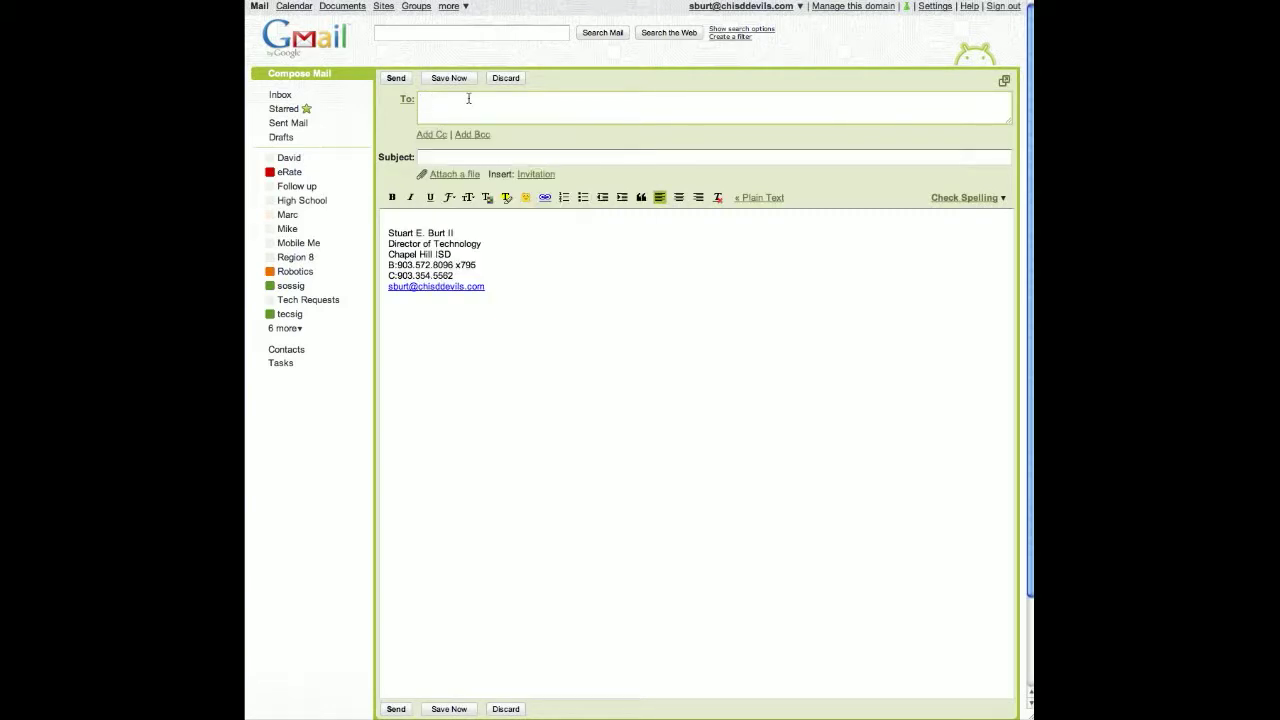
pyautogui.write('sherr')
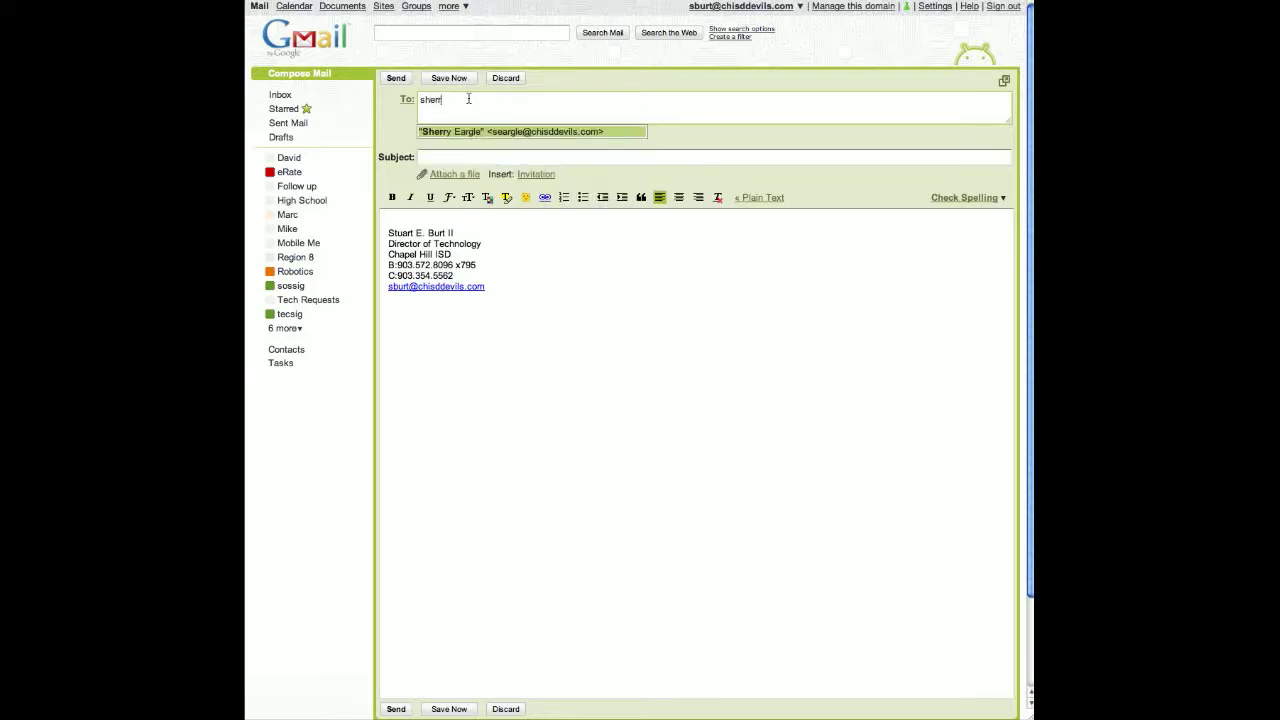
pyautogui.click(454, 103)
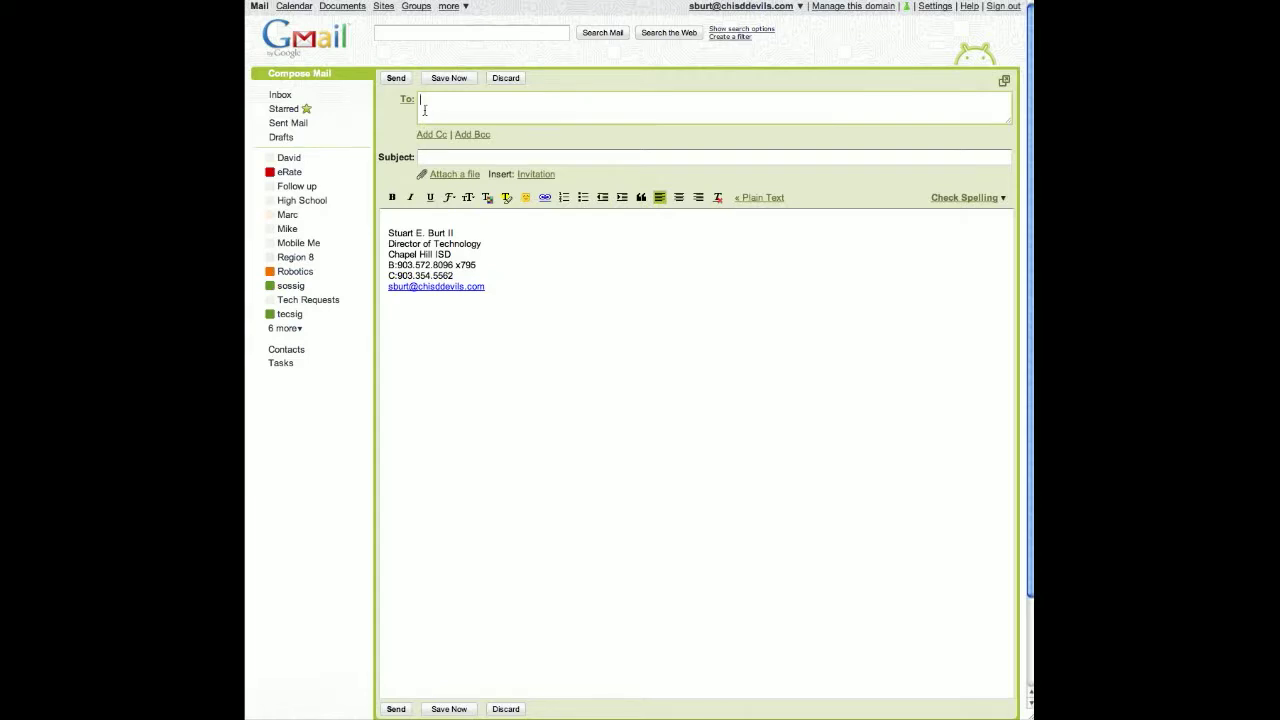
pyautogui.write('a')
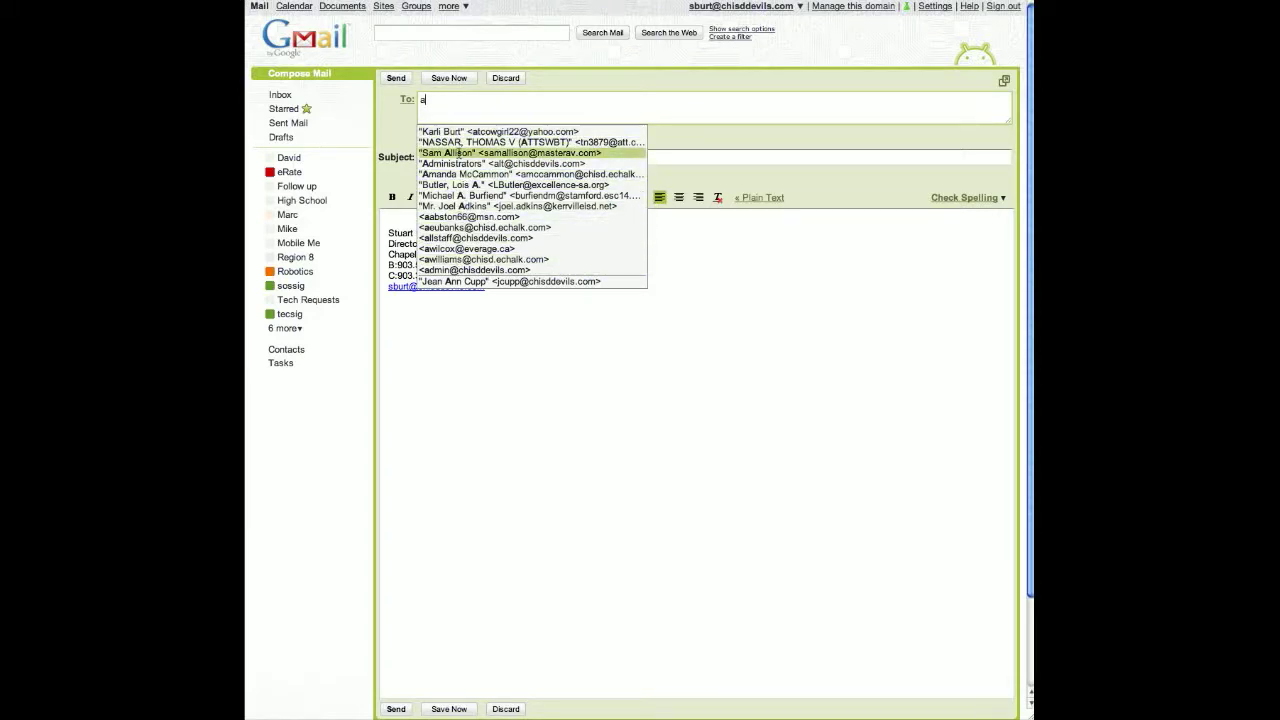
pyautogui.write('b')
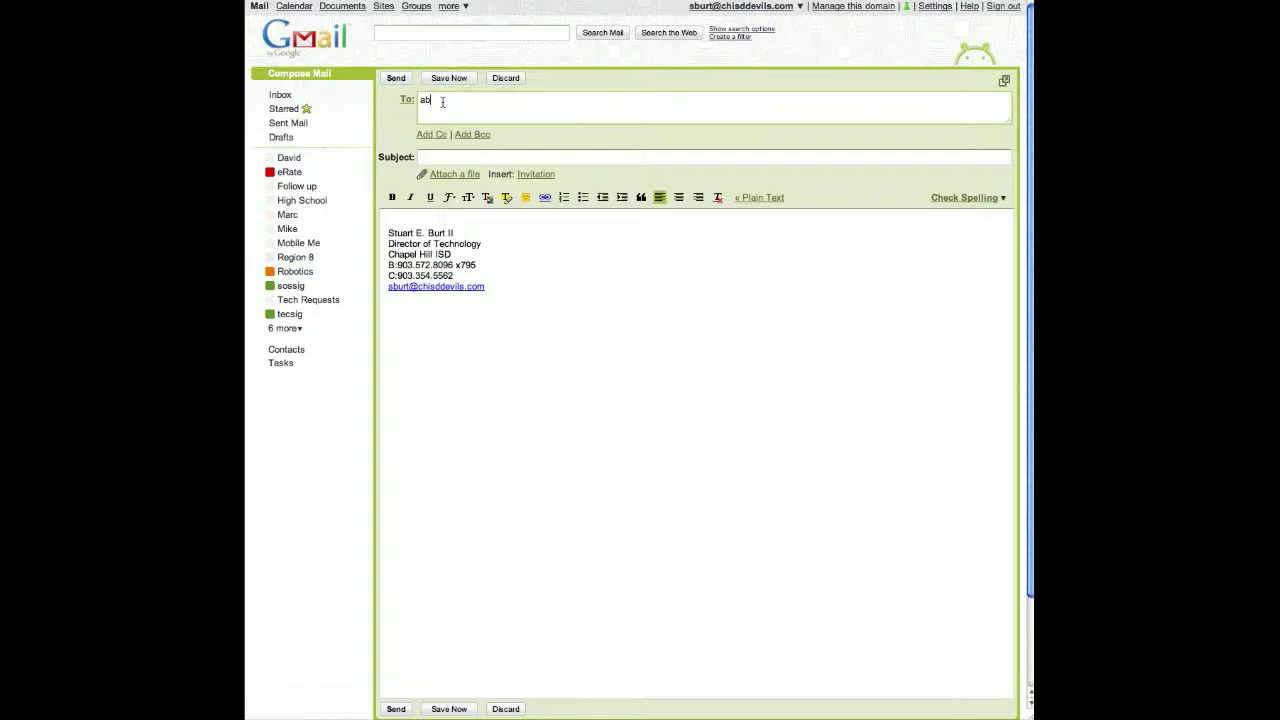
pyautogui.press('BackSpace')
pyautogui.press('BackSpace')
pyautogui.click(303, 410)
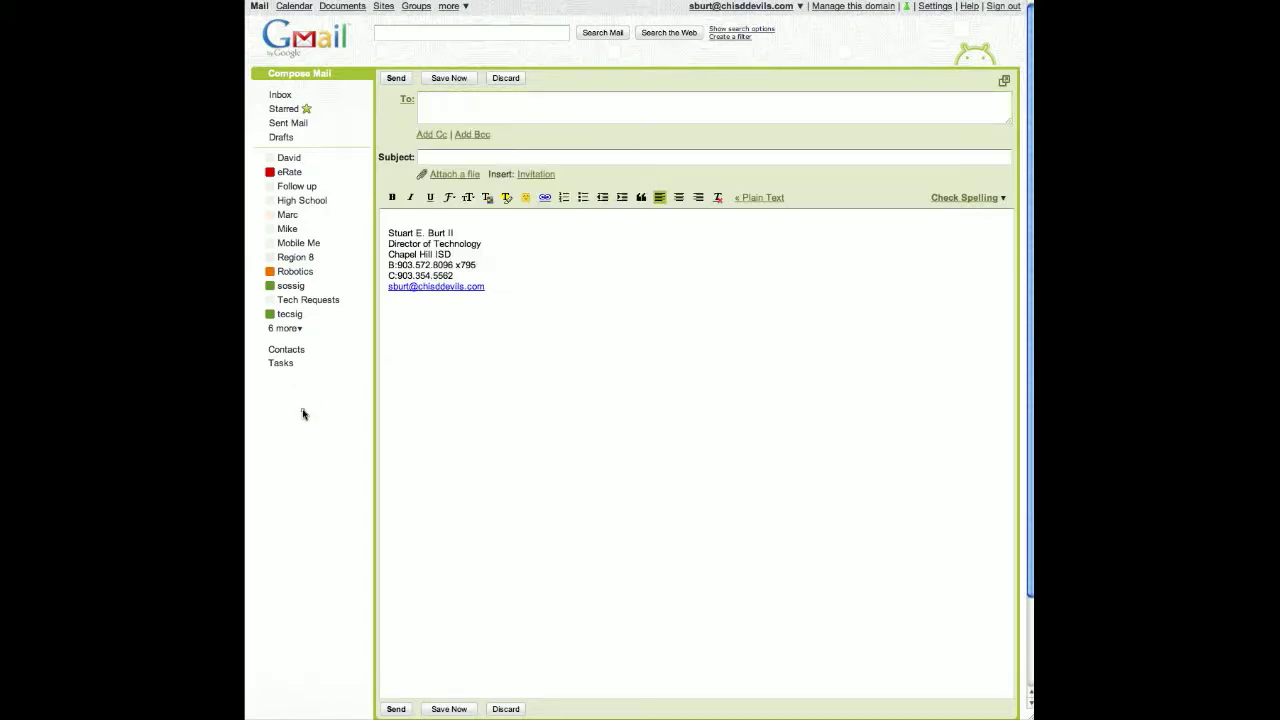
# - Search All Contacts for the colleague and start a message to their address
pyautogui.click(282, 352)
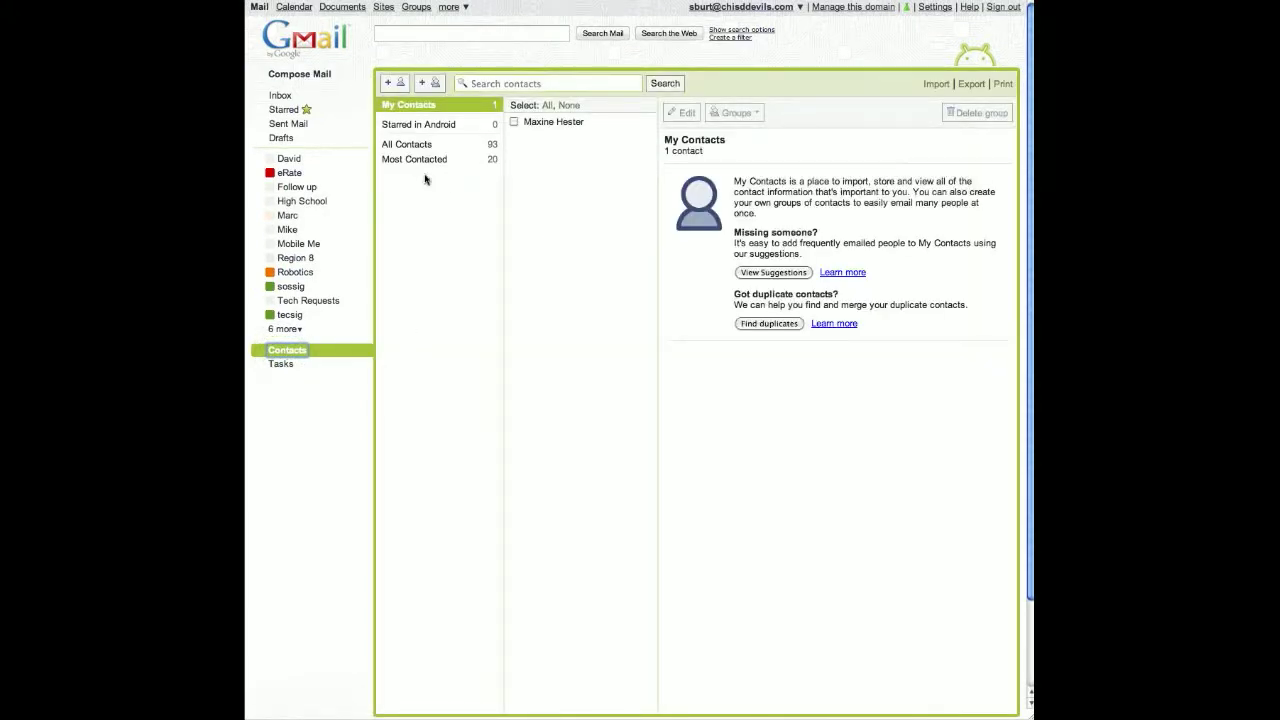
pyautogui.click(419, 147)
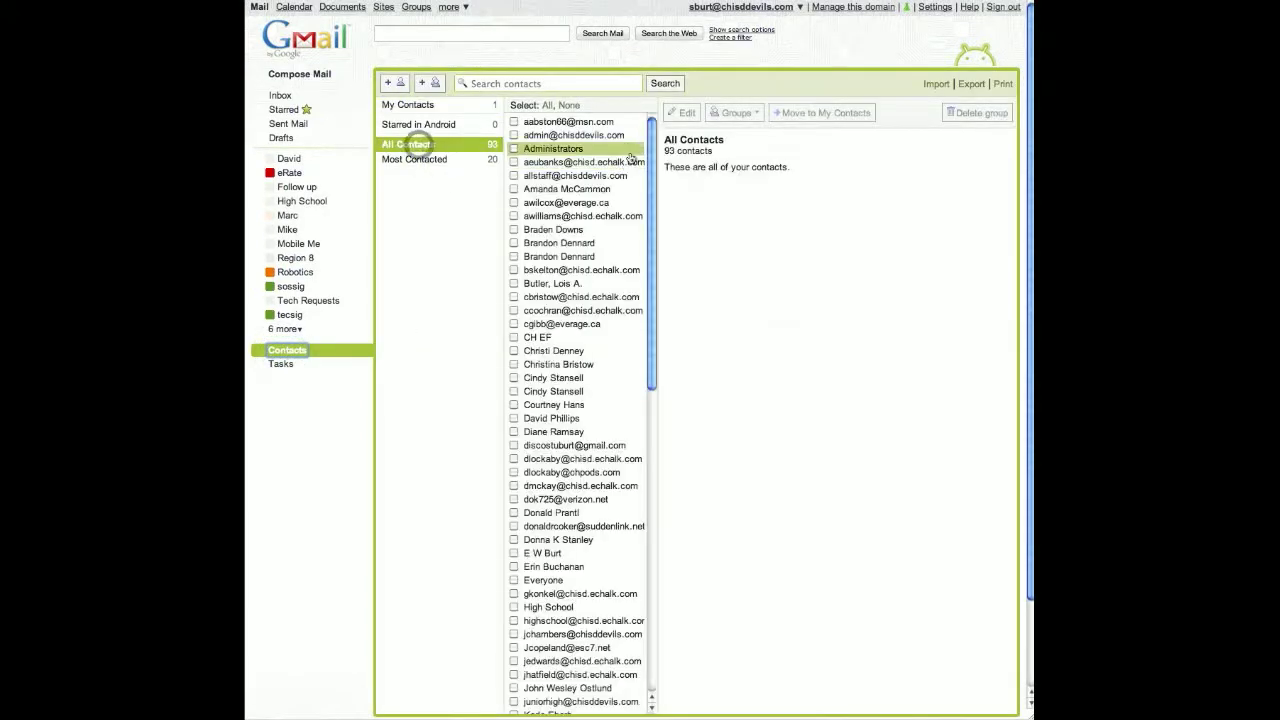
pyautogui.moveTo(645, 141)
pyautogui.mouseDown()
pyautogui.moveTo(645, 262)
pyautogui.moveTo(640, 125)
pyautogui.mouseUp()
pyautogui.click(524, 88)
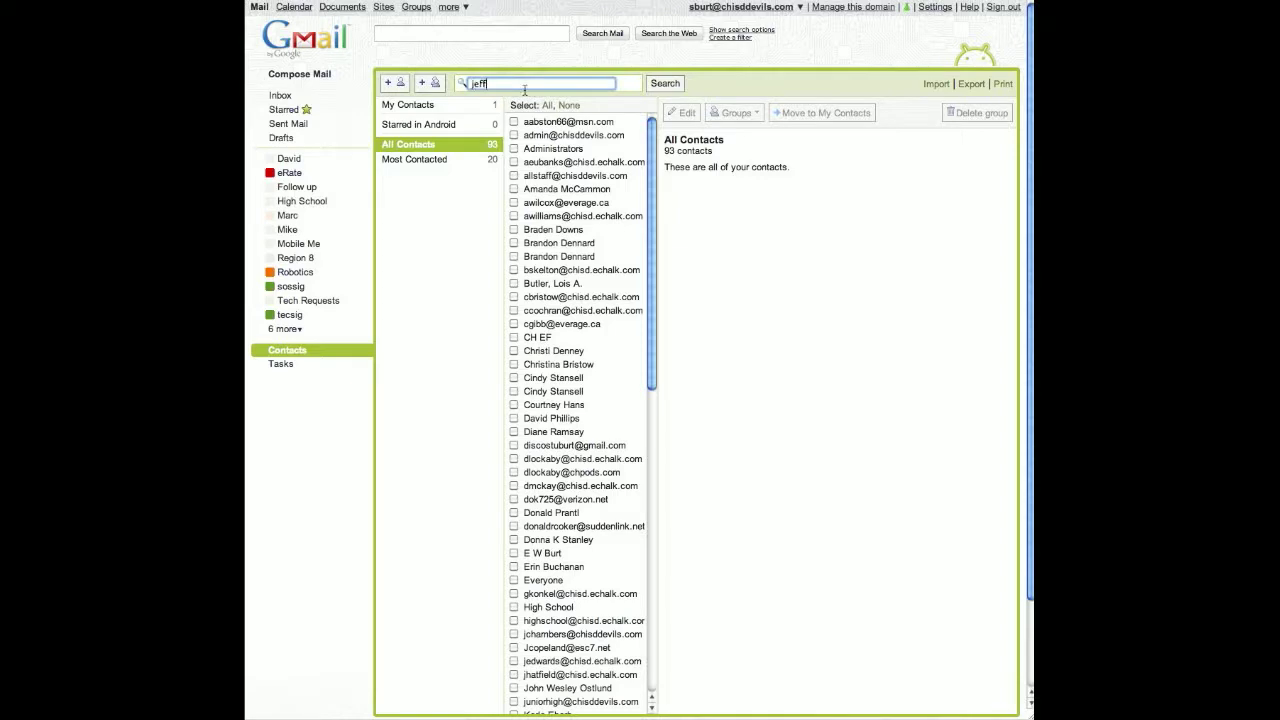
pyautogui.click(660, 84)
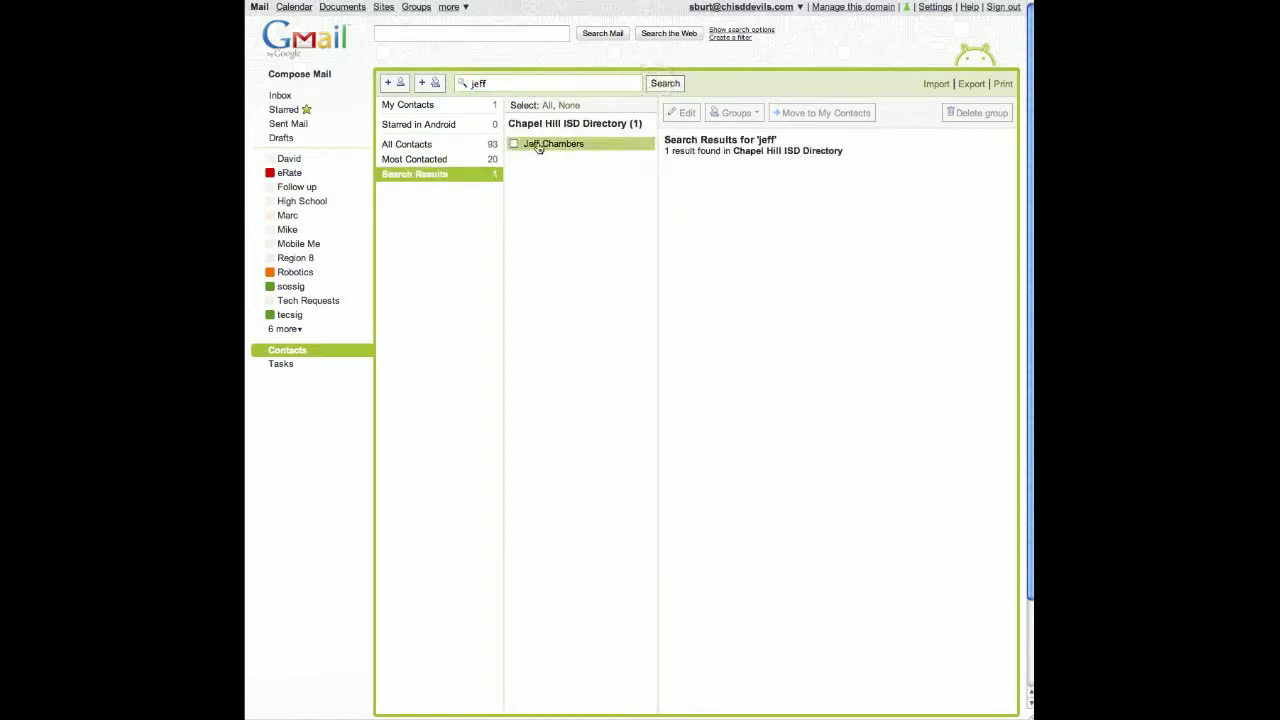
pyautogui.click(538, 147)
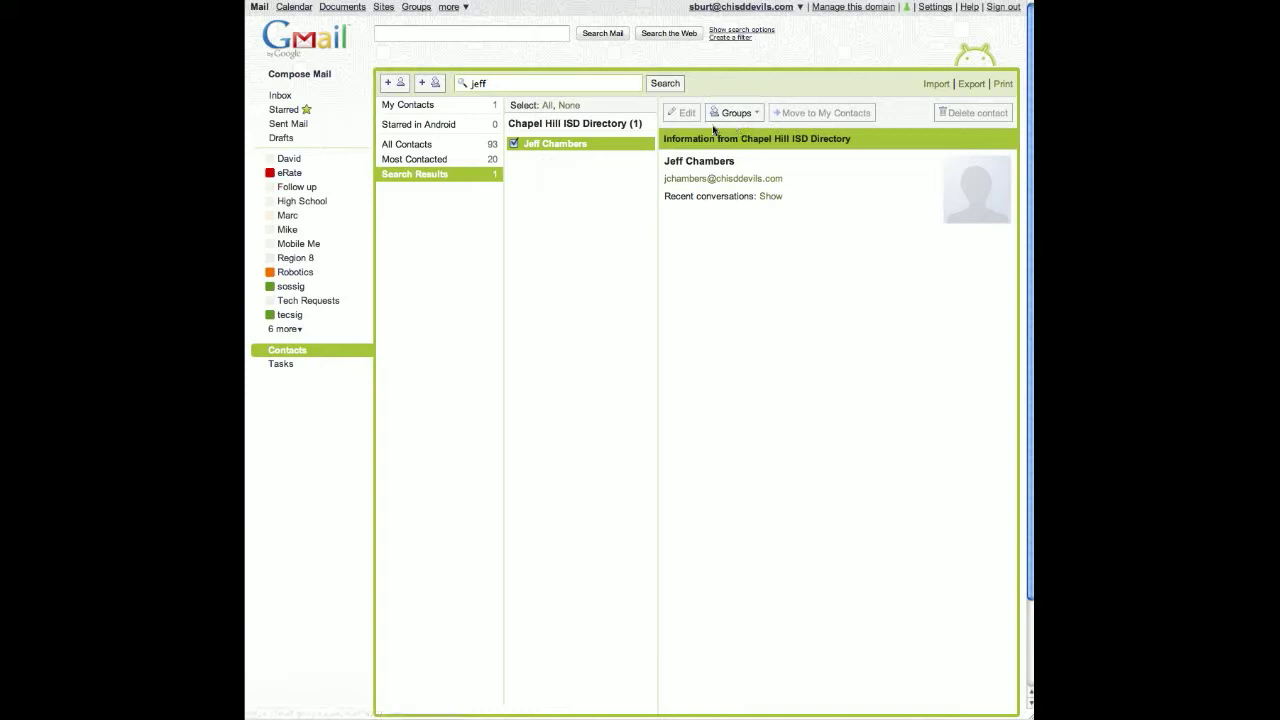
pyautogui.click(722, 178)
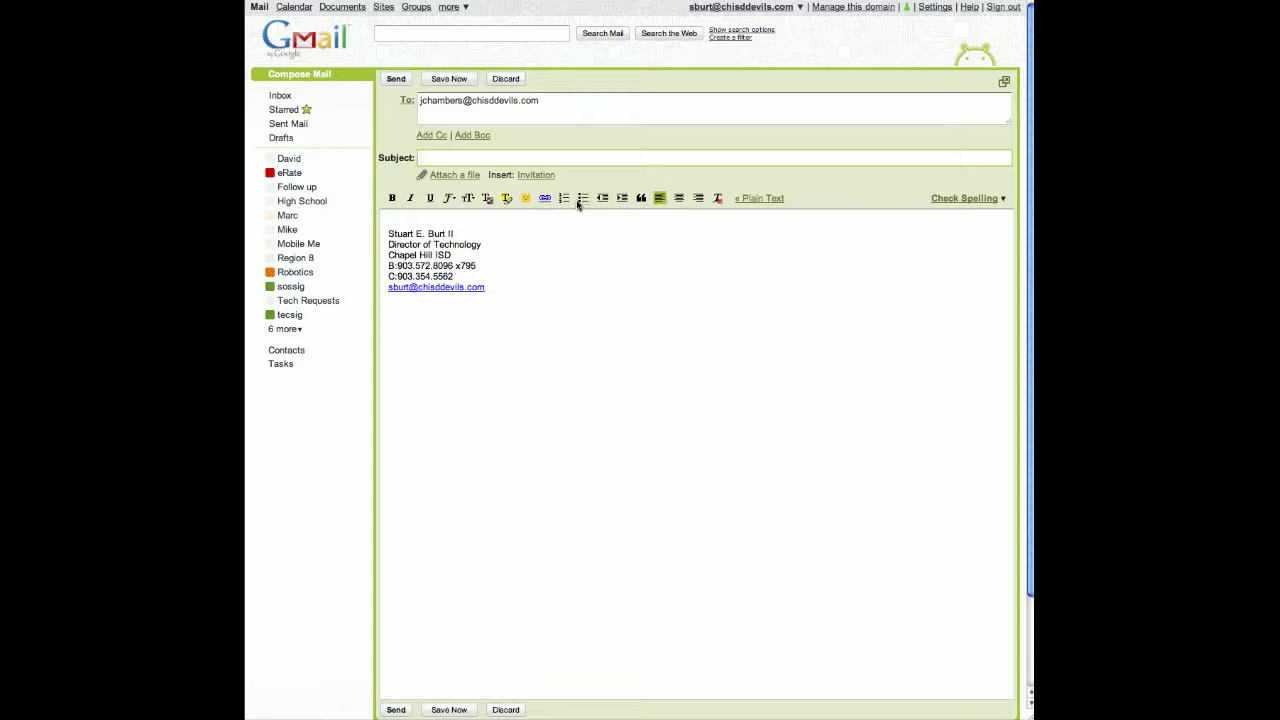
# - Browse the second set of emoticons in the palette, then close it
pyautogui.click(525, 198)
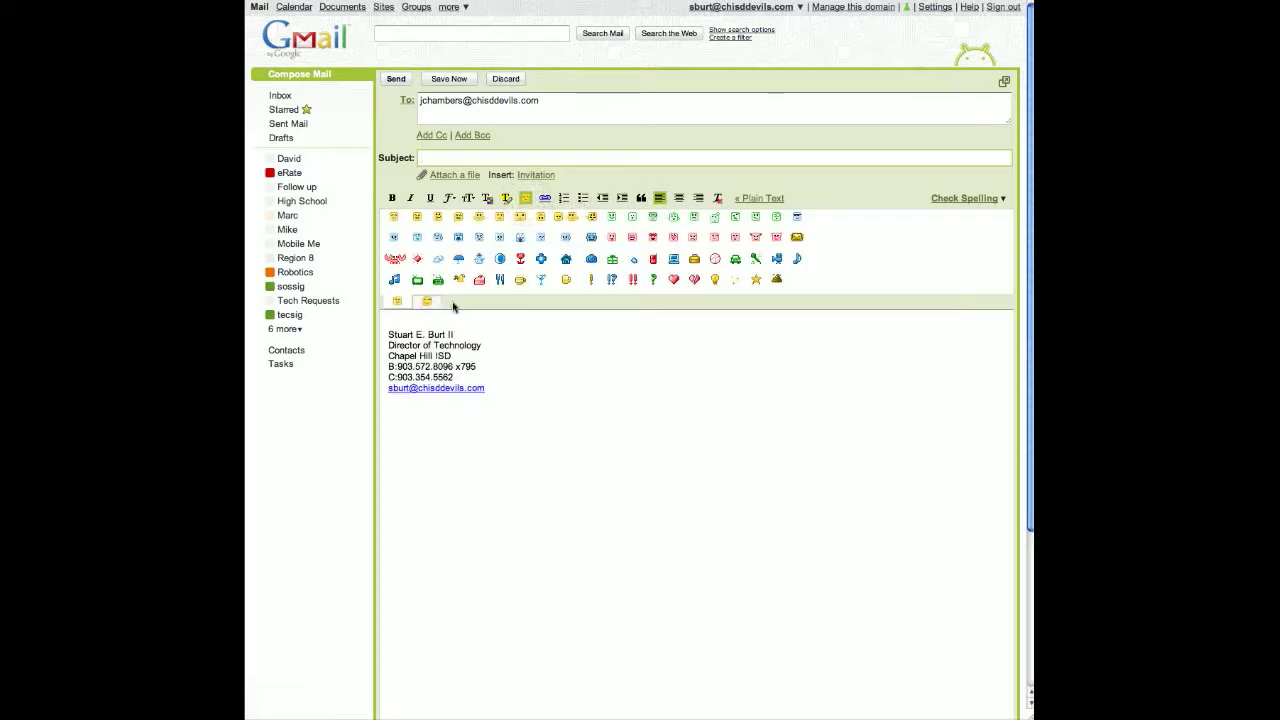
pyautogui.click(429, 302)
pyautogui.click(525, 198)
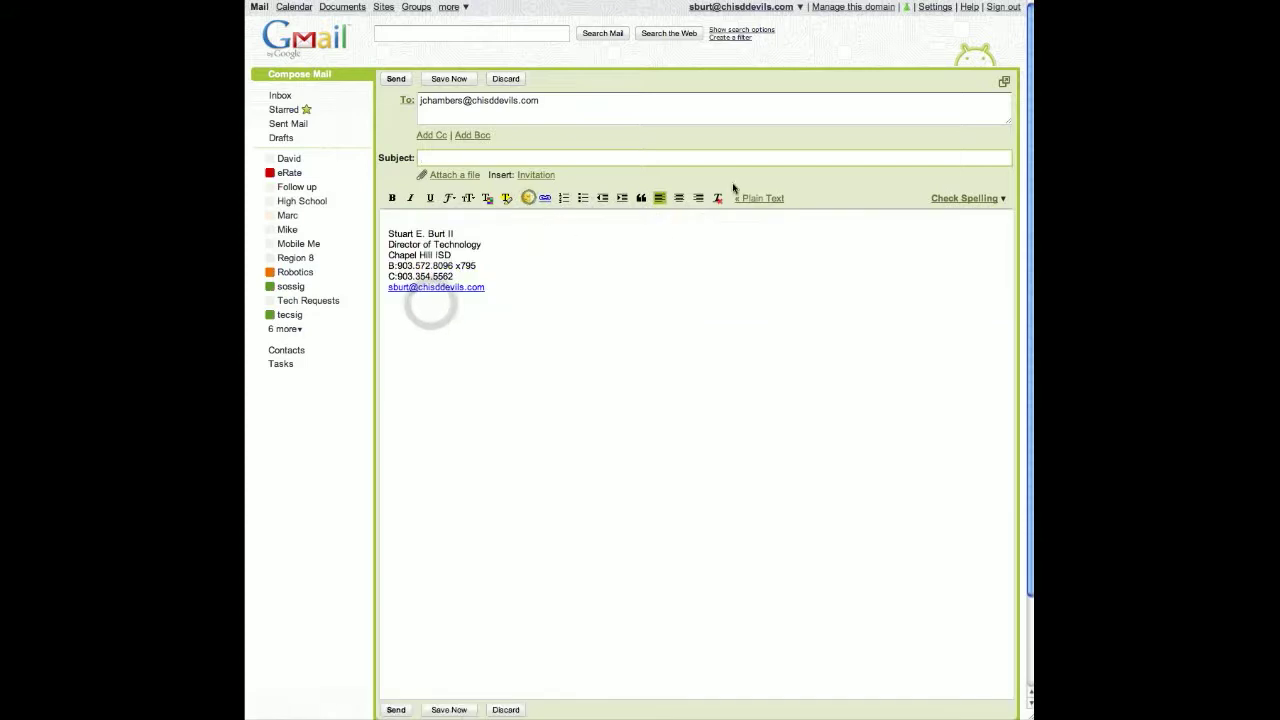
# - Pop the draft out into its own window, reposition it, then close it
pyautogui.click(1005, 83)
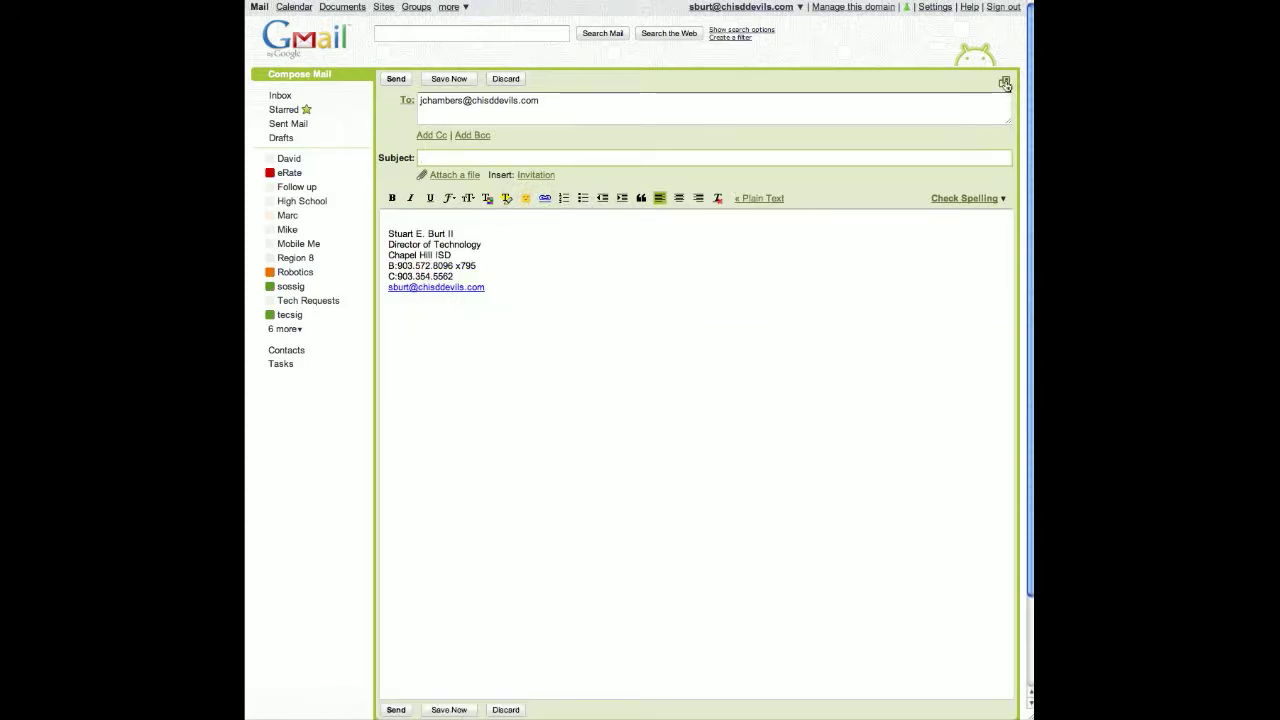
pyautogui.moveTo(621, 0); pyautogui.dragTo(770, 10)
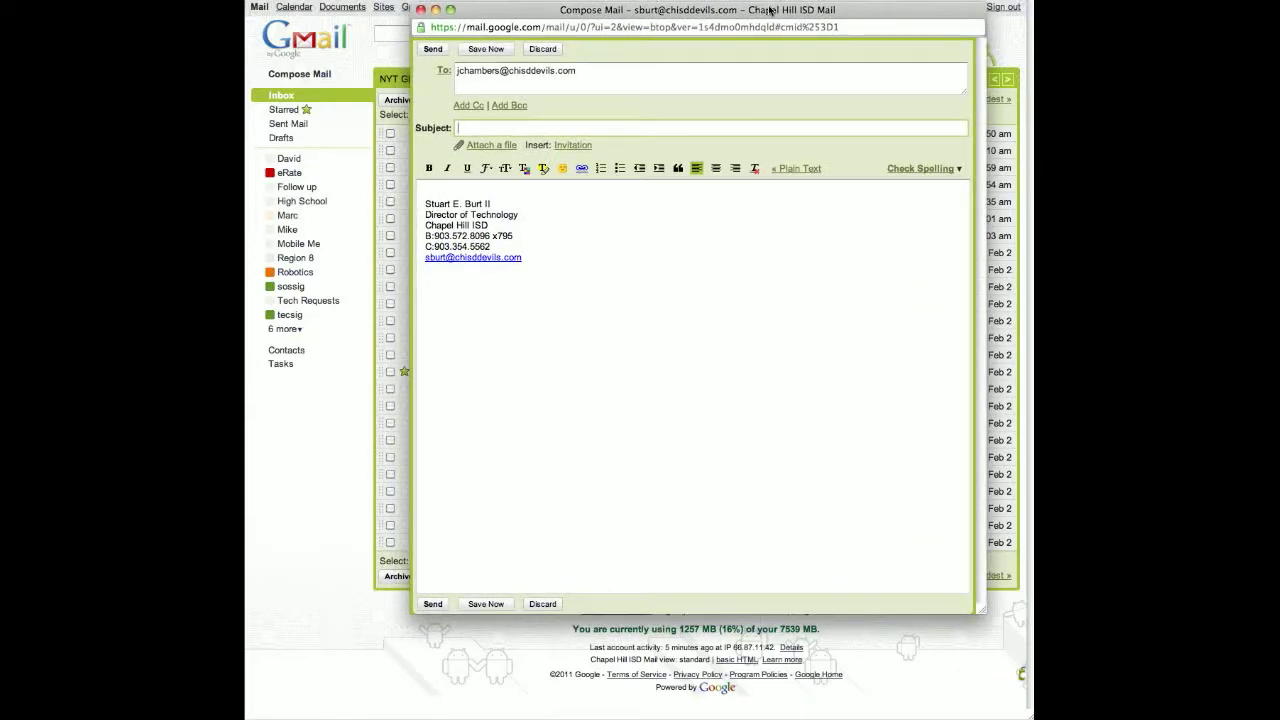
pyautogui.moveTo(770, 10)
pyautogui.mouseDown()
pyautogui.moveTo(790, 14)
pyautogui.moveTo(776, 15)
pyautogui.mouseUp()
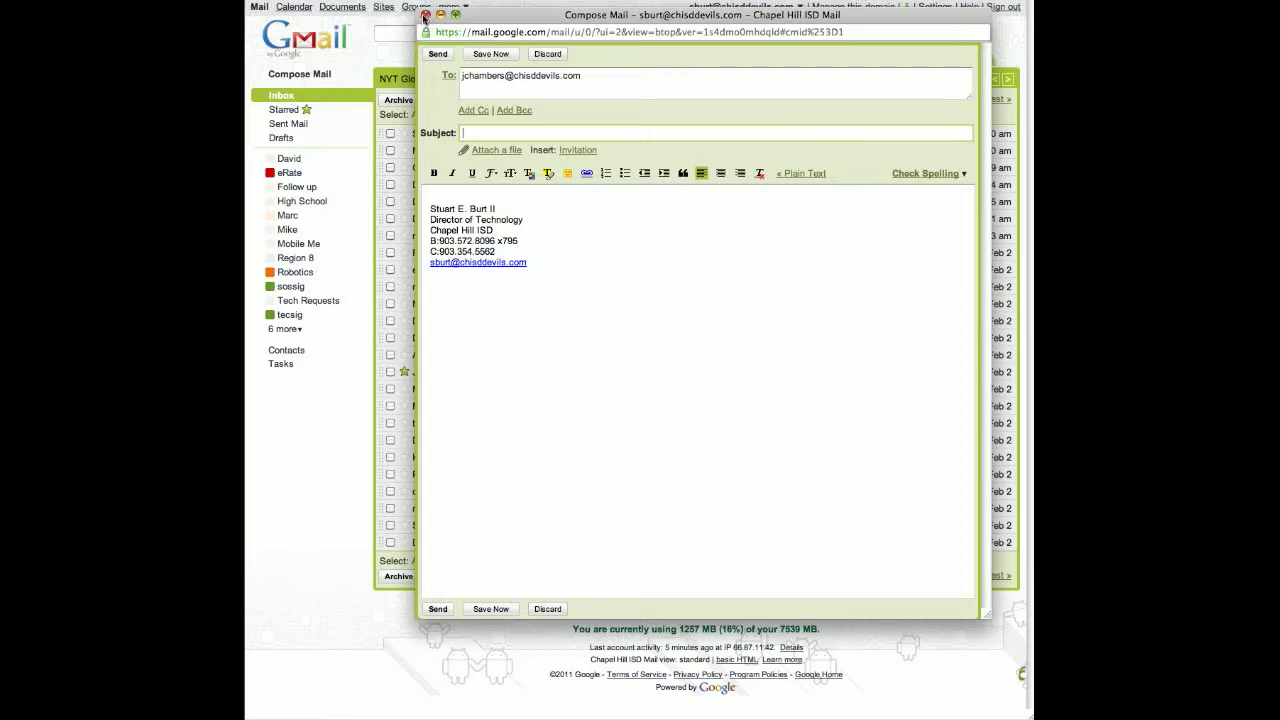
pyautogui.click(425, 15)
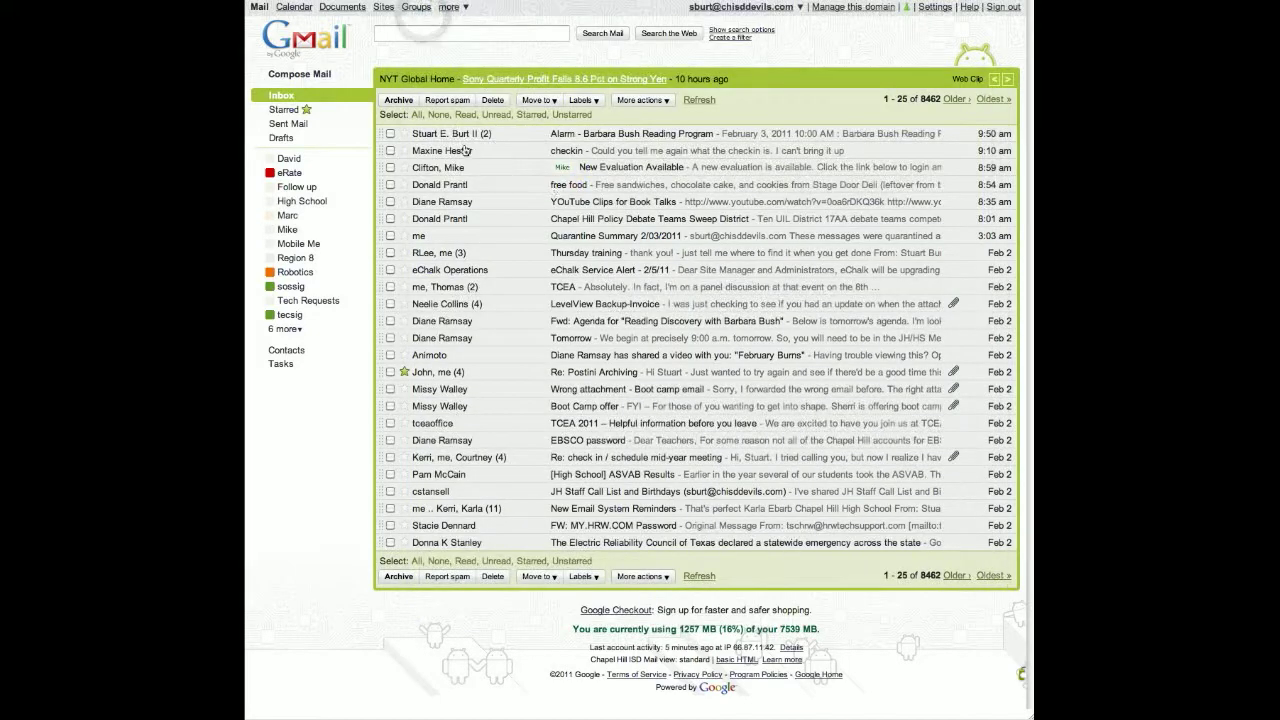
pyautogui.moveTo(450, 158)
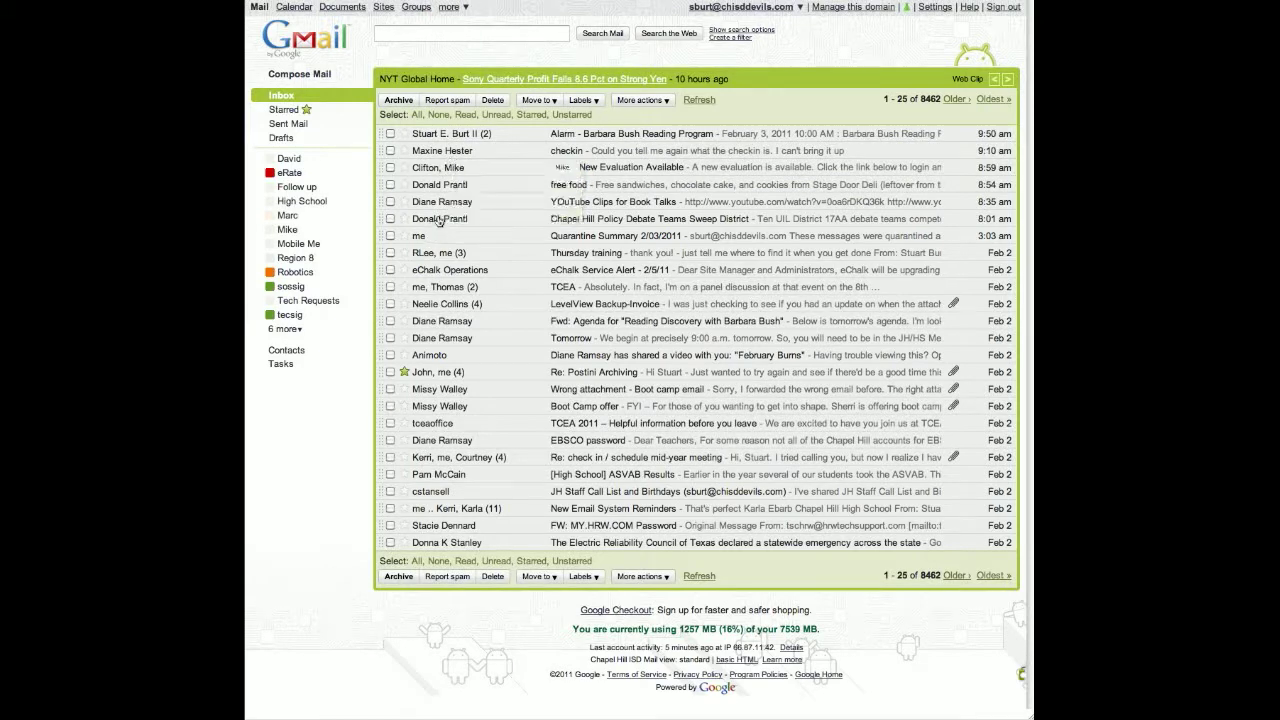
# - Open the Chapel Hill Policy Debate Teams Sweep District email, draft a 'thank you mr' reply, then discard it
pyautogui.click(438, 219)
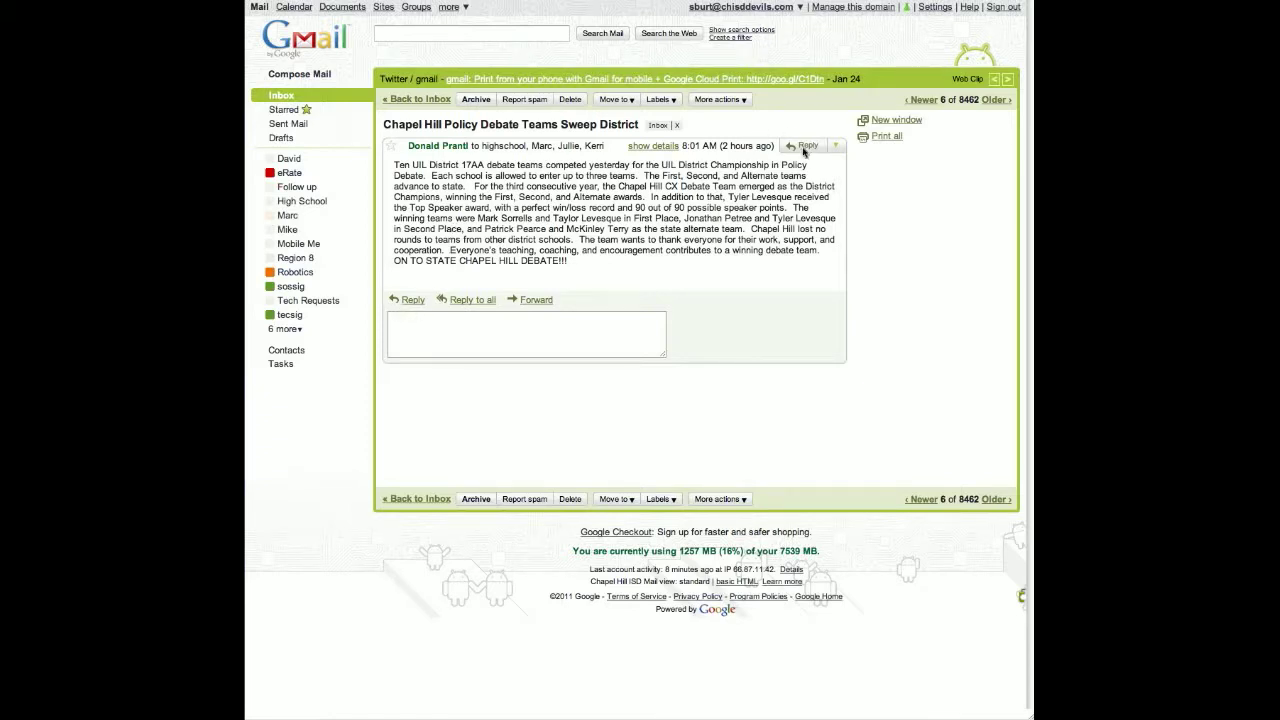
pyautogui.click(398, 325)
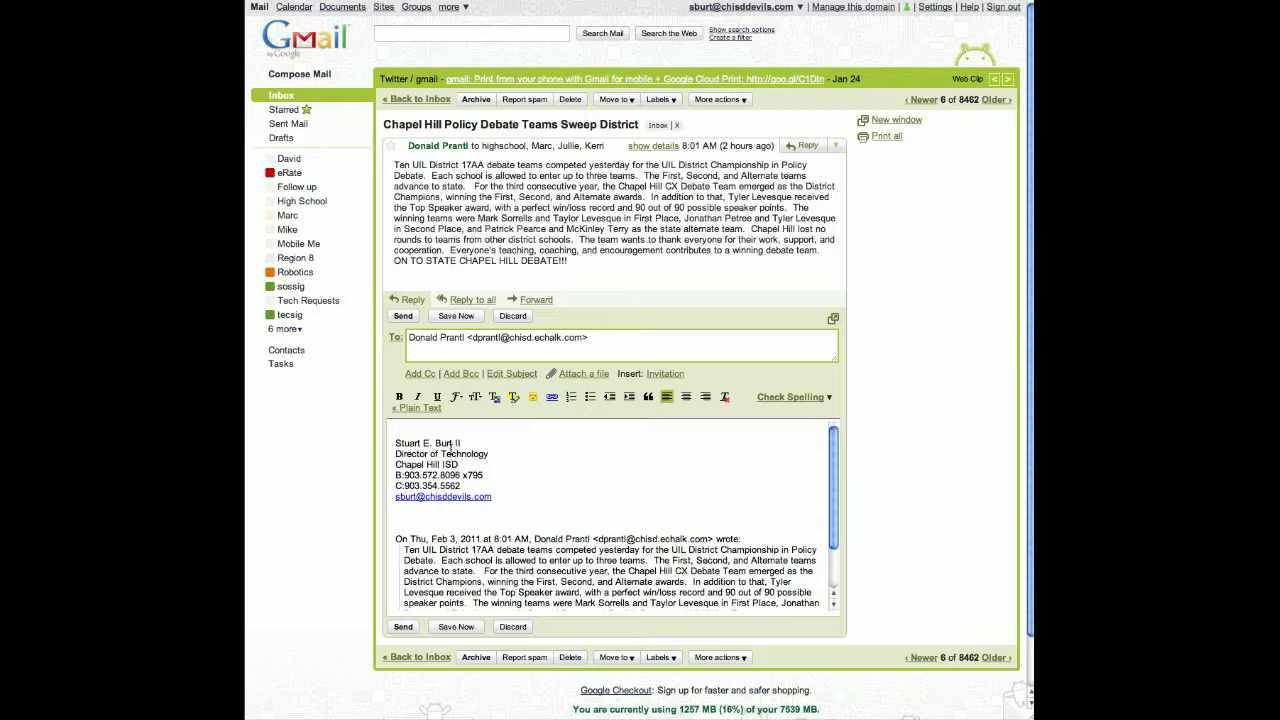
pyautogui.write('thank you mr Prantl')
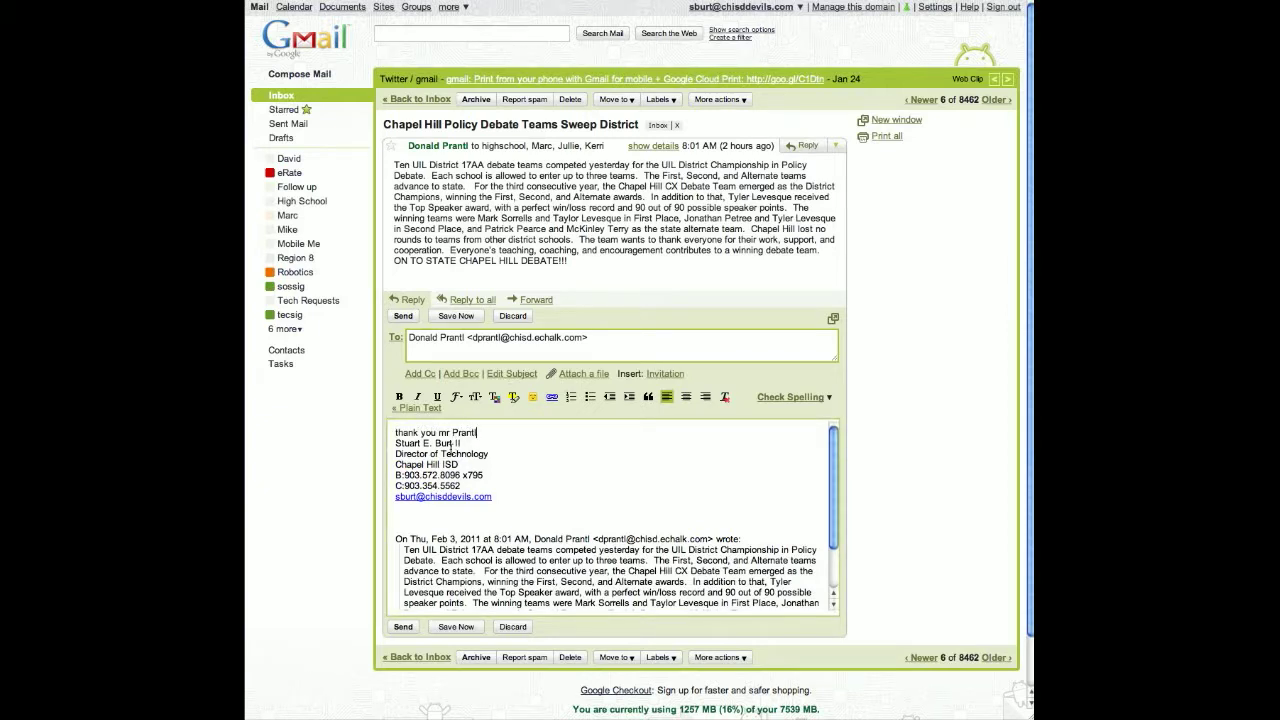
pyautogui.click(513, 316)
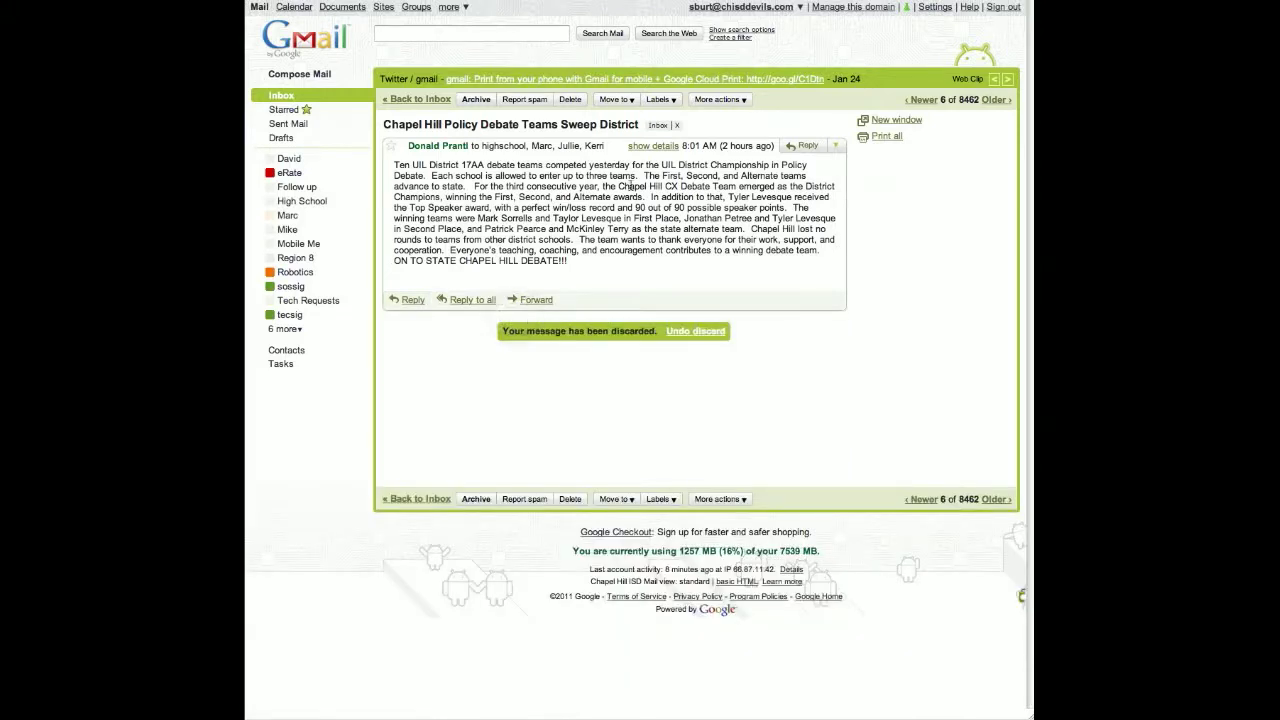
# - Start a reply-all to the debate teams message, discard it, and return to the inbox
pyautogui.click(474, 301)
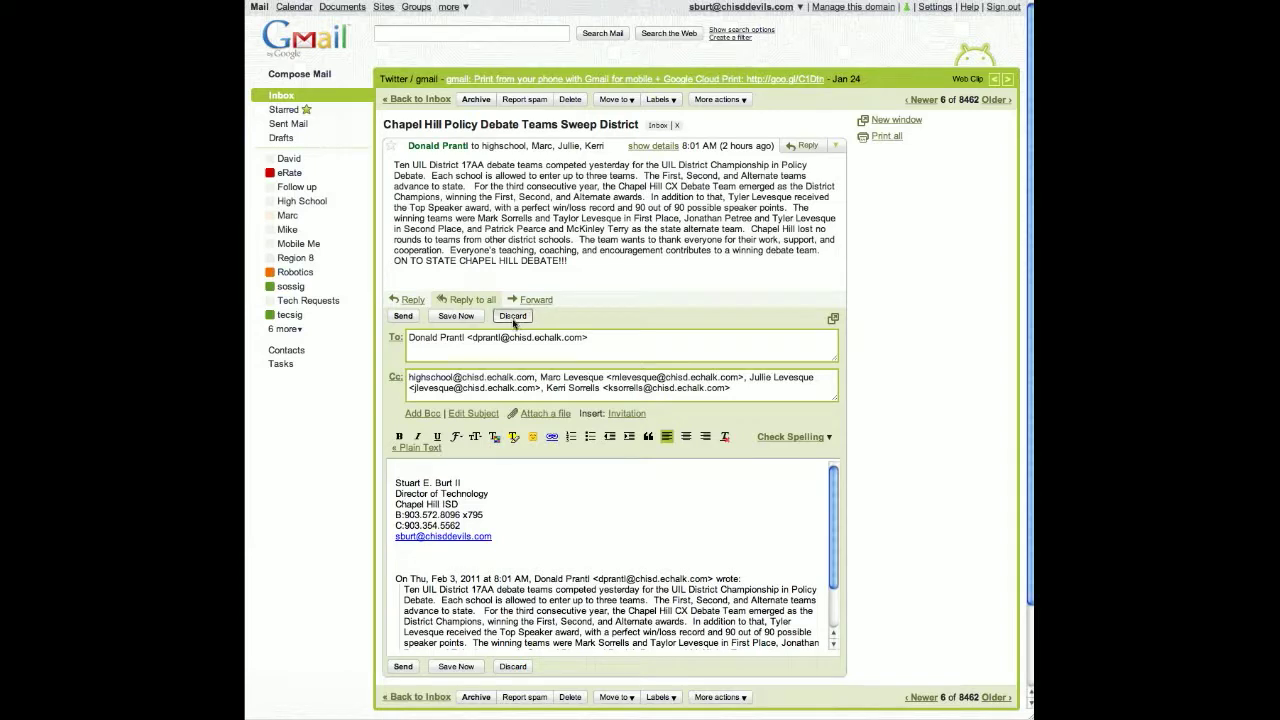
pyautogui.click(512, 316)
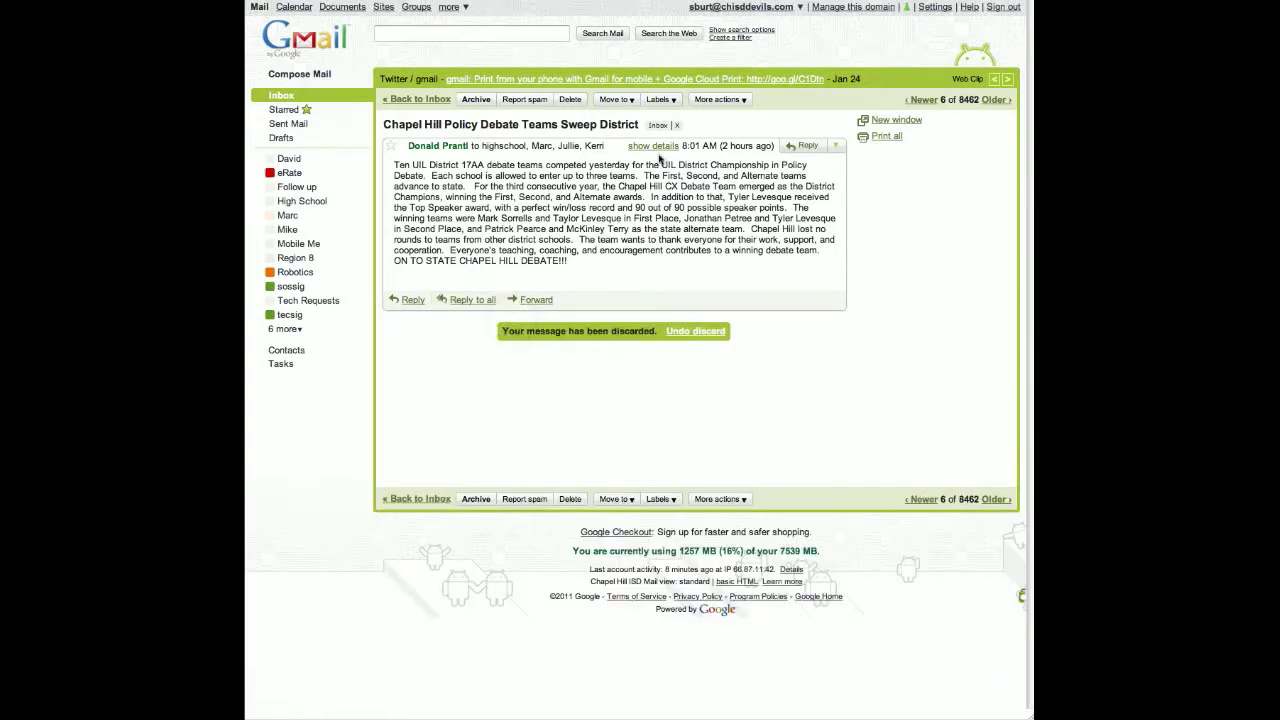
pyautogui.click(282, 98)
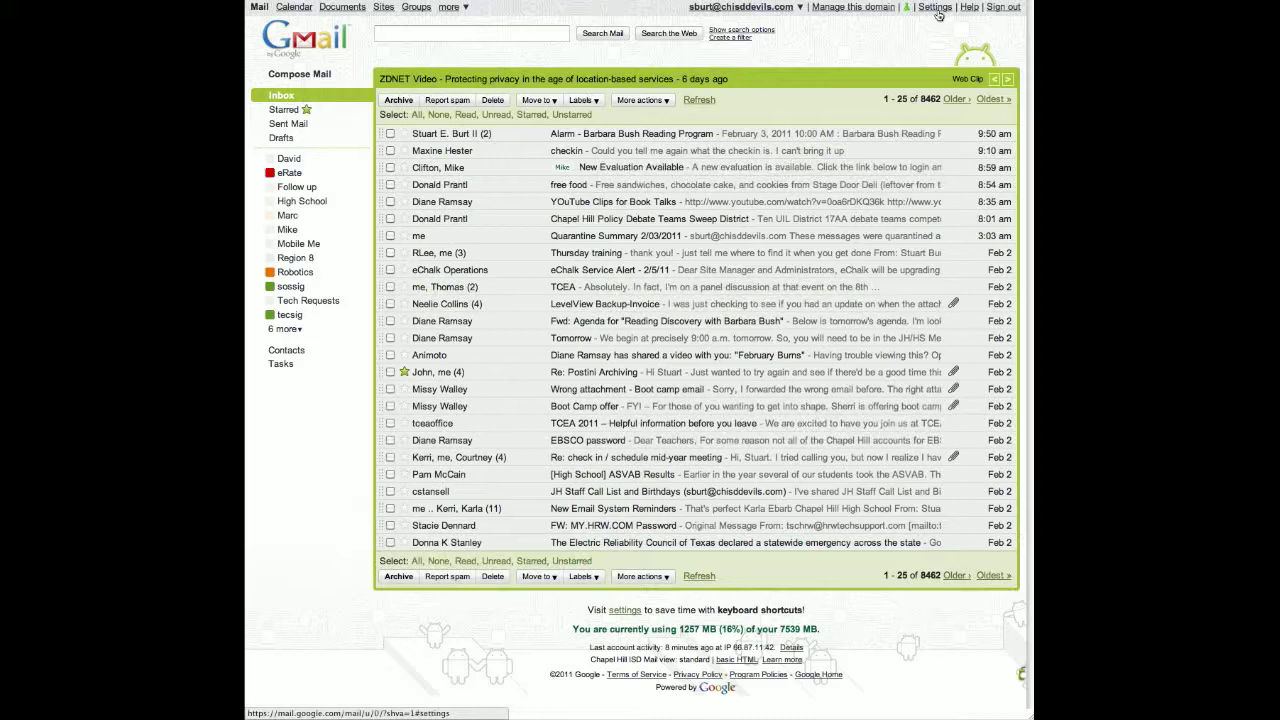
# - Open the General settings and check the display language, leaving it at English (US)
pyautogui.click(937, 9)
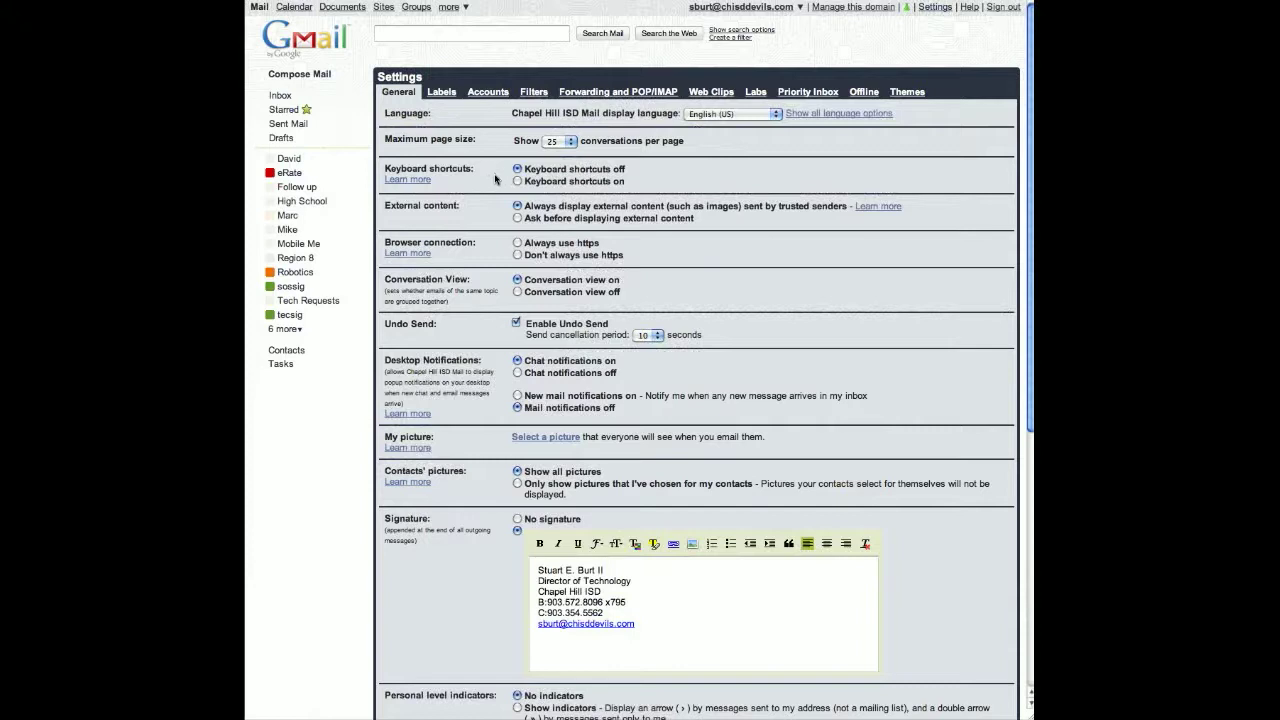
pyautogui.scroll(-1, 471, 184)
pyautogui.scroll(-2, 471, 184)
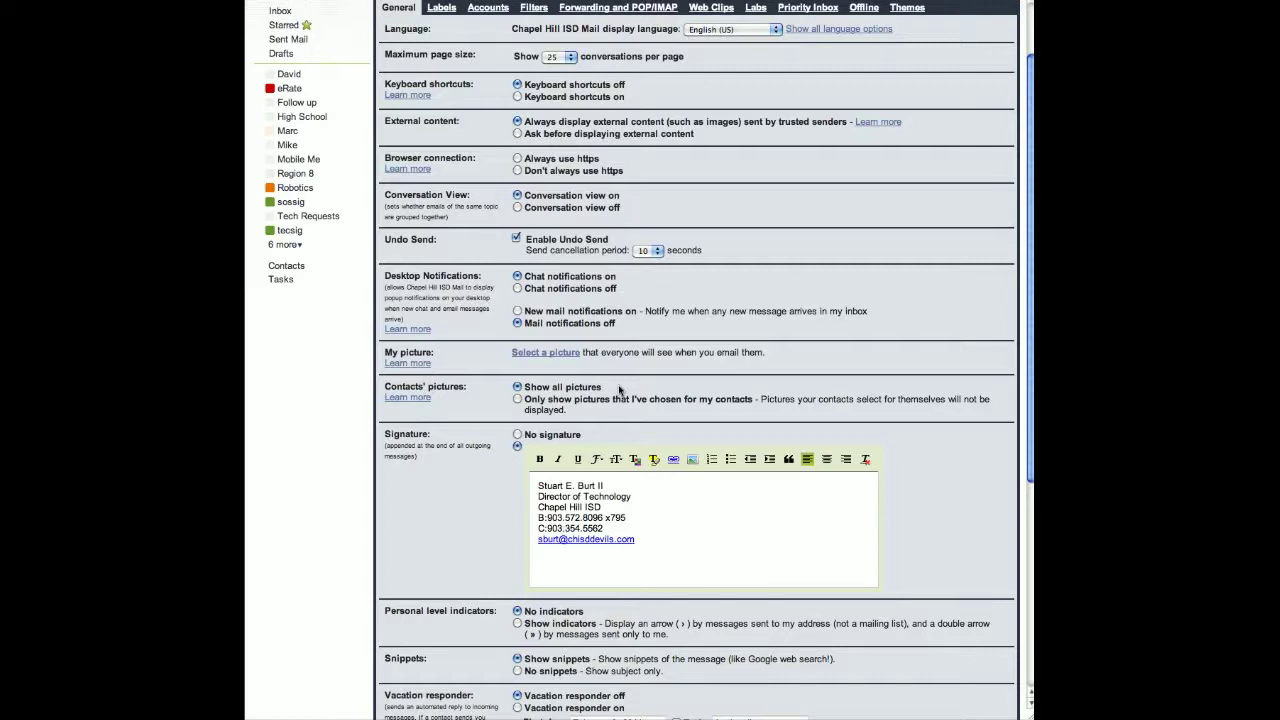
pyautogui.scroll(2, 619, 390)
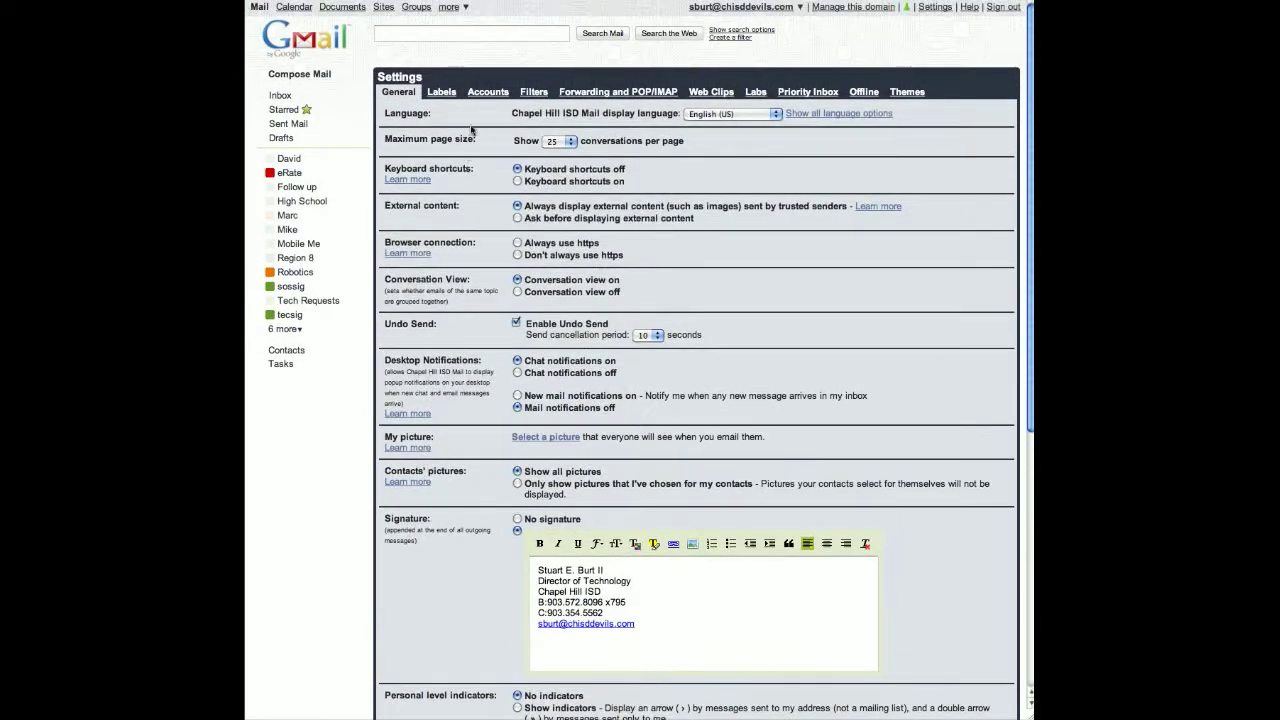
pyautogui.click(774, 116)
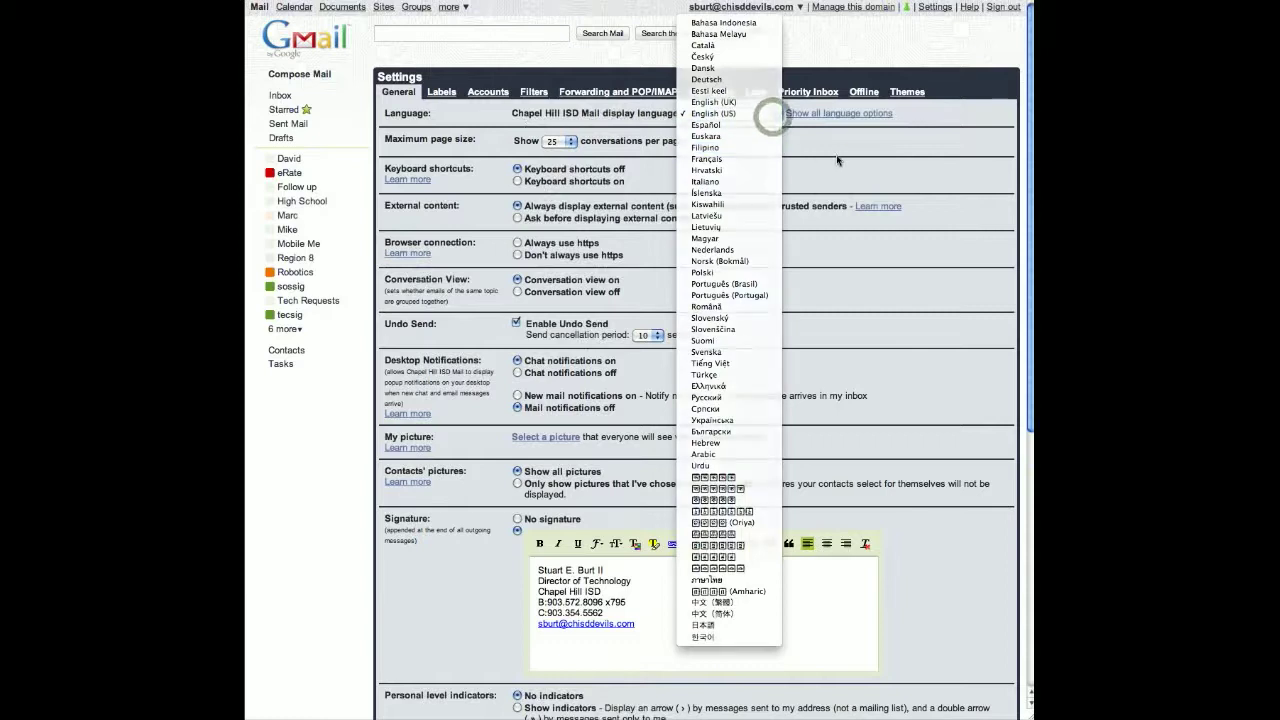
pyautogui.click(835, 155)
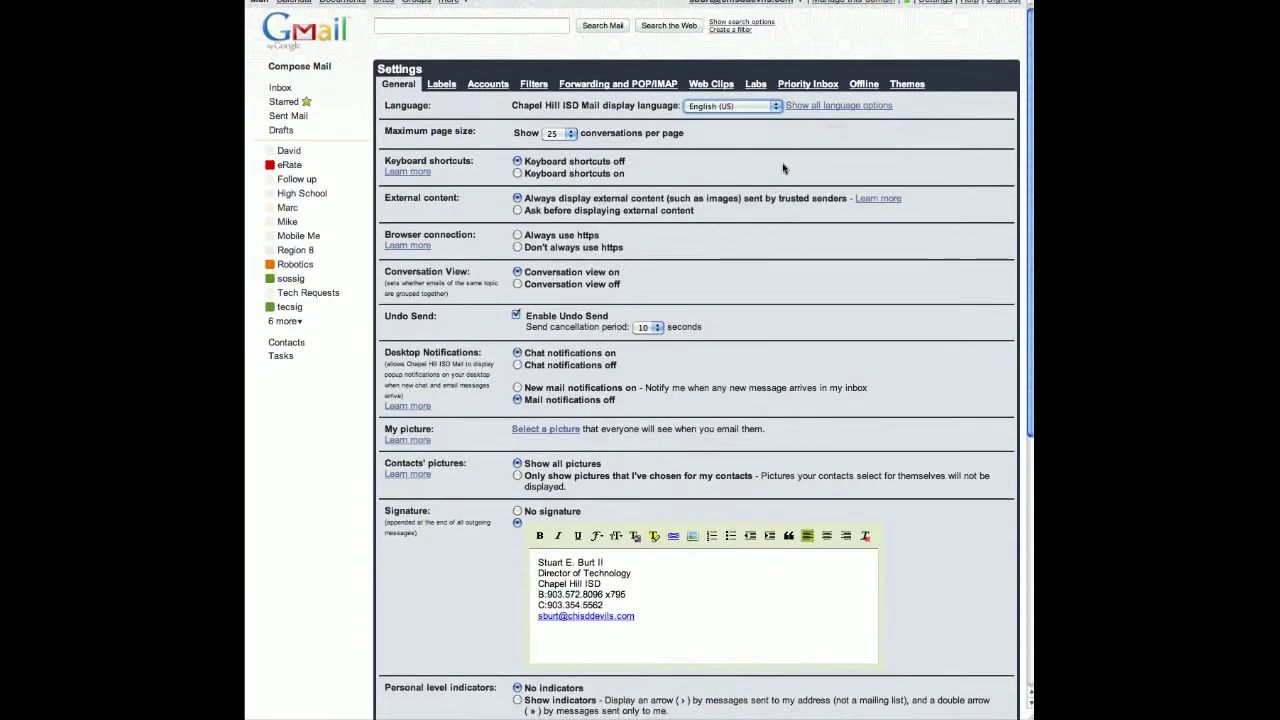
# - Set the maximum page size to 100 conversations per page
pyautogui.scroll(-1, 546, 120)
pyautogui.click(548, 122)
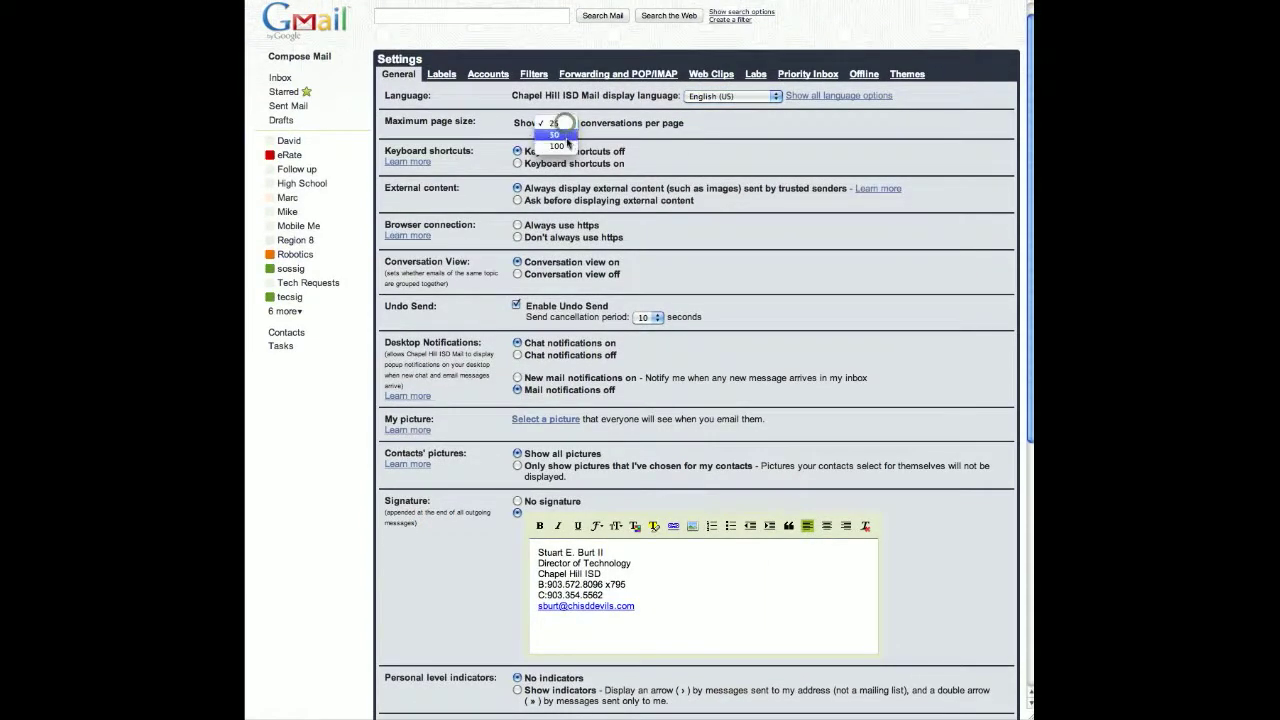
pyautogui.click(584, 148)
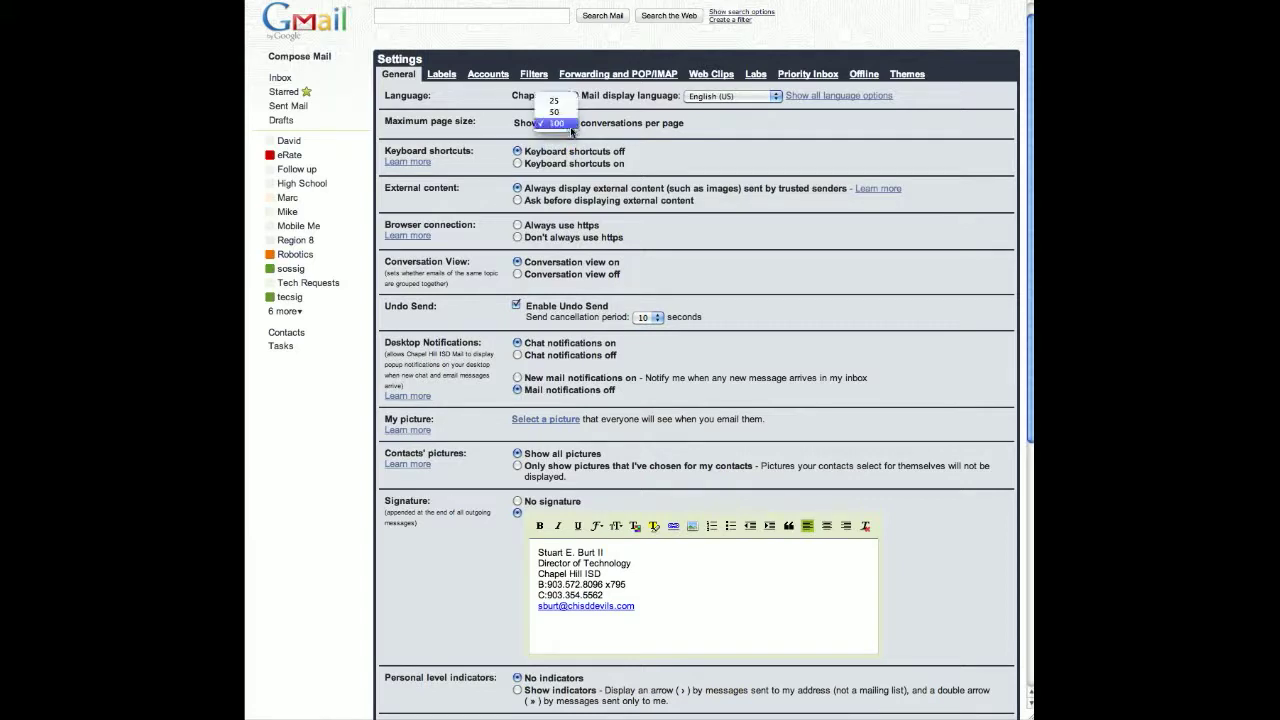
pyautogui.click(738, 151)
pyautogui.scroll(-1, 714, 186)
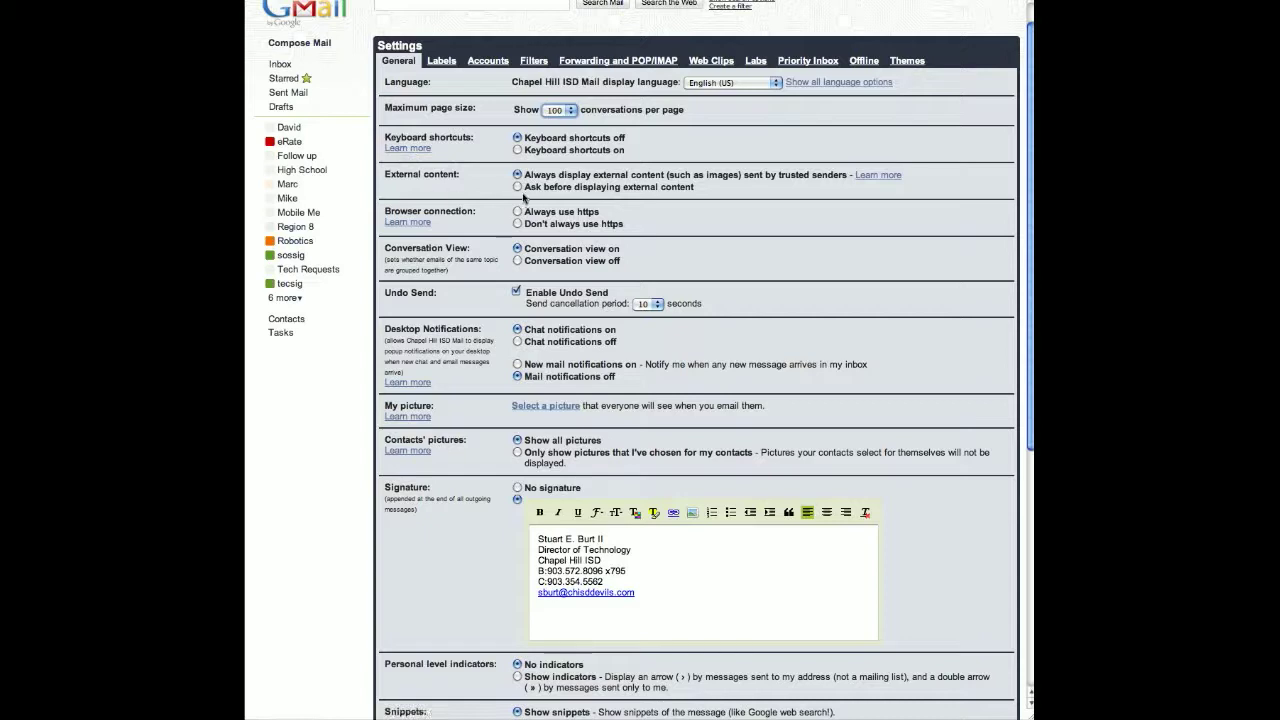
# - Turn the vacation responder on with an end date, then switch it back off
pyautogui.scroll(-2, 522, 197)
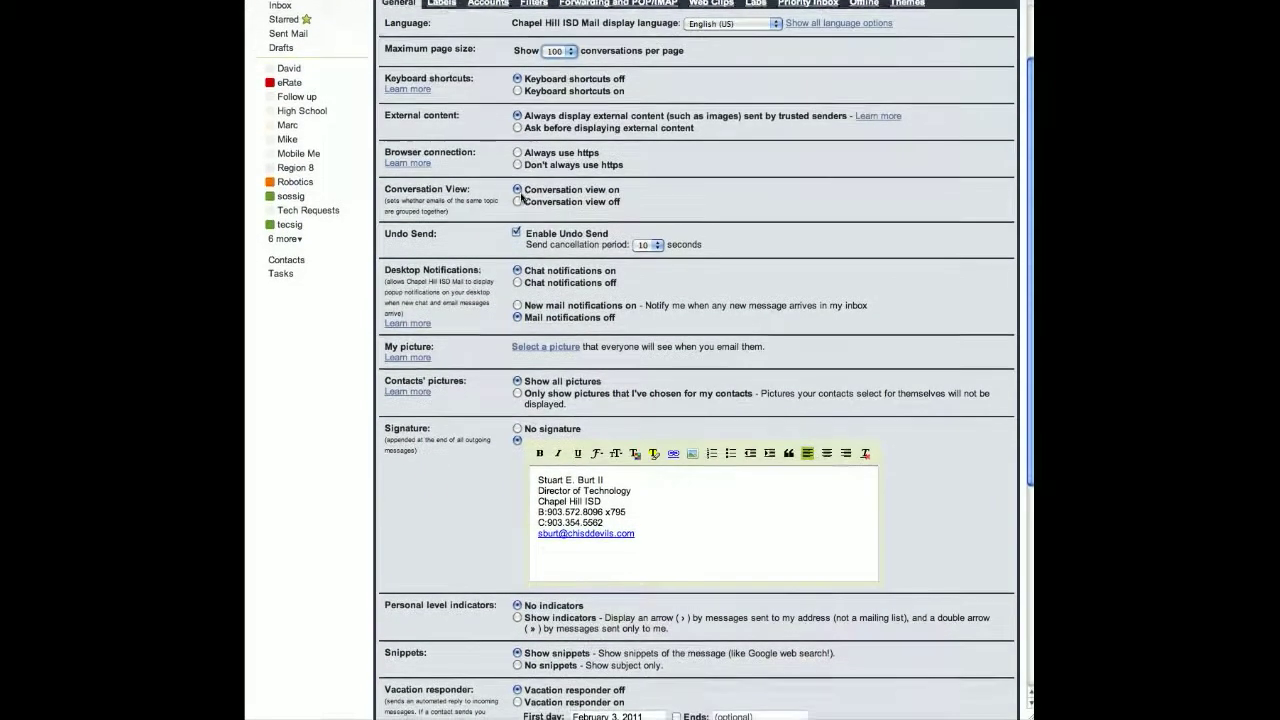
pyautogui.scroll(-2, 521, 197)
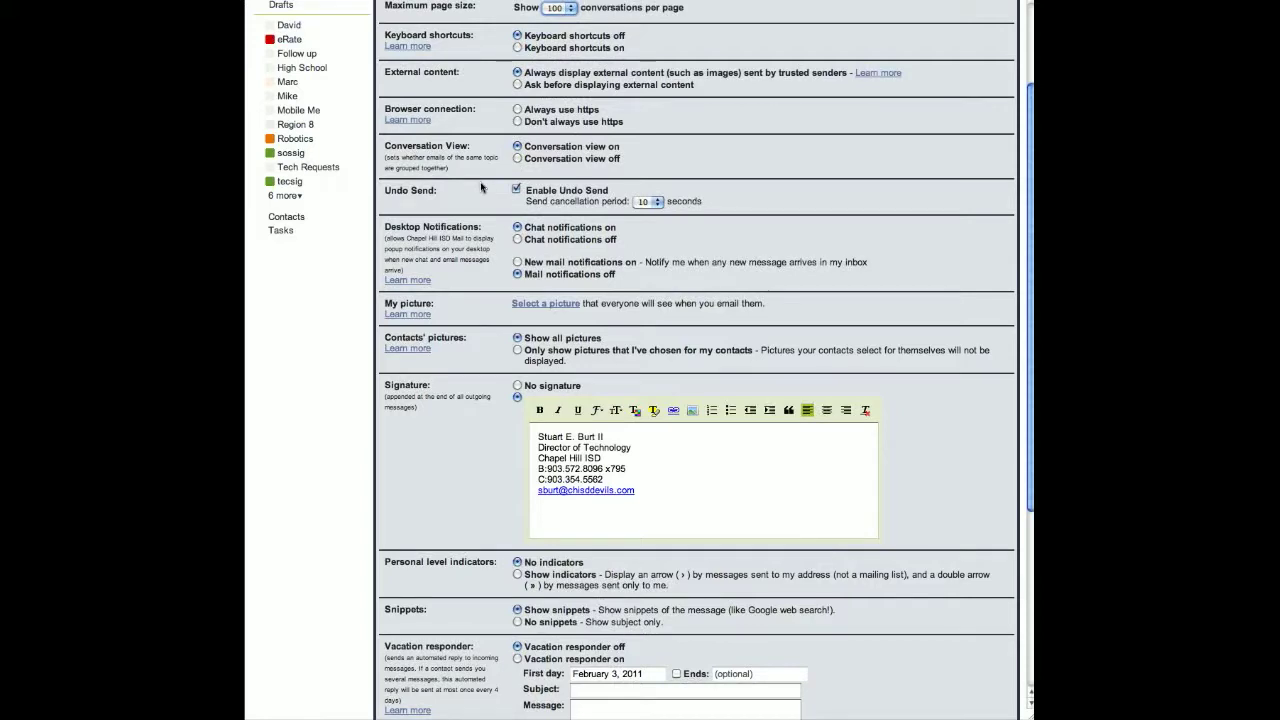
pyautogui.scroll(-1, 516, 168)
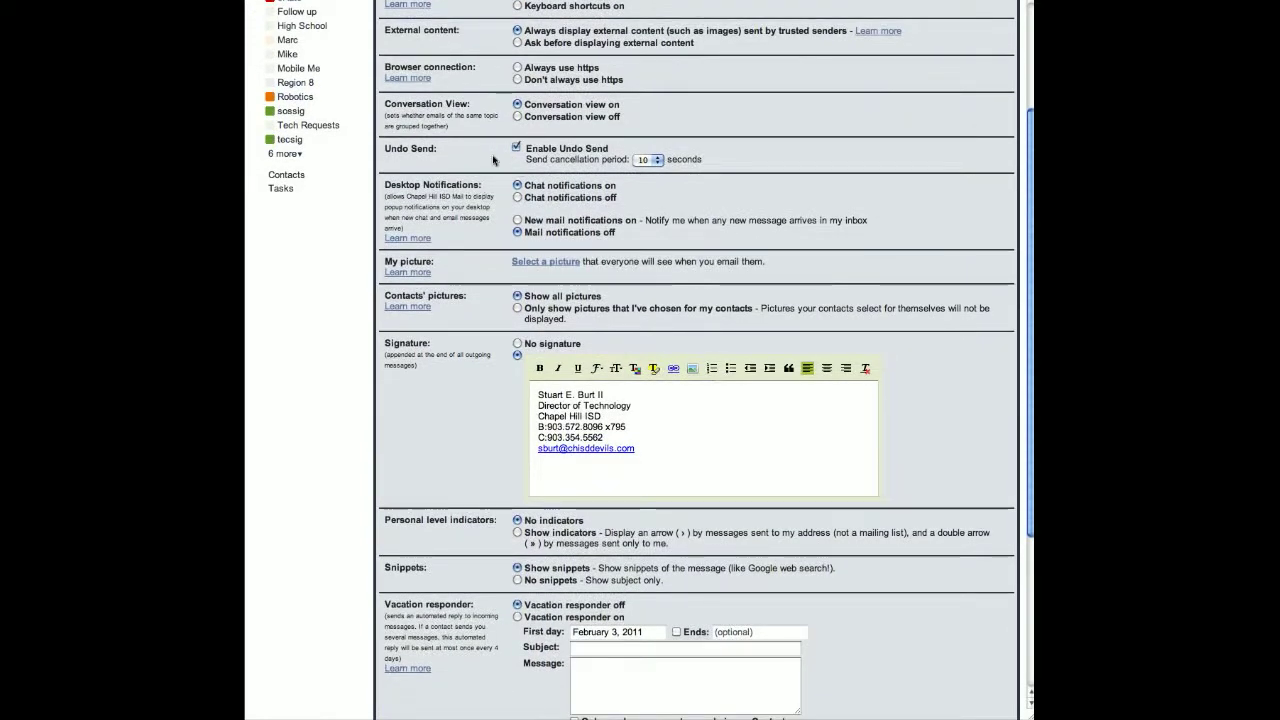
pyautogui.scroll(-2, 492, 160)
pyautogui.scroll(-4, 491, 161)
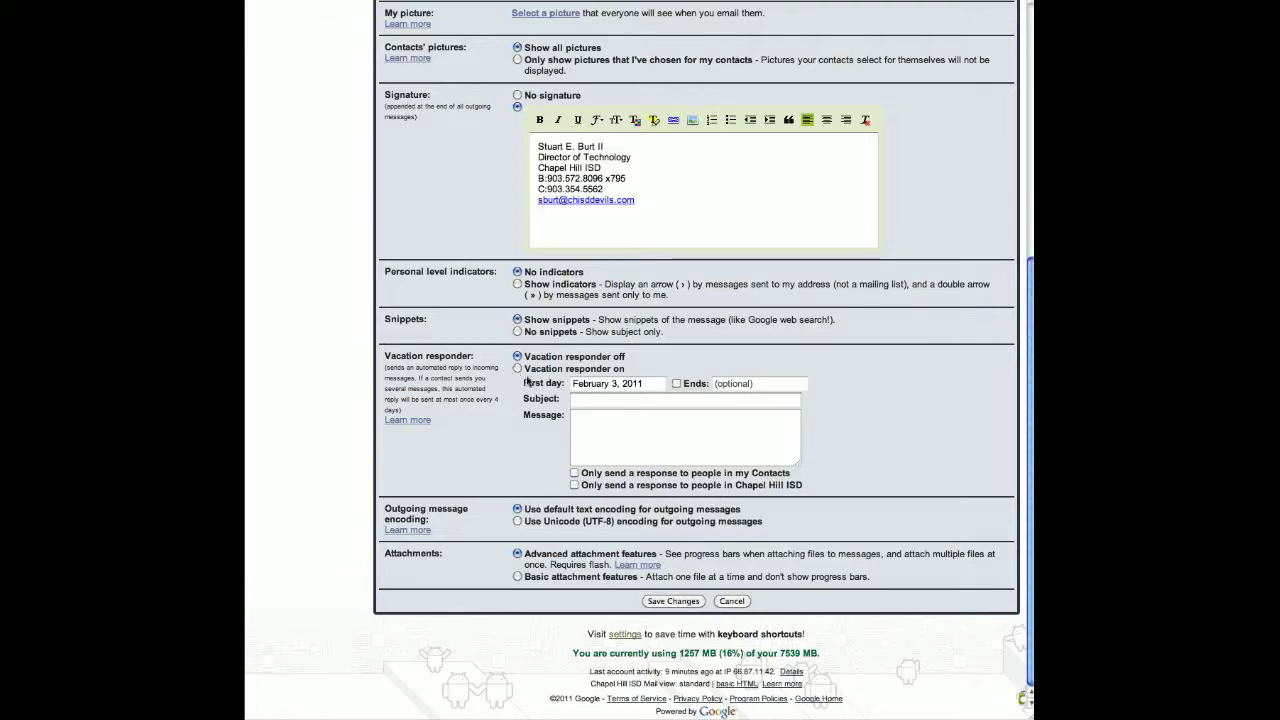
pyautogui.click(518, 369)
pyautogui.click(676, 383)
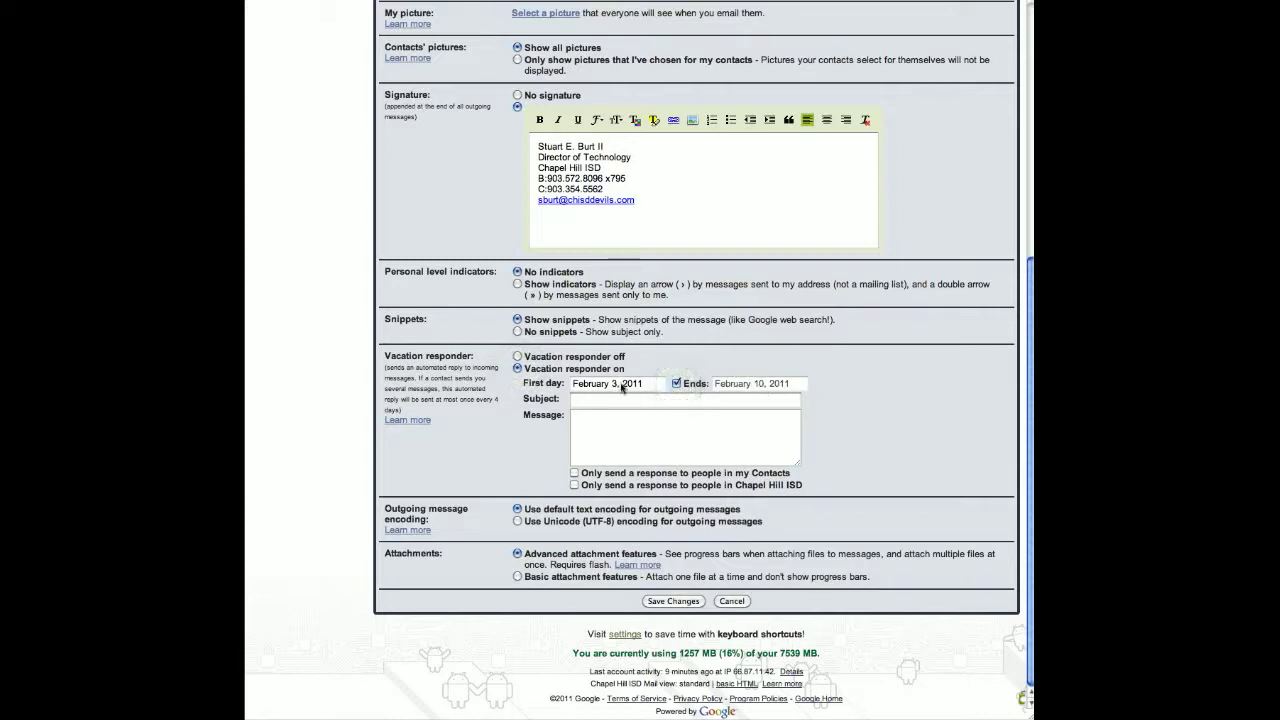
pyautogui.click(517, 356)
# - Show the Labels settings and look over the system and personal labels
pyautogui.scroll(5, 880, 420)
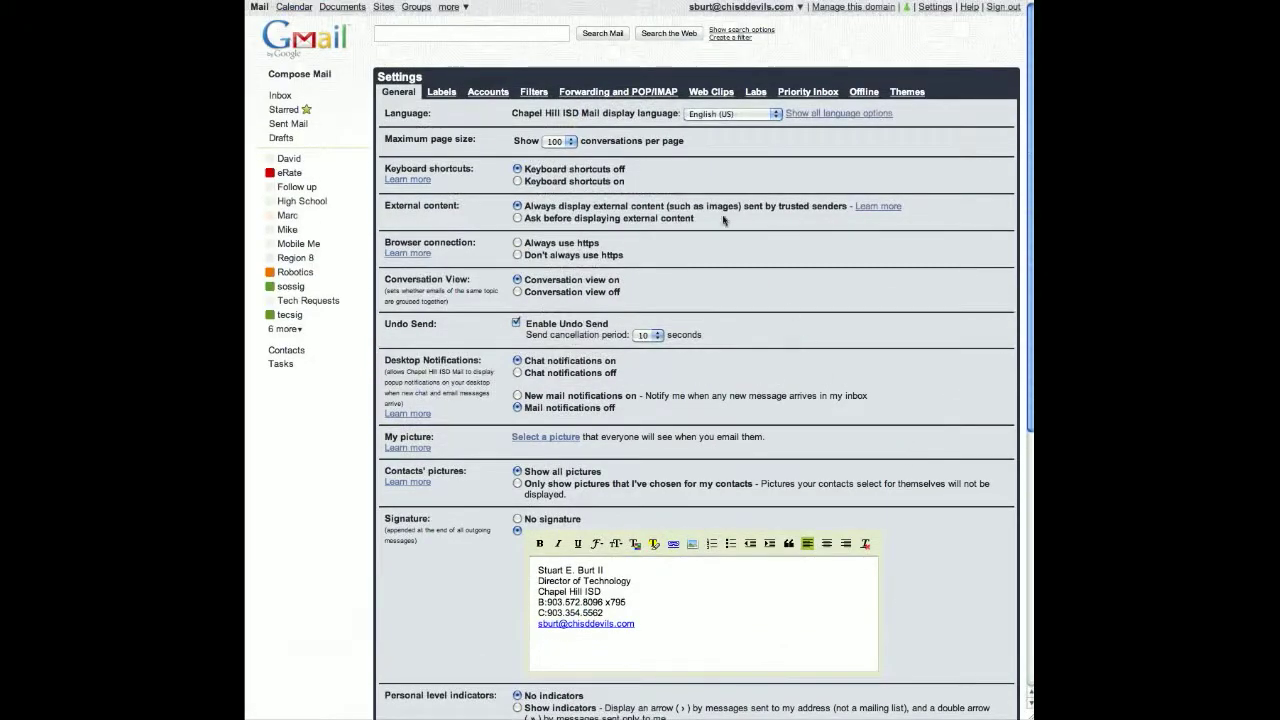
pyautogui.click(437, 93)
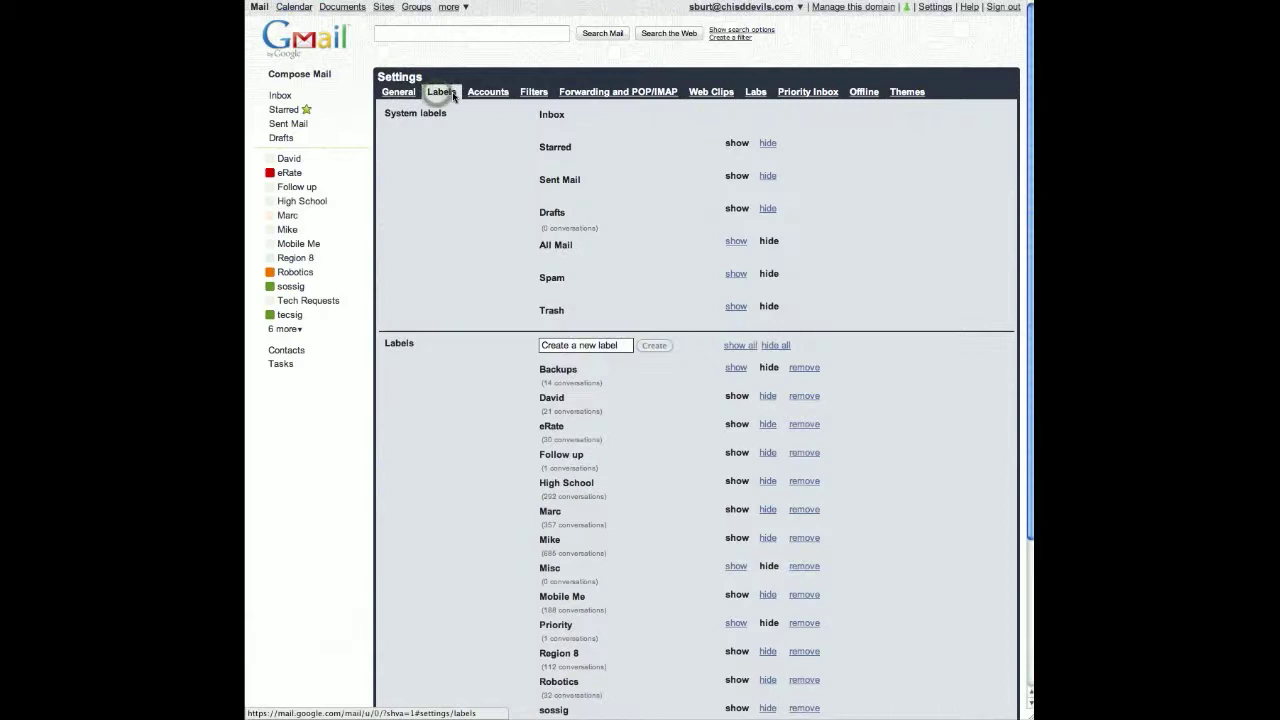
pyautogui.scroll(-3, 515, 162)
pyautogui.scroll(3, 515, 162)
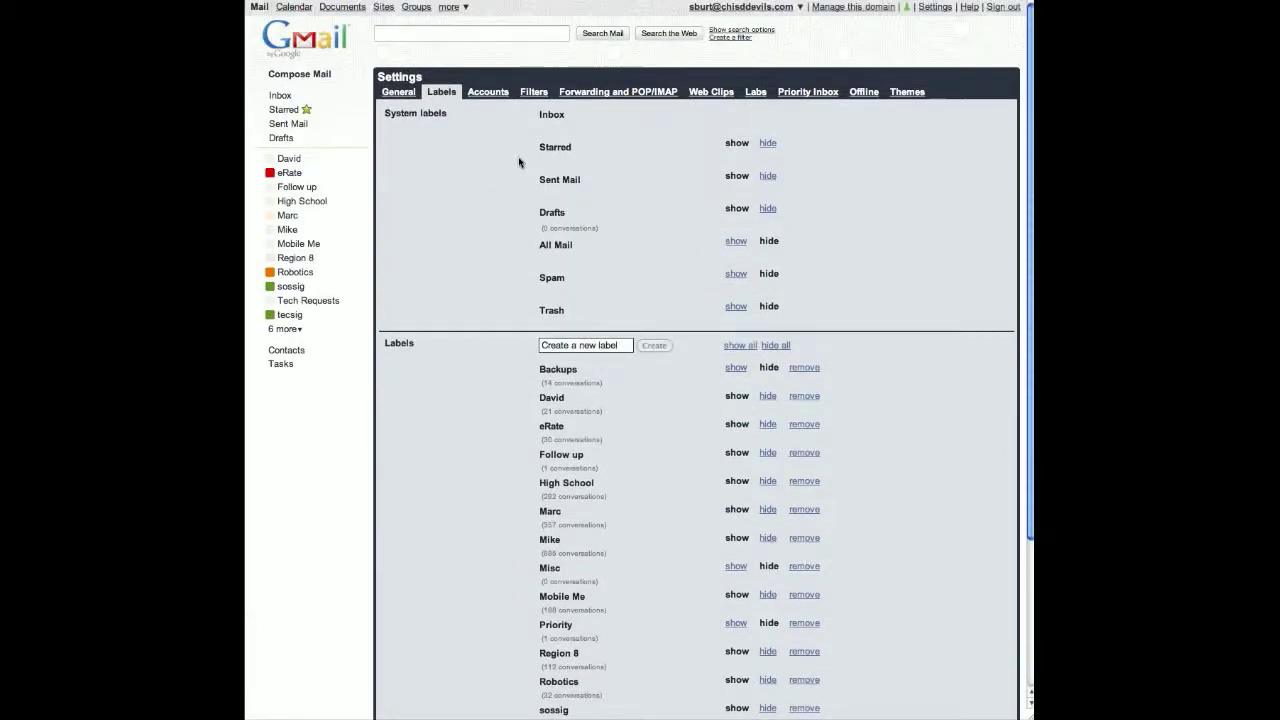
pyautogui.scroll(-3, 517, 162)
pyautogui.scroll(3, 519, 162)
# - In Accounts, open the sent-mail name editor, cancel without changes, then show the Filters list
pyautogui.click(488, 96)
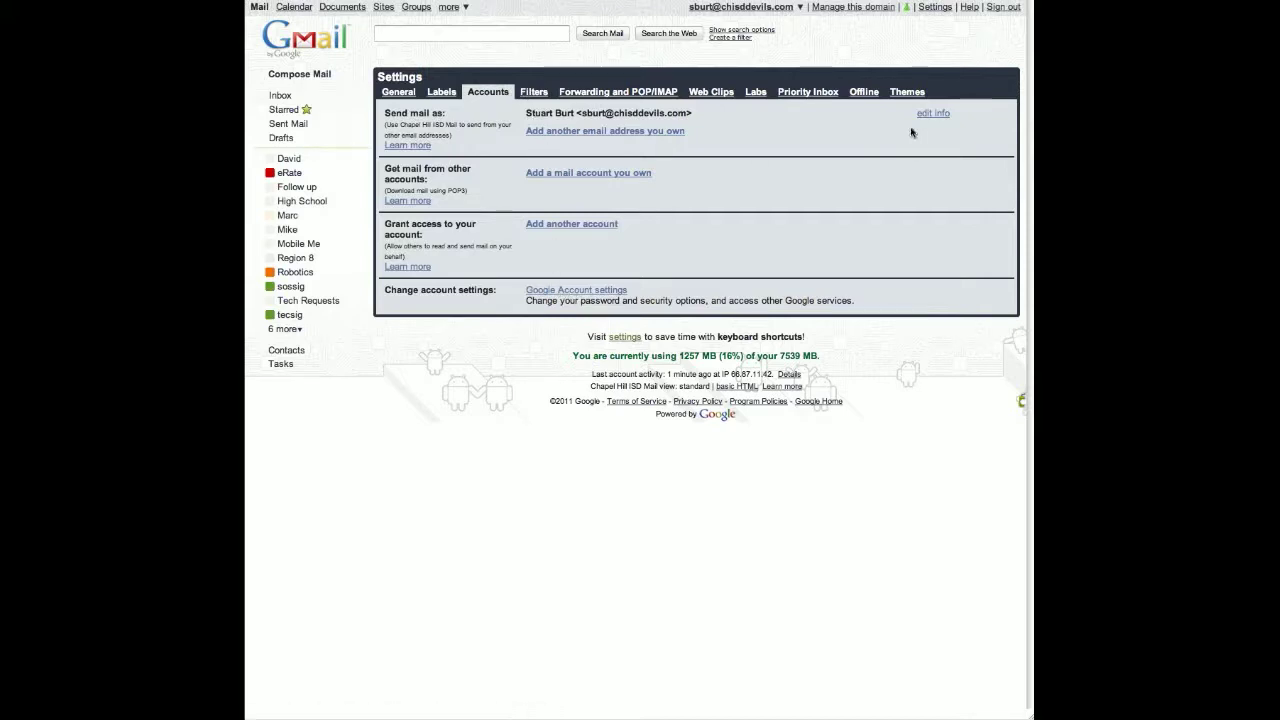
pyautogui.click(932, 114)
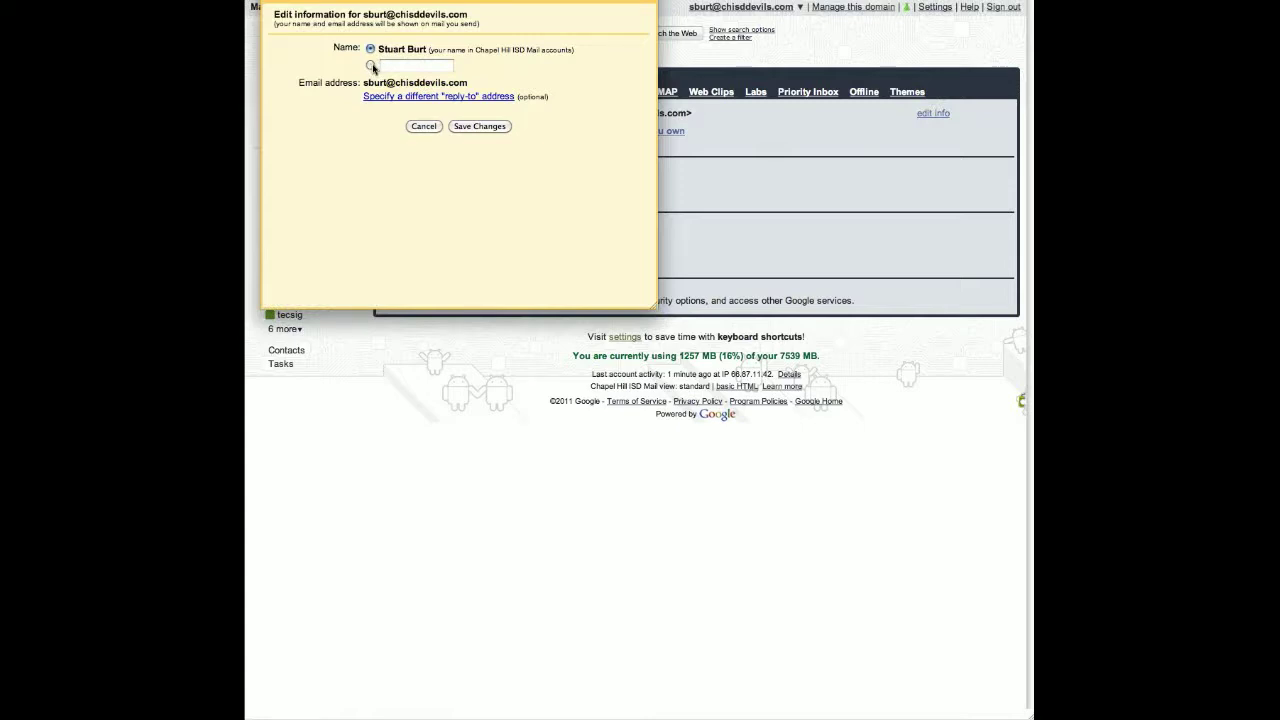
pyautogui.click(424, 126)
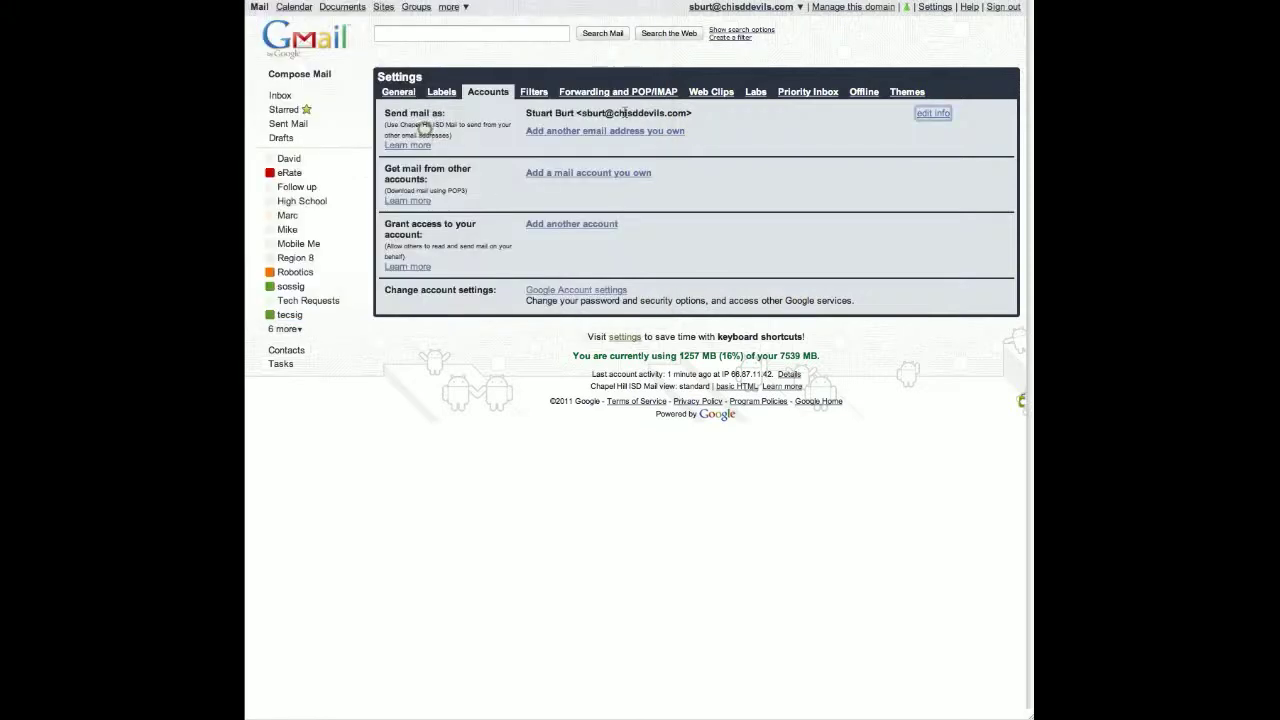
pyautogui.click(533, 92)
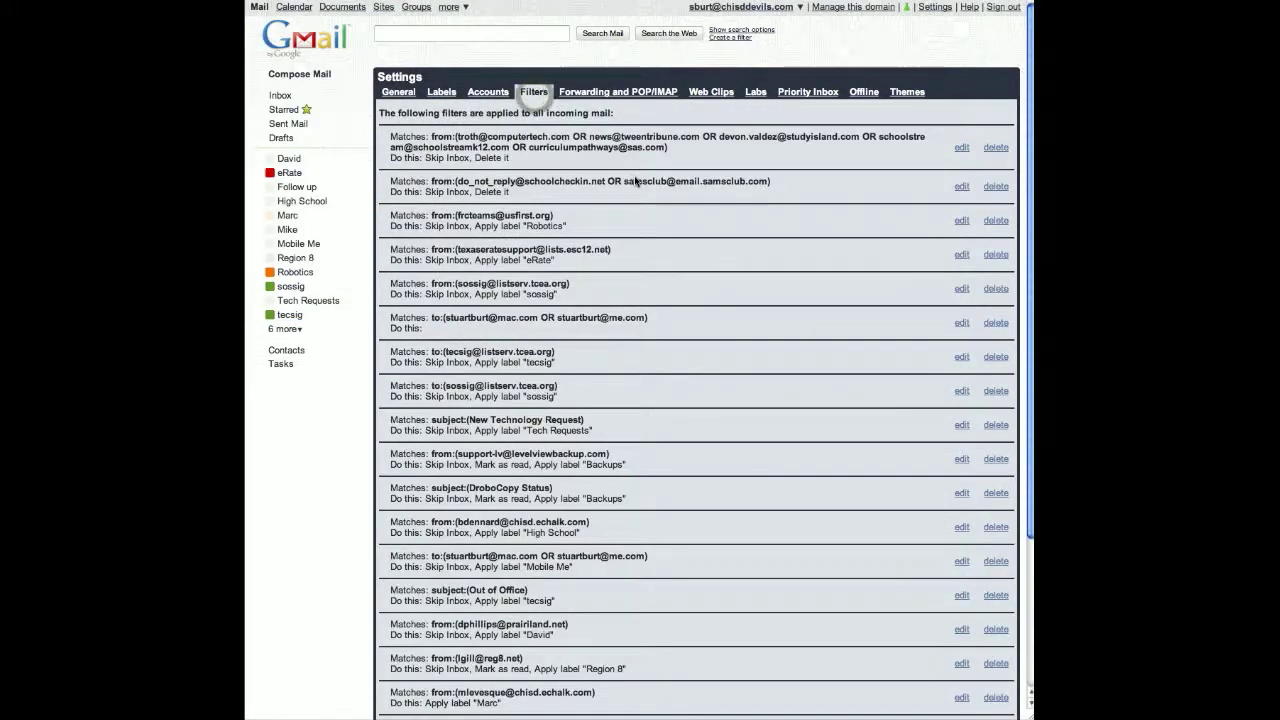
# - Scroll through the filters list, then show the Forwarding and POP/IMAP settings
pyautogui.scroll(-5, 650, 295)
pyautogui.scroll(5, 650, 320)
pyautogui.scroll(1, 651, 320)
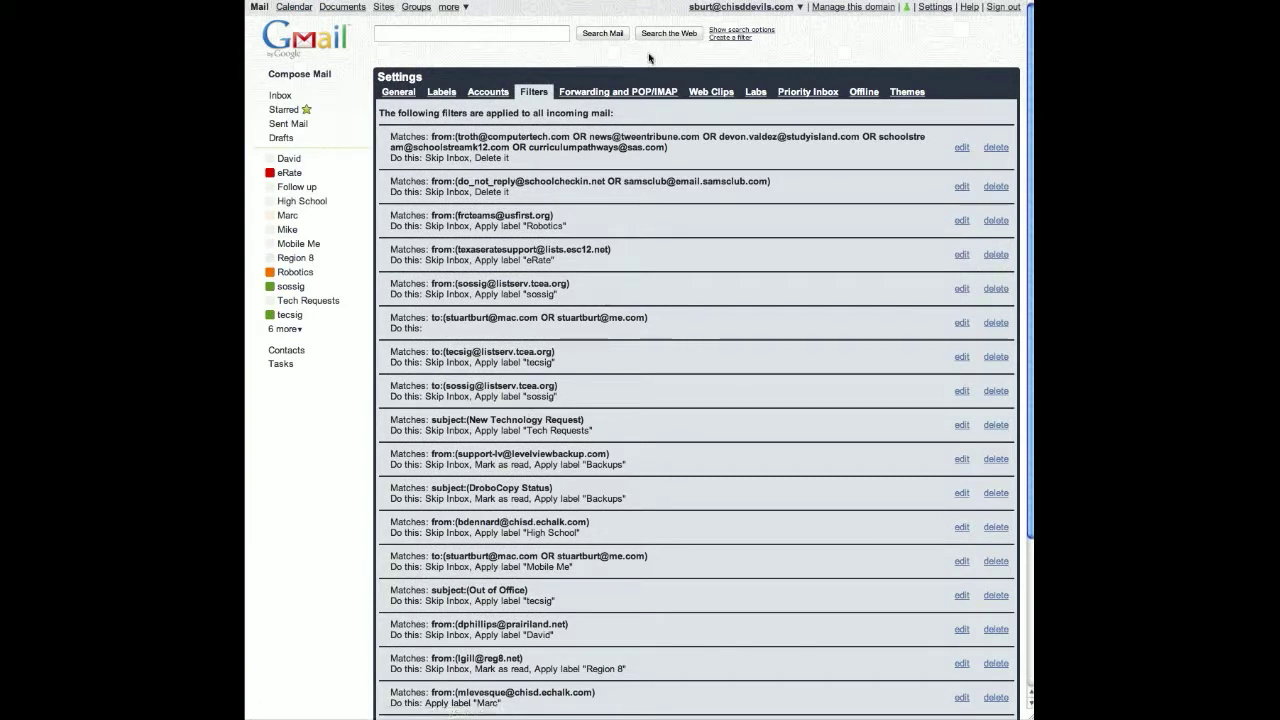
pyautogui.click(632, 92)
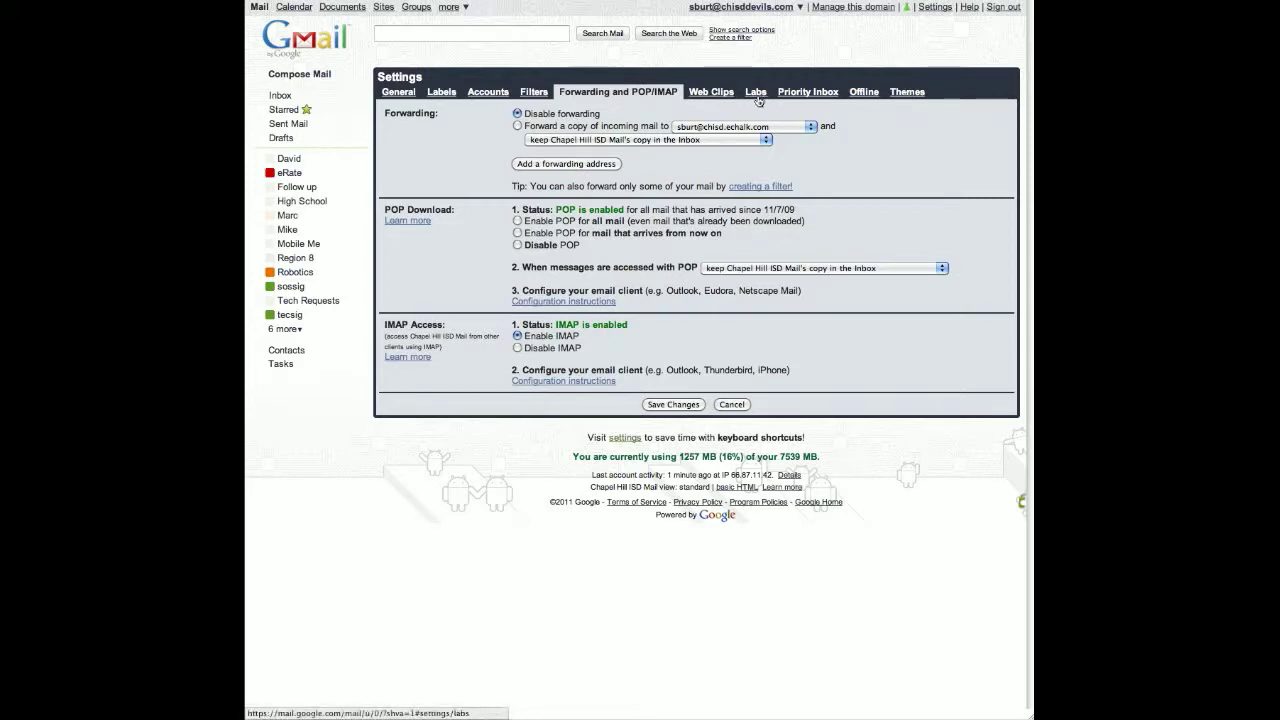
# - Show the Labs settings and scroll through the enabled and available labs, then back to the top
pyautogui.click(756, 92)
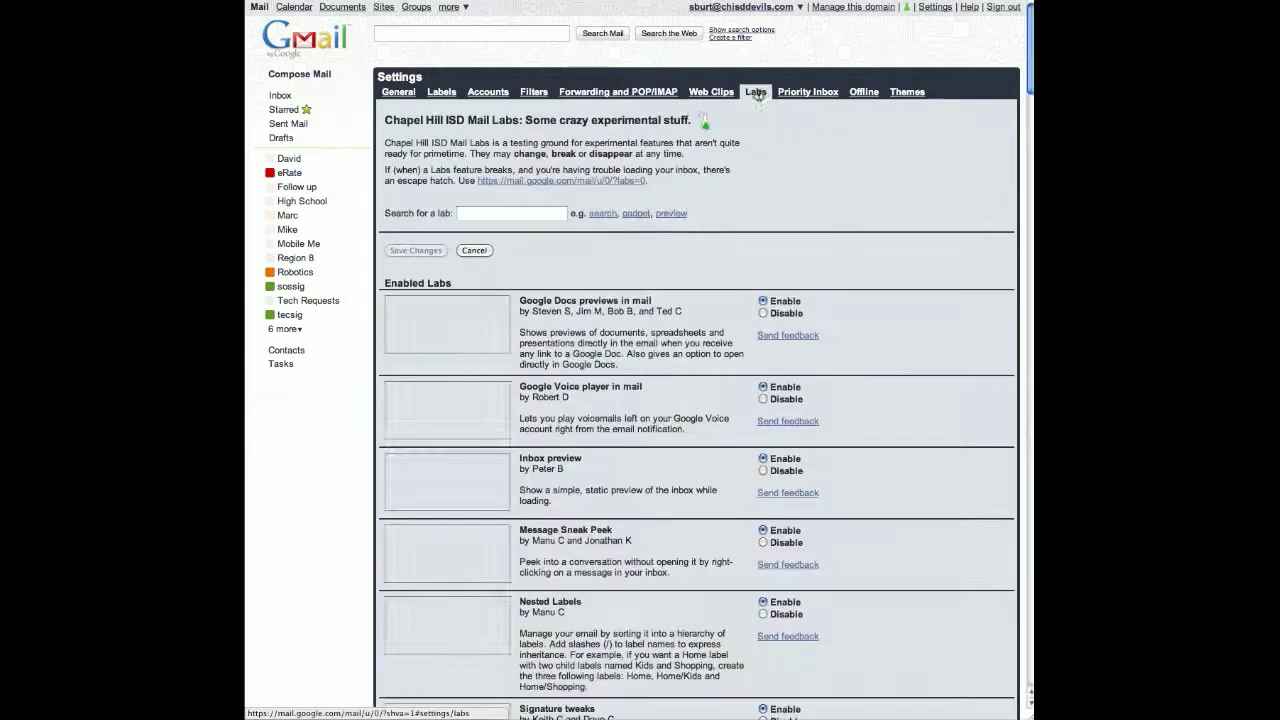
pyautogui.scroll(-10, 586, 269)
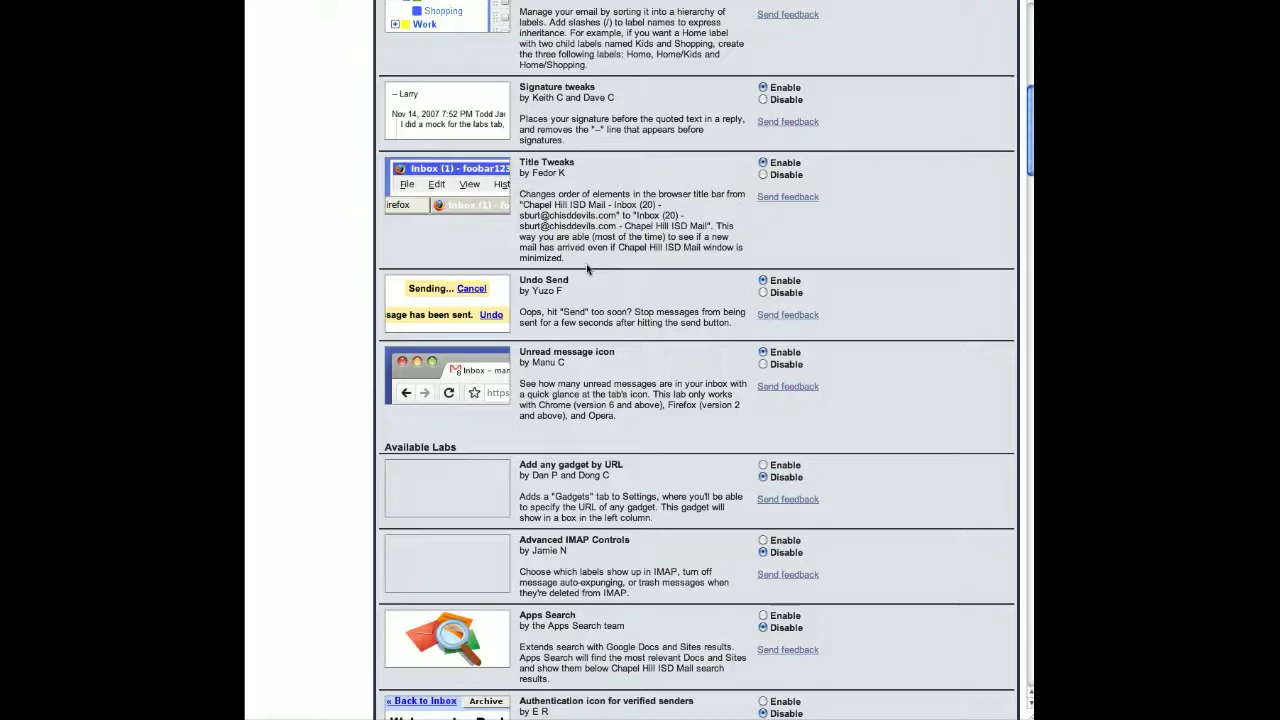
pyautogui.scroll(-5, 586, 265)
pyautogui.scroll(-8, 587, 268)
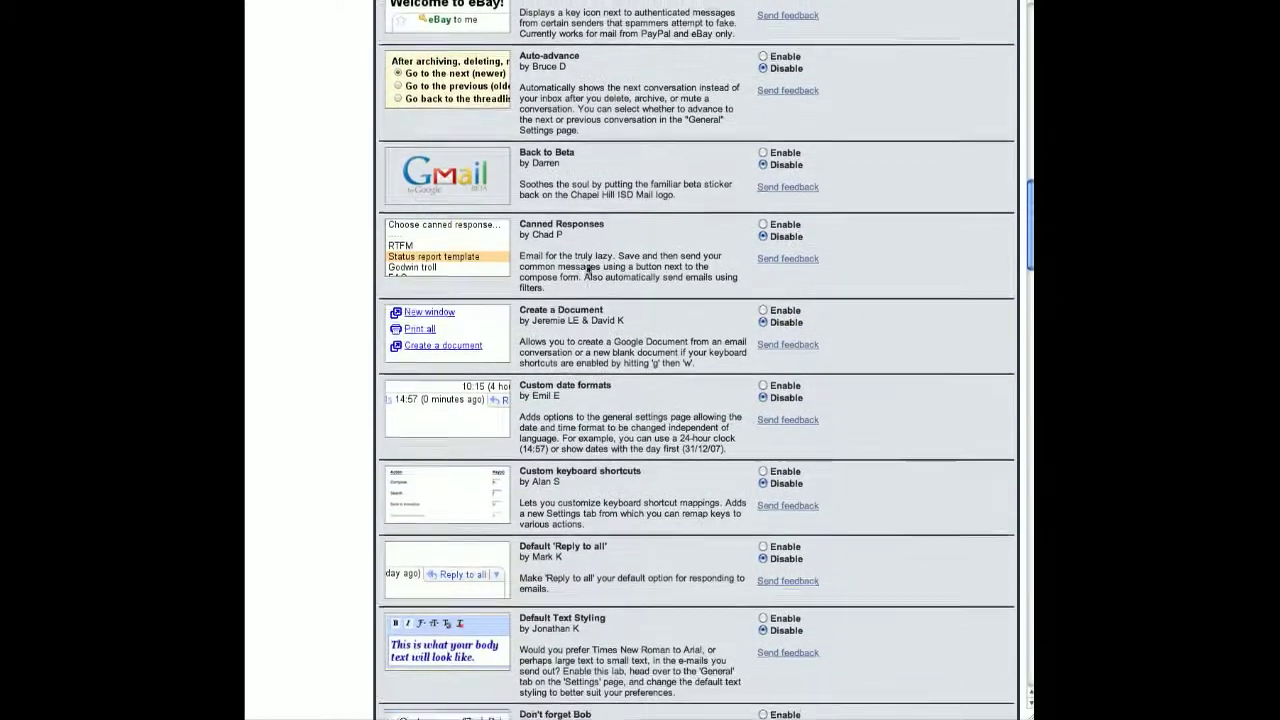
pyautogui.scroll(-2, 587, 268)
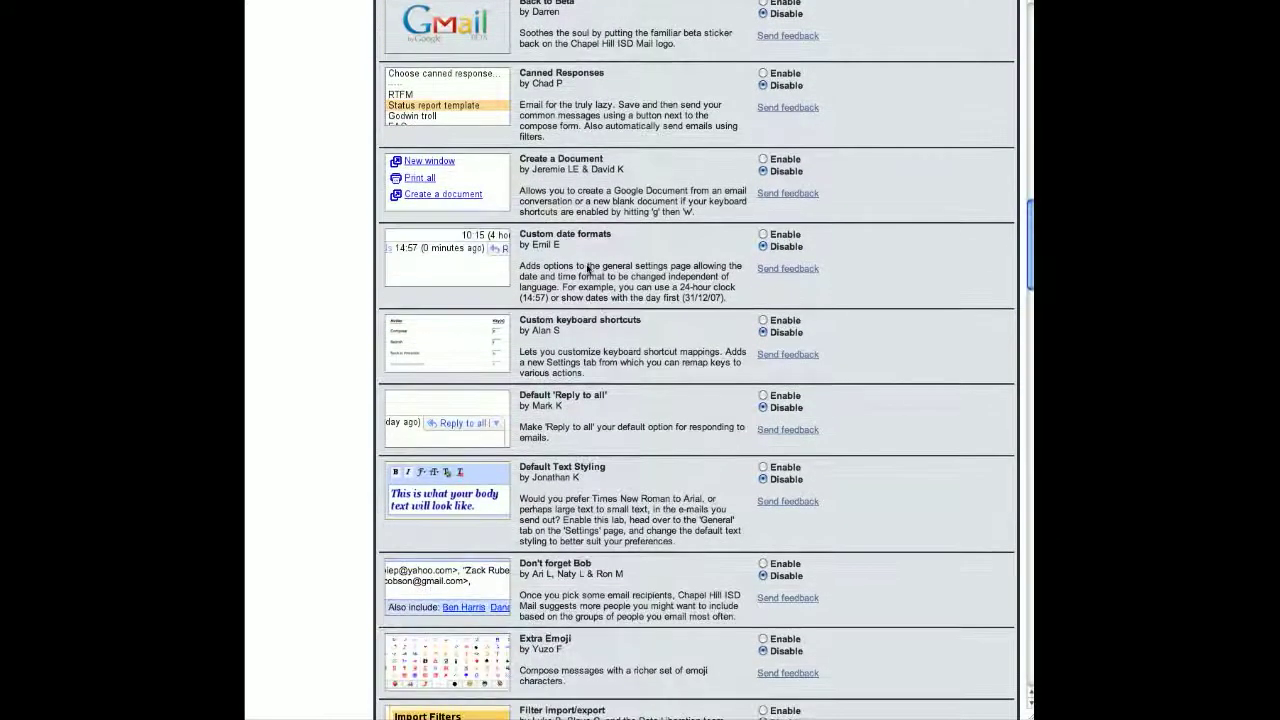
pyautogui.scroll(-4, 587, 268)
pyautogui.scroll(-9, 587, 268)
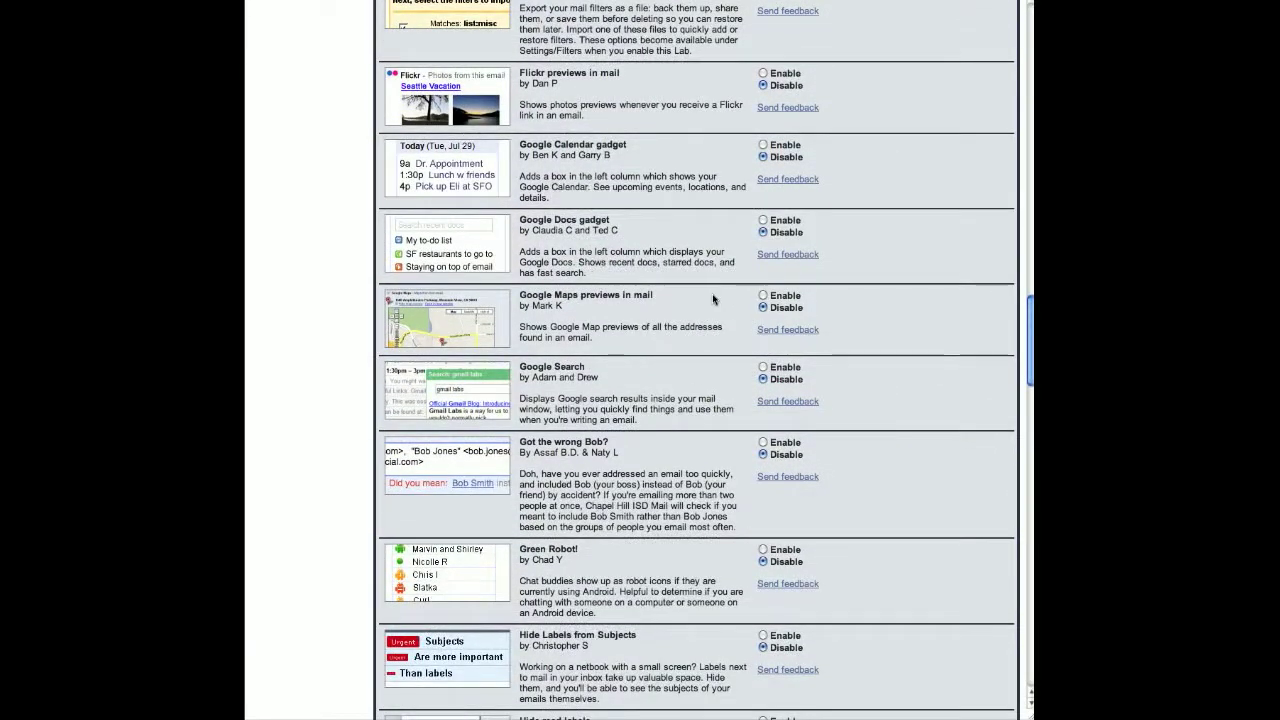
pyautogui.scroll(-8, 713, 298)
pyautogui.scroll(-5, 710, 297)
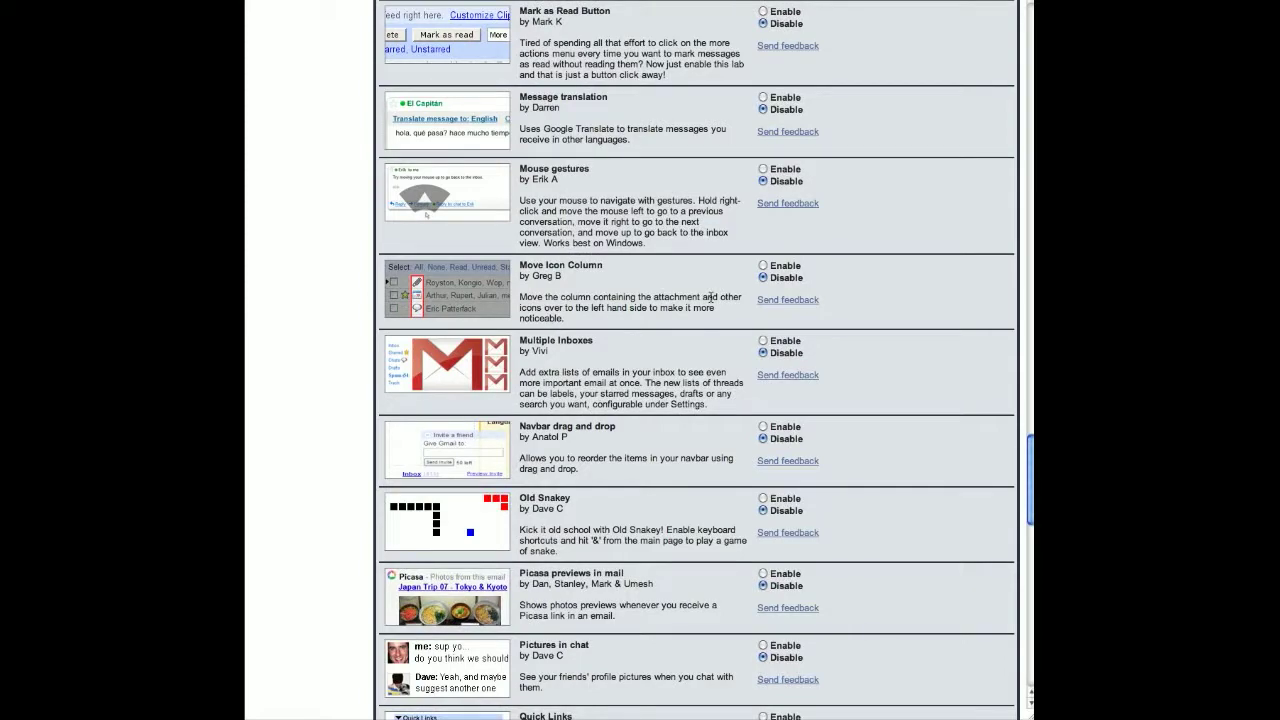
pyautogui.scroll(18, 710, 307)
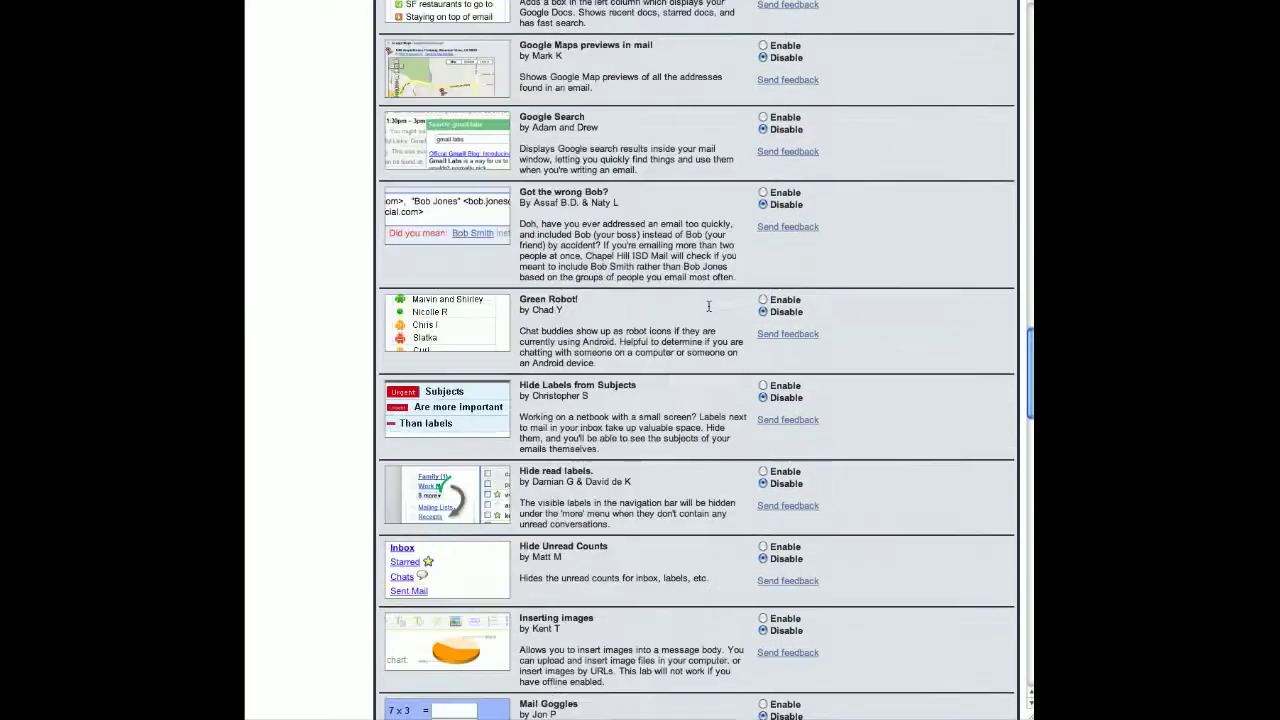
pyautogui.scroll(13, 708, 306)
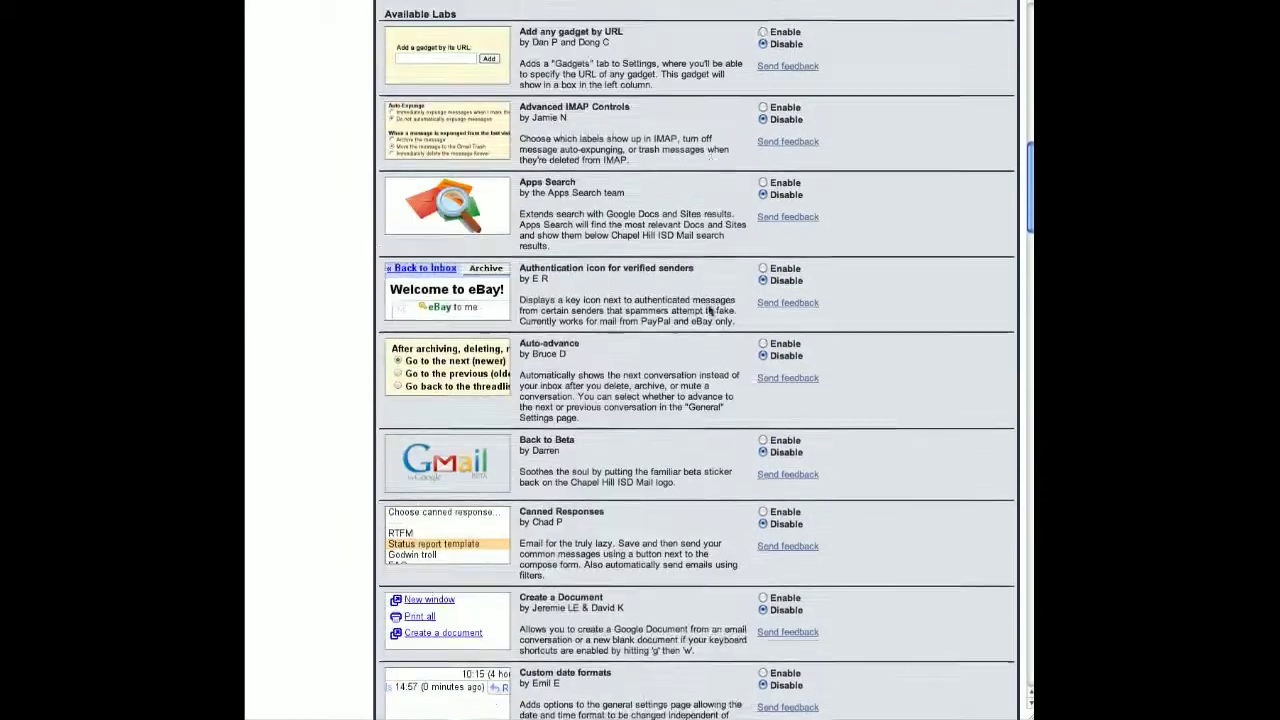
pyautogui.scroll(4, 711, 309)
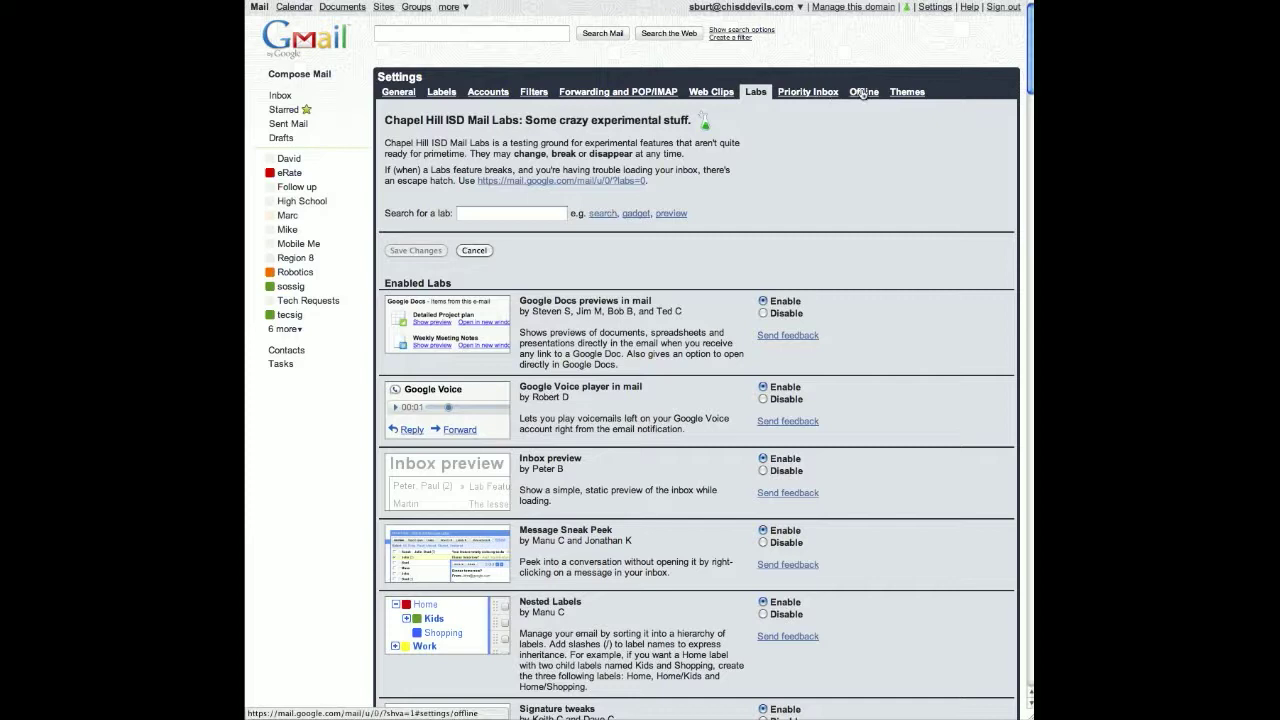
# - Preview the Marker, Android and Planets themes, settle on Android, and head back to the inbox
pyautogui.click(903, 92)
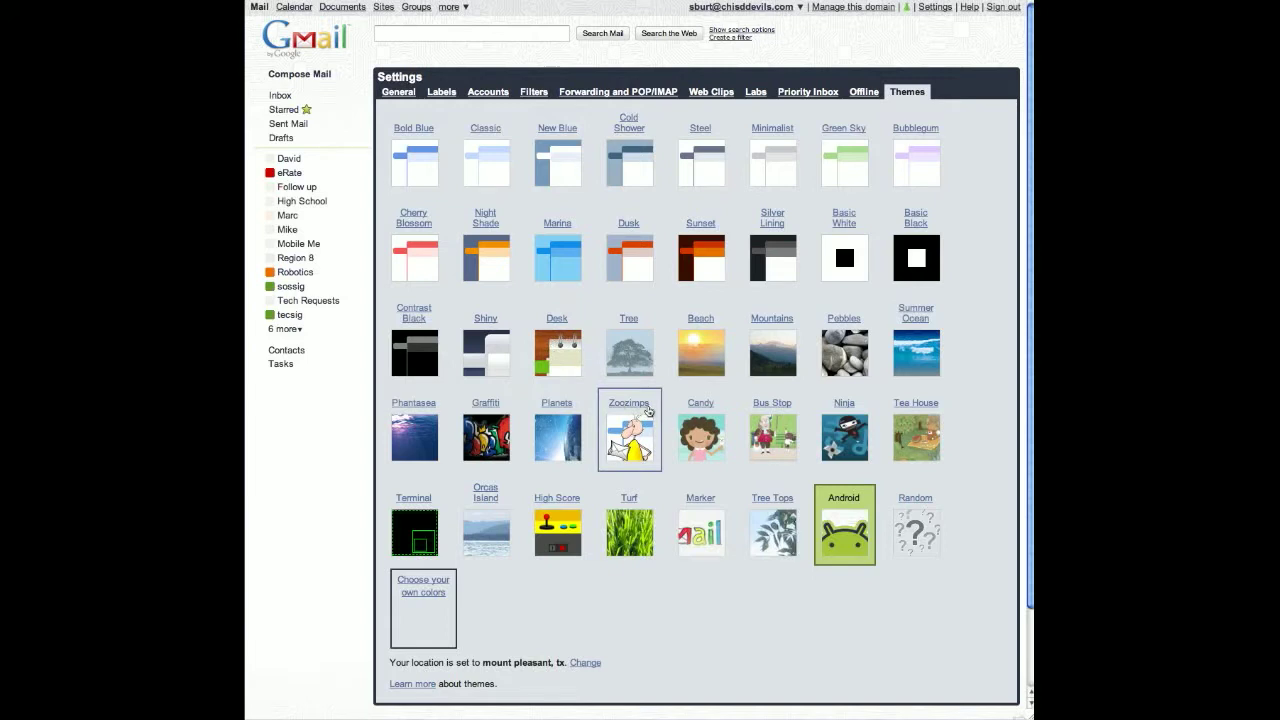
pyautogui.click(710, 501)
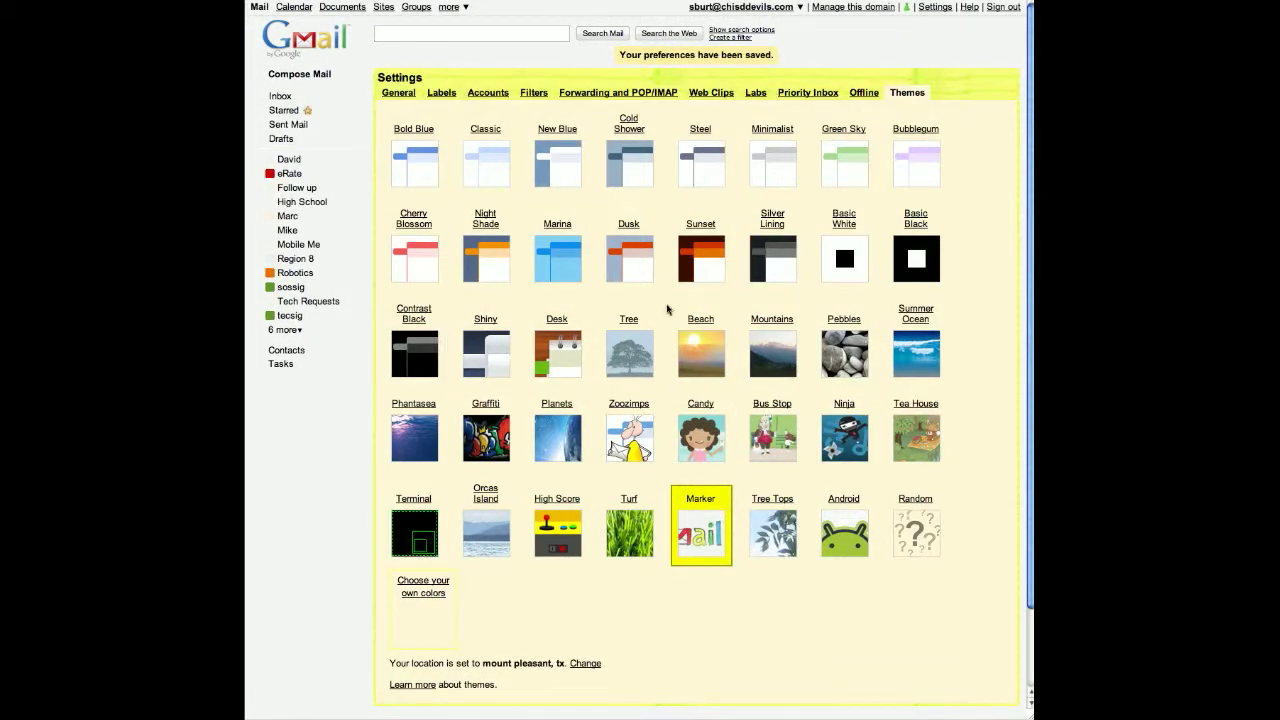
pyautogui.click(845, 505)
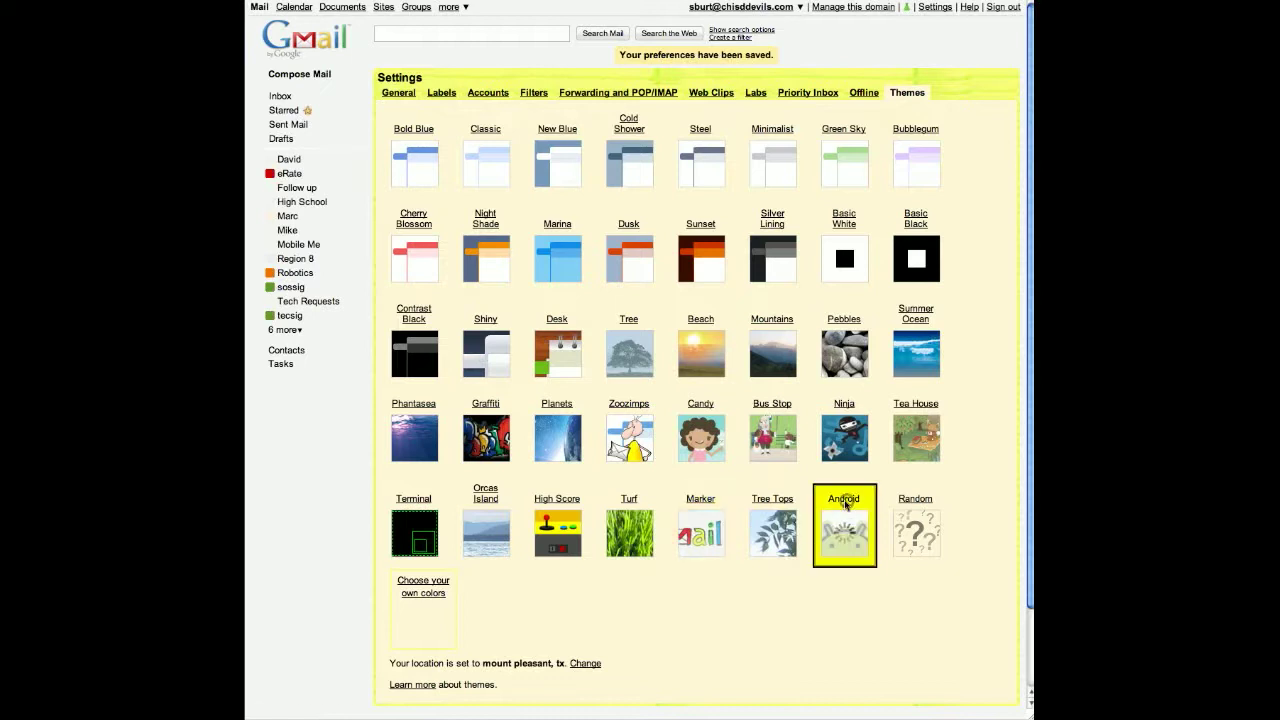
pyautogui.click(555, 411)
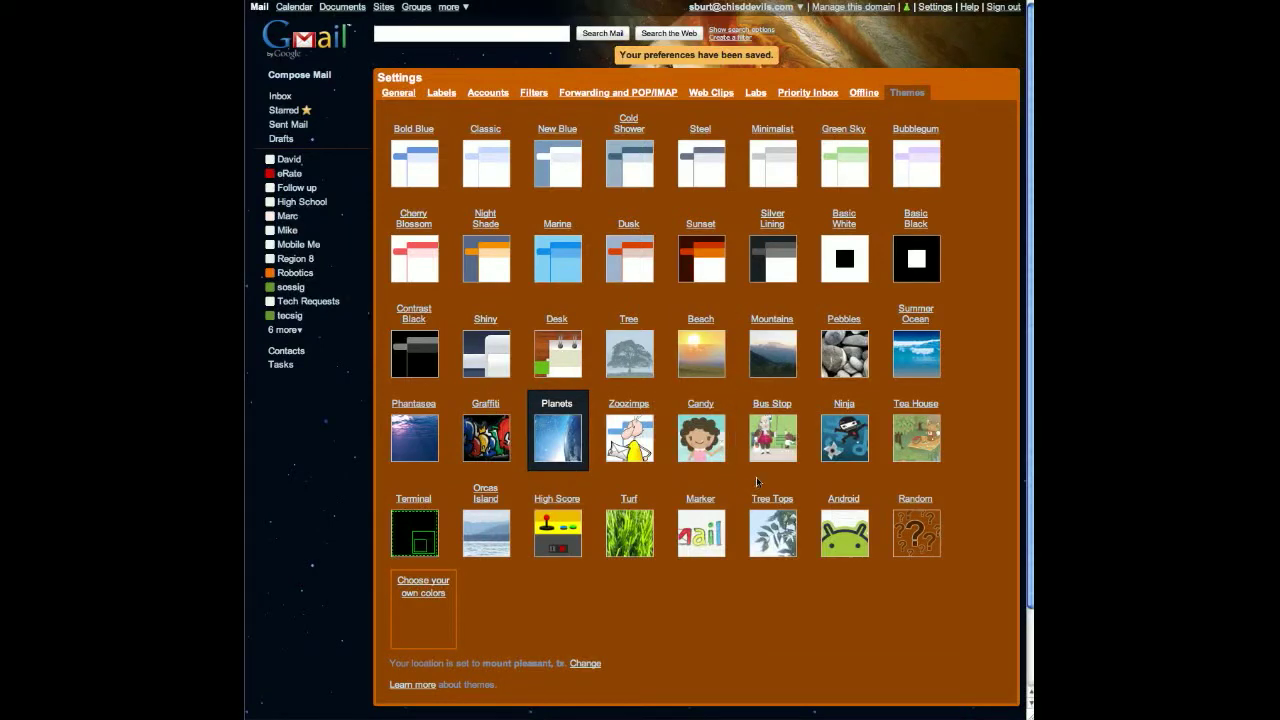
pyautogui.click(853, 496)
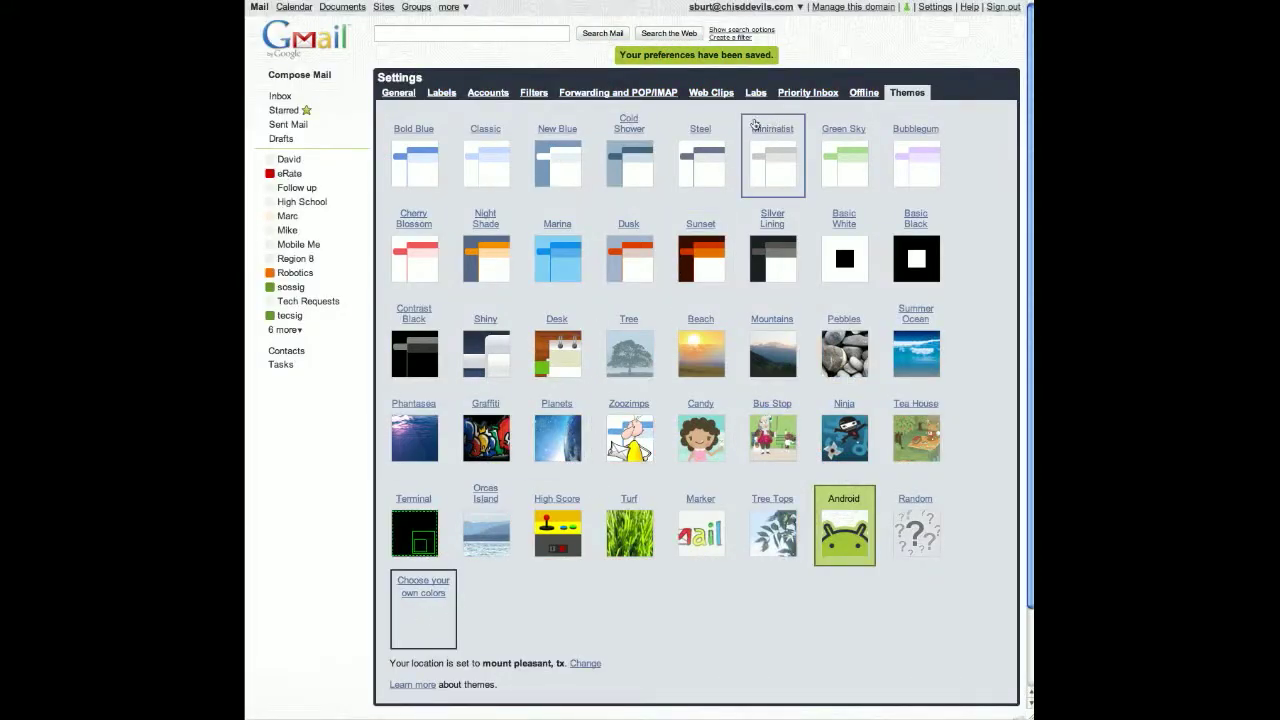
pyautogui.click(281, 96)
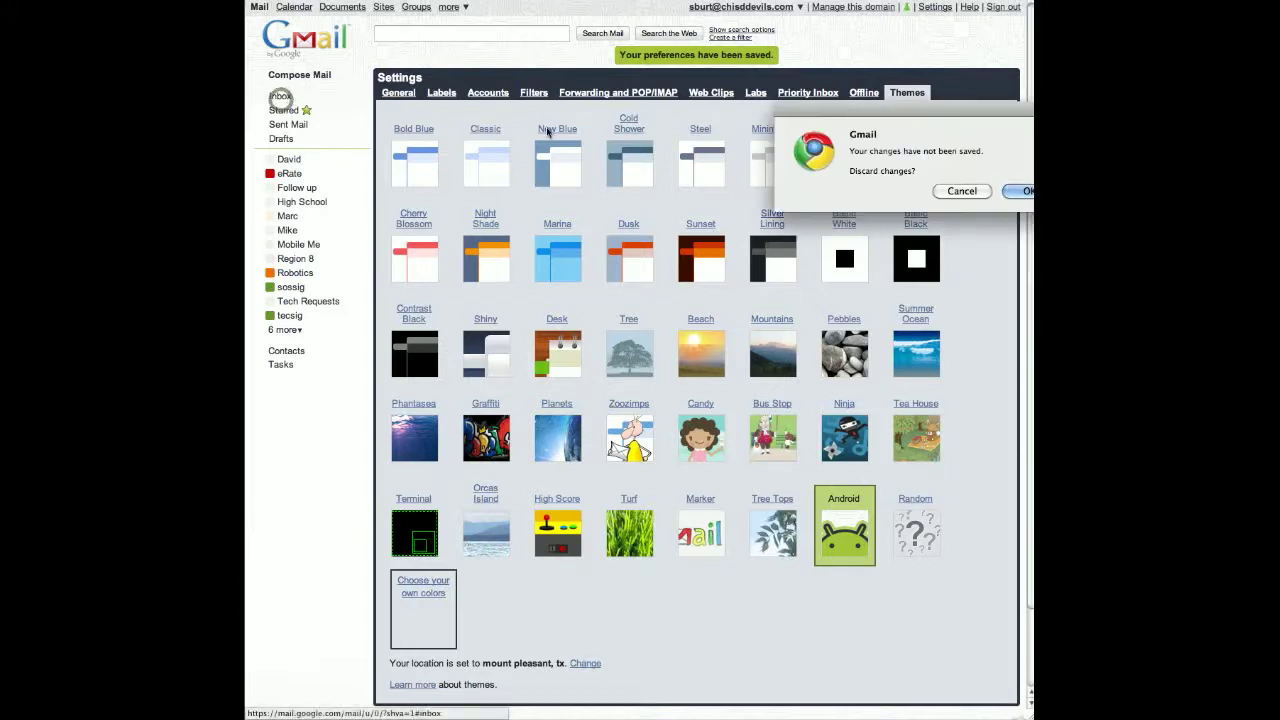
# - Discard the unsaved settings changes, go to the Chapel Hill ISD site, and sign in with the district username and password
pyautogui.click(1022, 191)
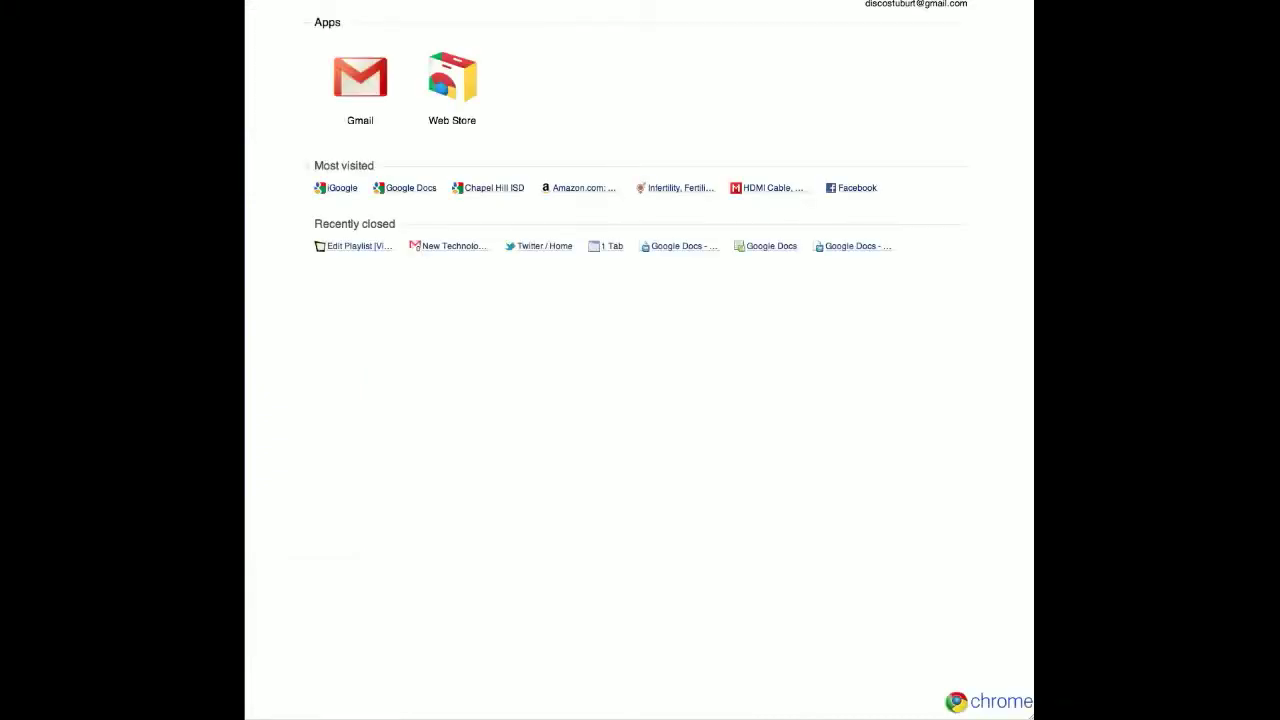
pyautogui.write('cha')
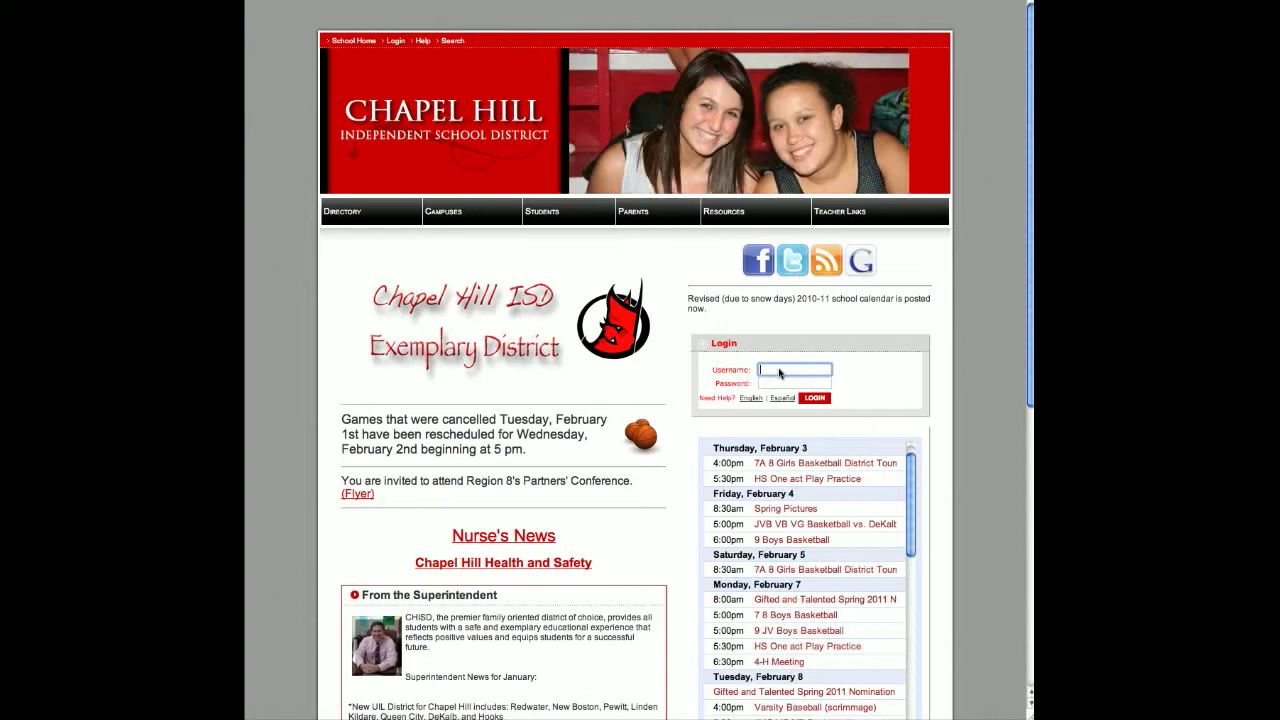
pyautogui.write('ur')
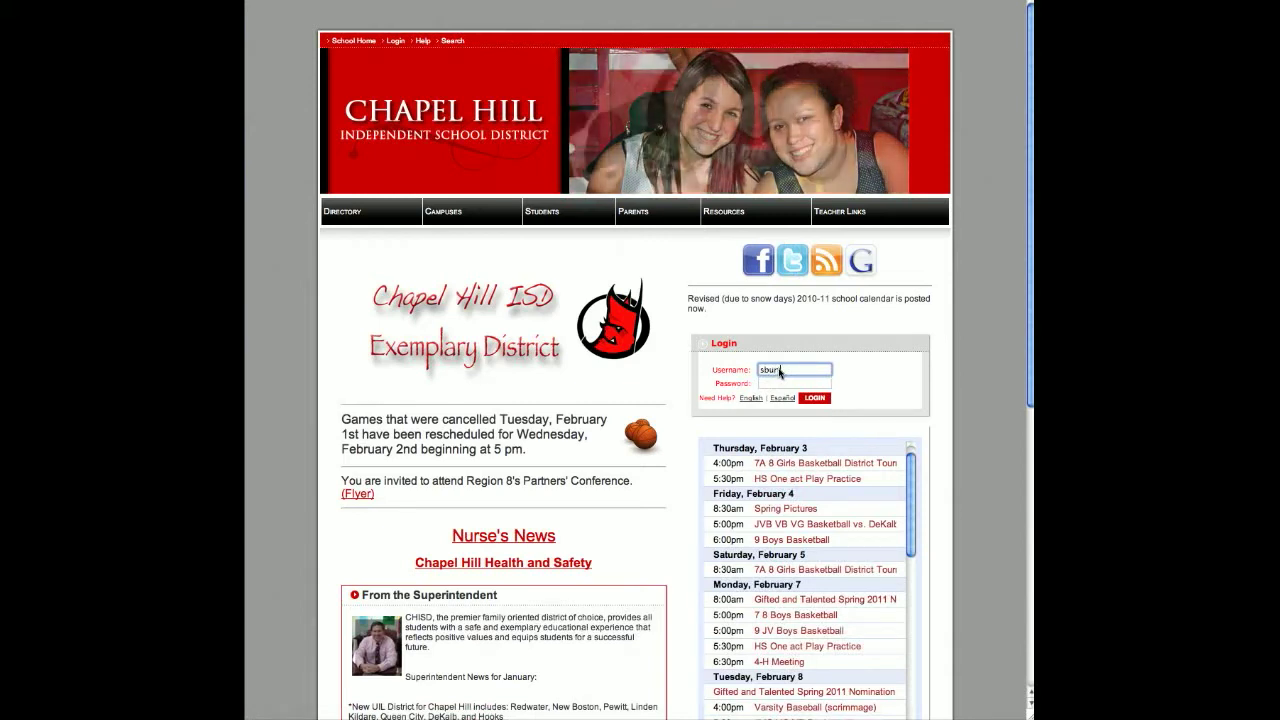
pyautogui.press('Tab')
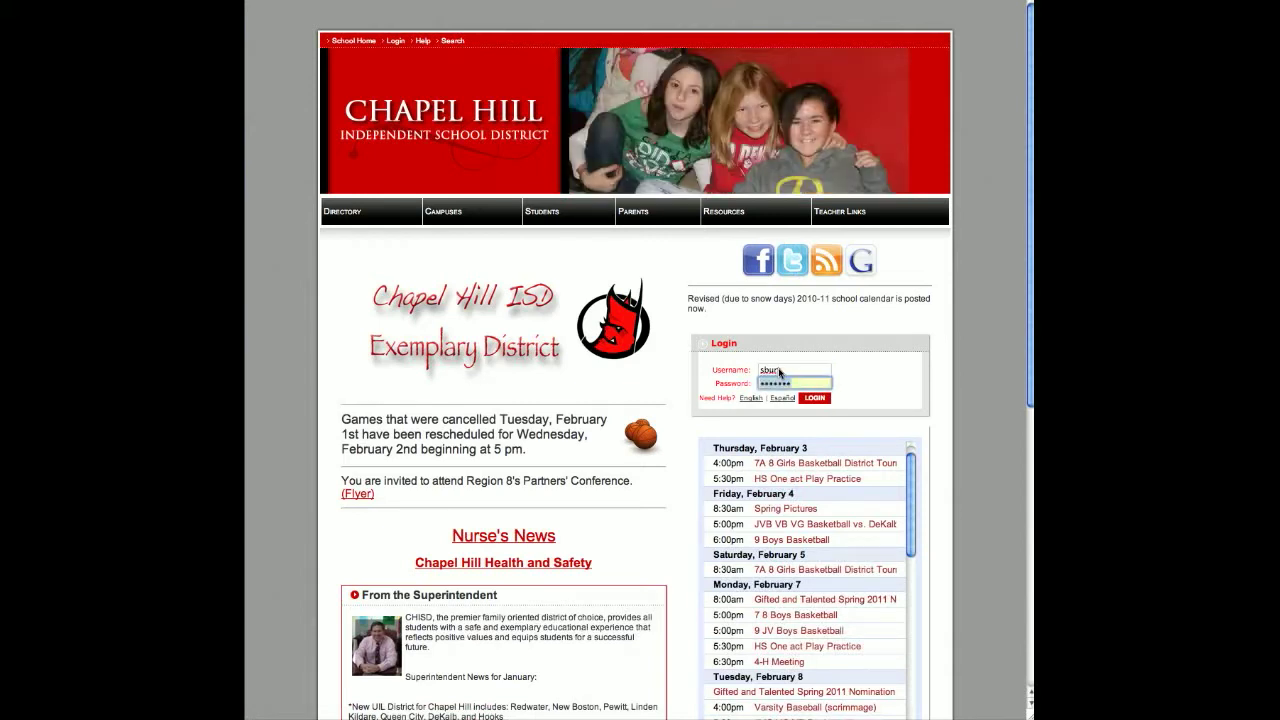
pyautogui.press('Return')
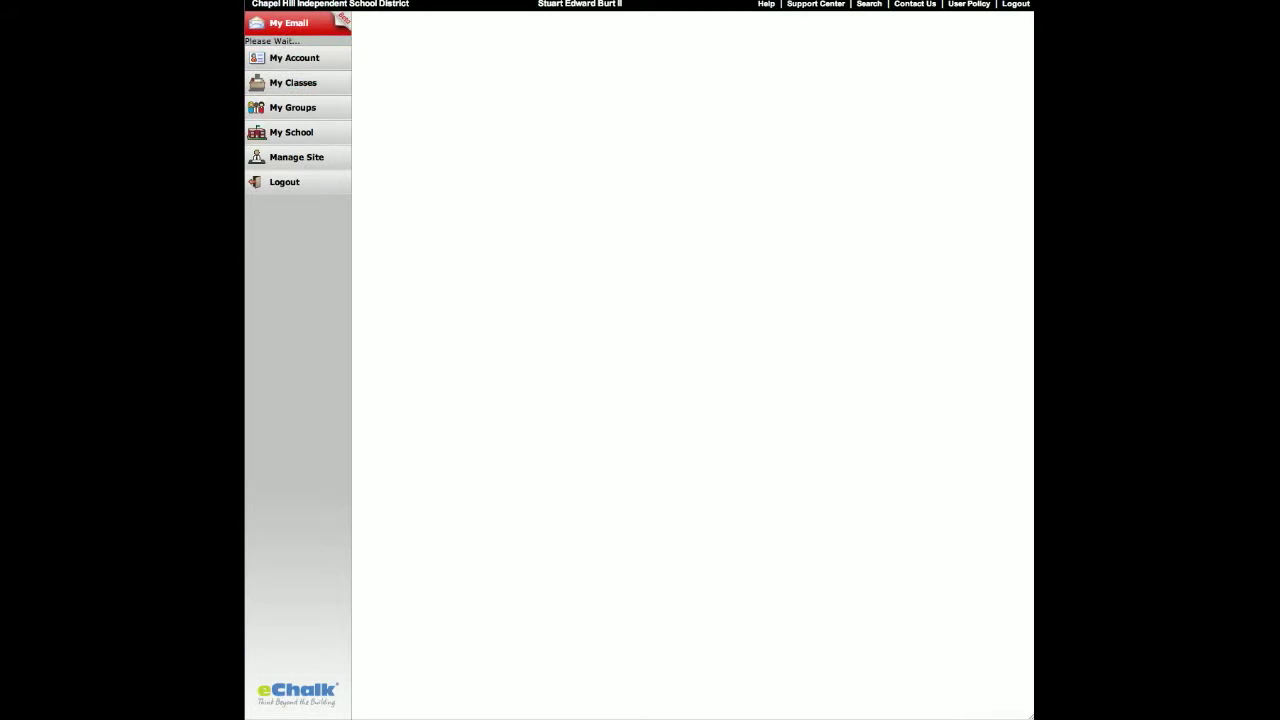
# - Open eChalk email Options, expand Forward / Reply, and cancel adding another forwarding address
pyautogui.click(284, 186)
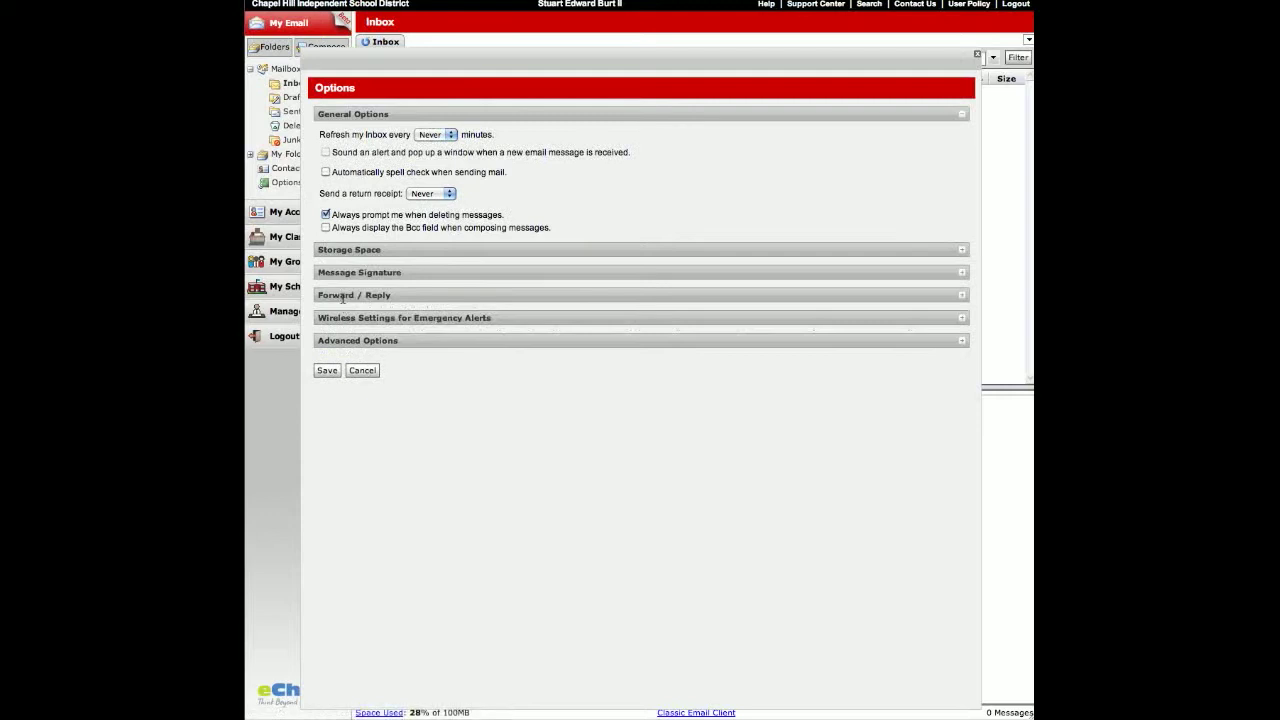
pyautogui.click(337, 296)
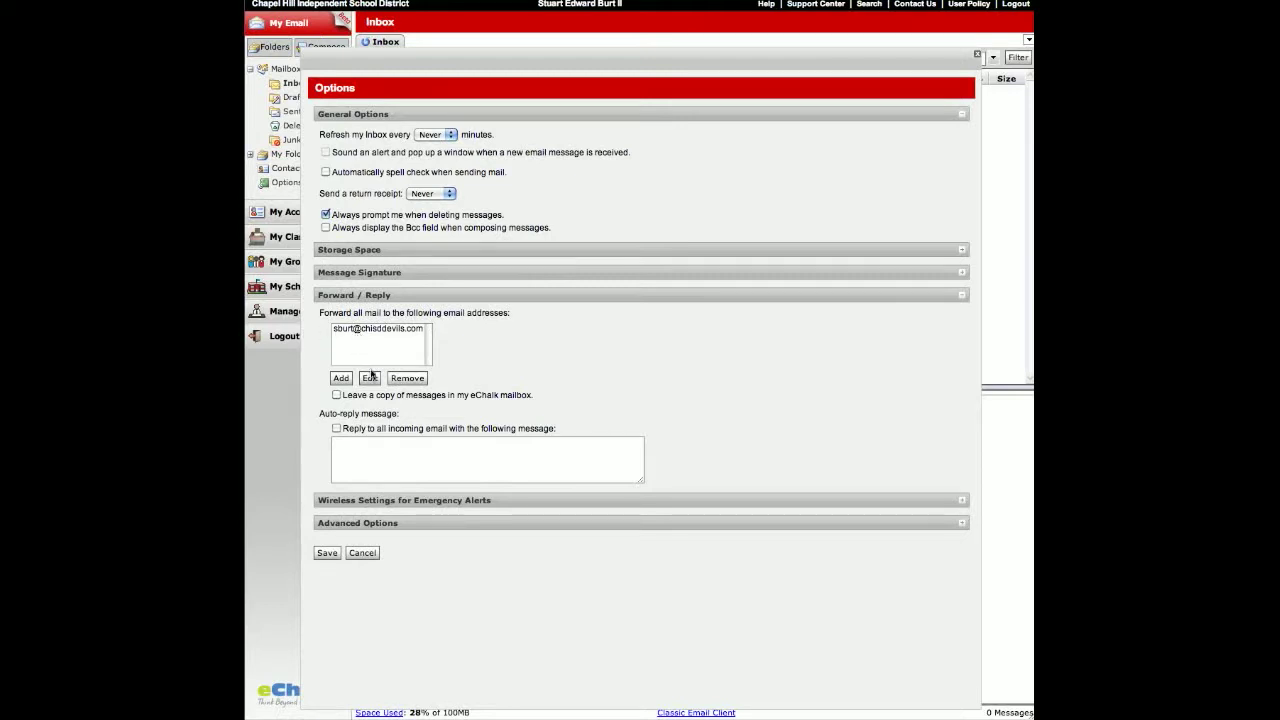
pyautogui.click(341, 378)
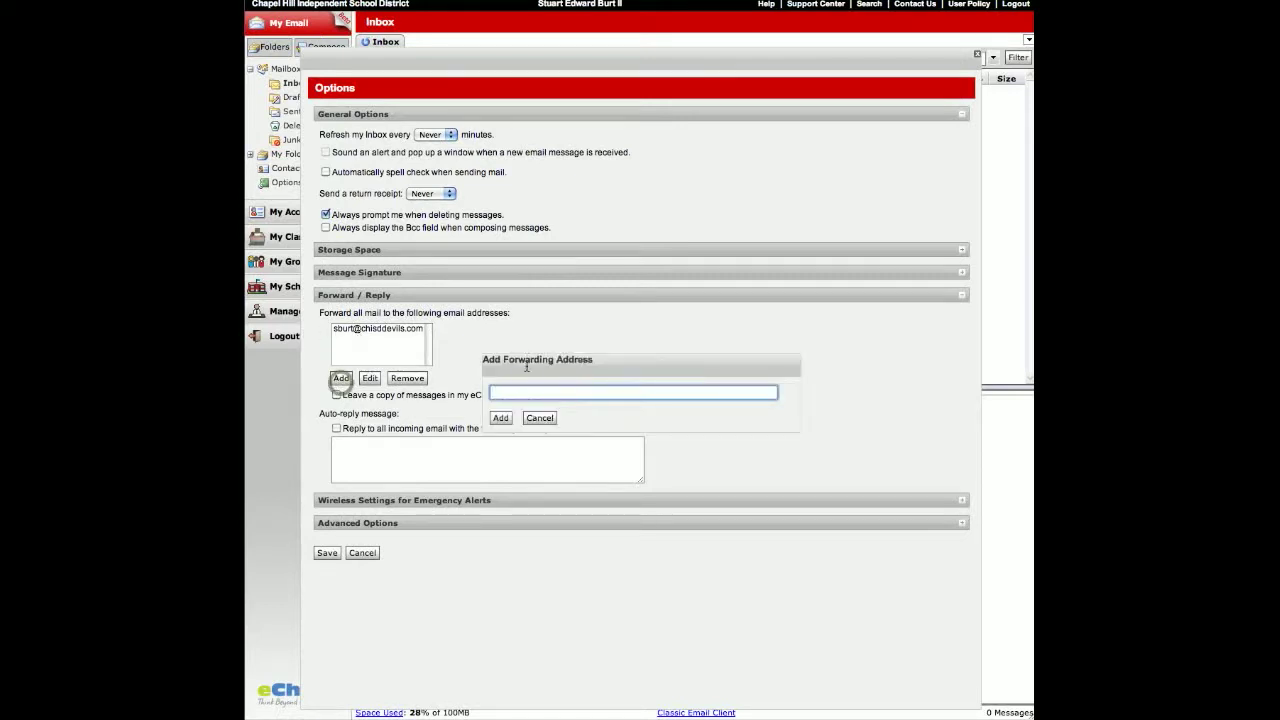
pyautogui.click(540, 418)
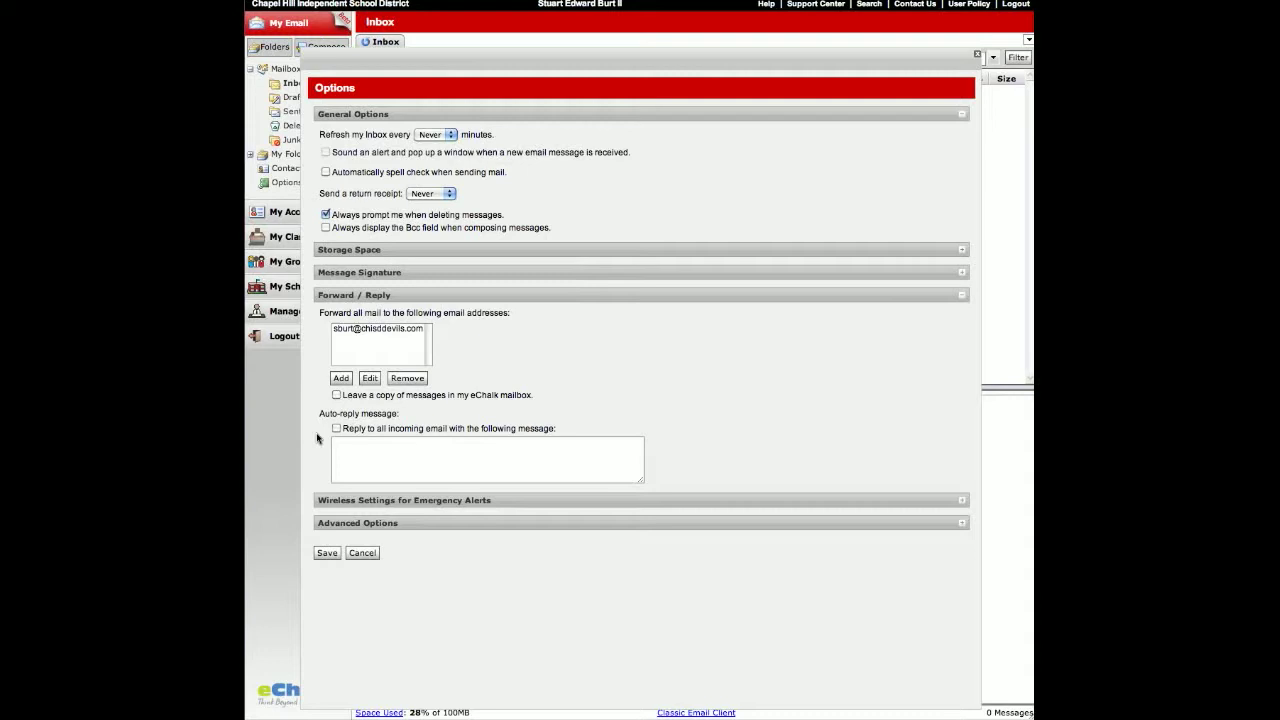
# - Turn on the auto-reply 'We are in the process of changing email', giving the new address, then close Options
pyautogui.click(336, 429)
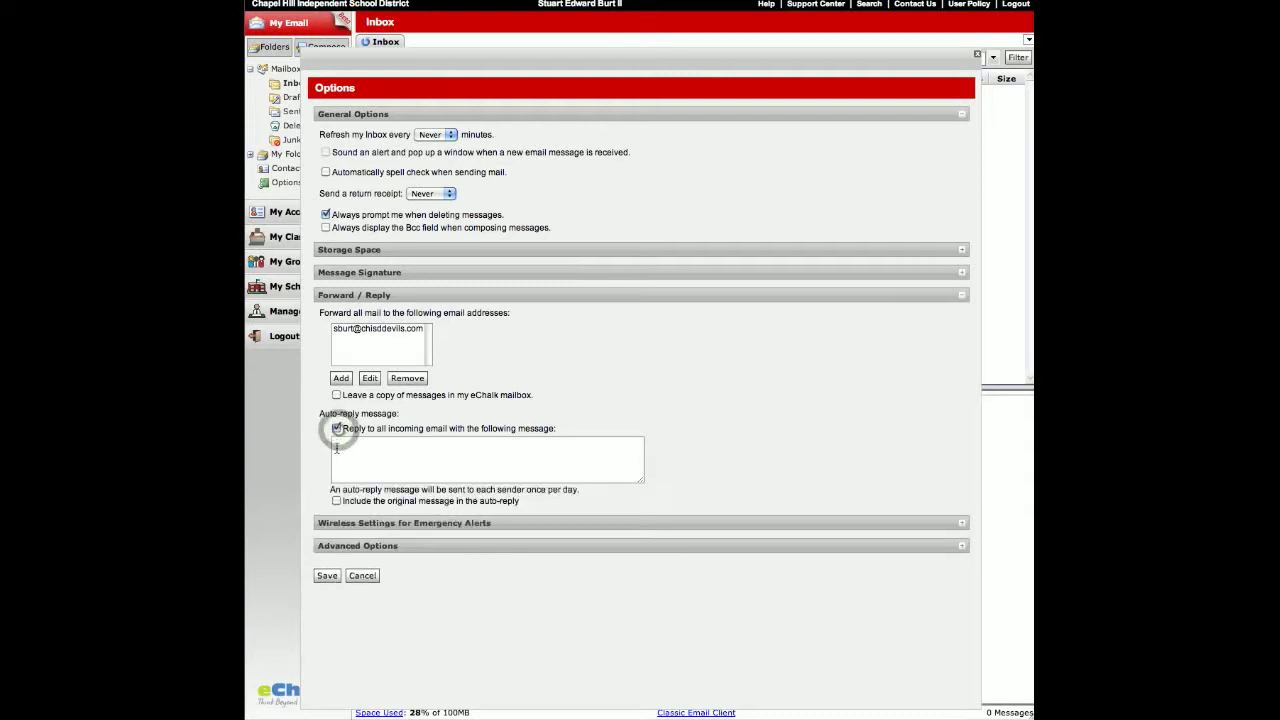
pyautogui.click(348, 448)
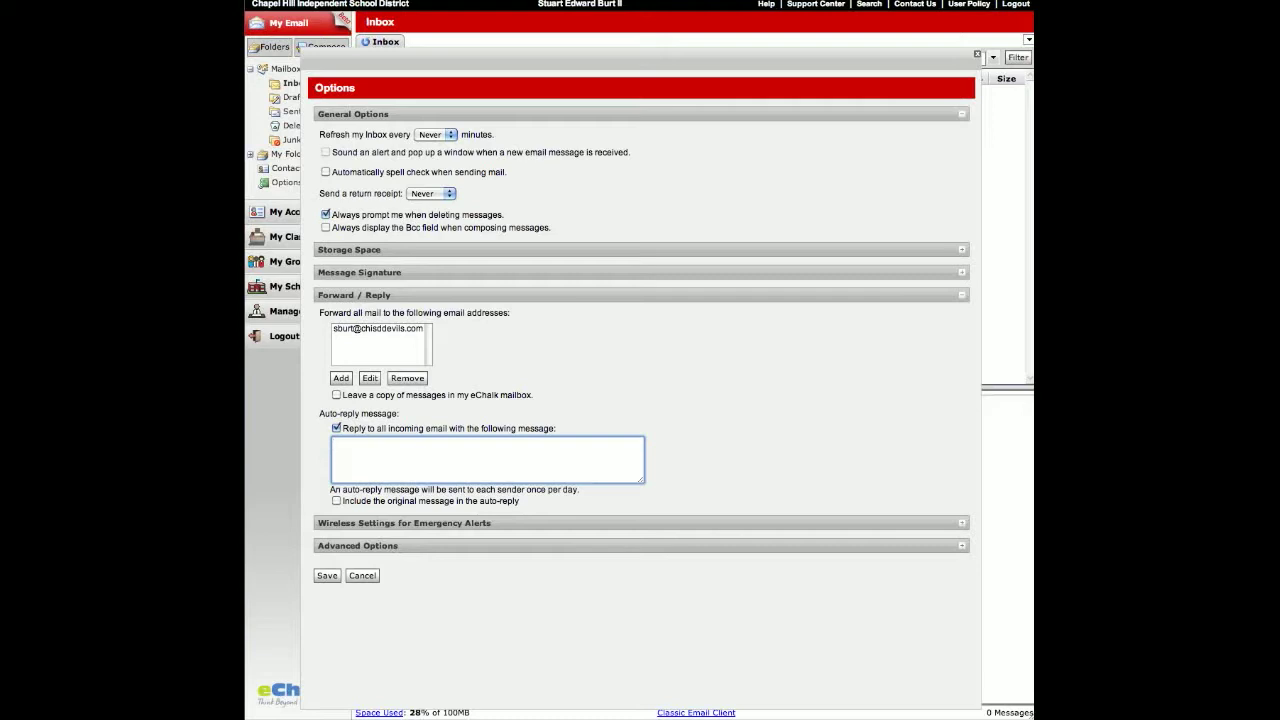
pyautogui.write('We are in the process of changing email.  Mlease c')
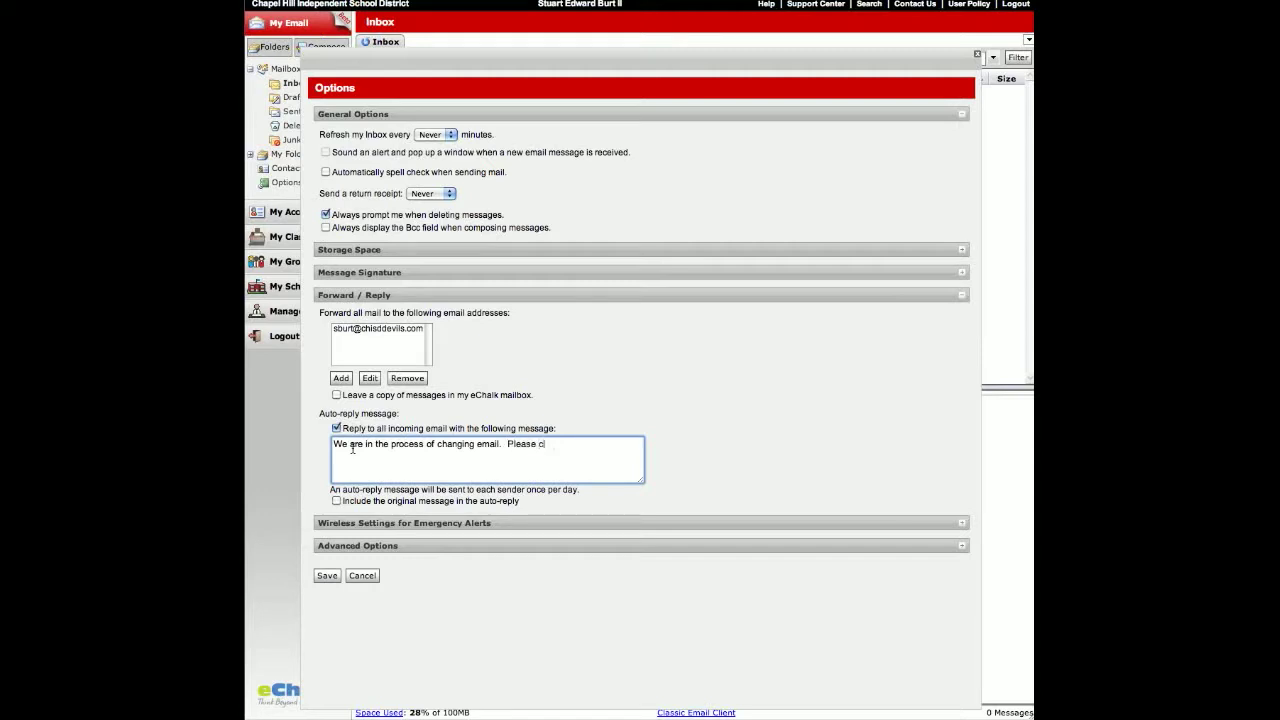
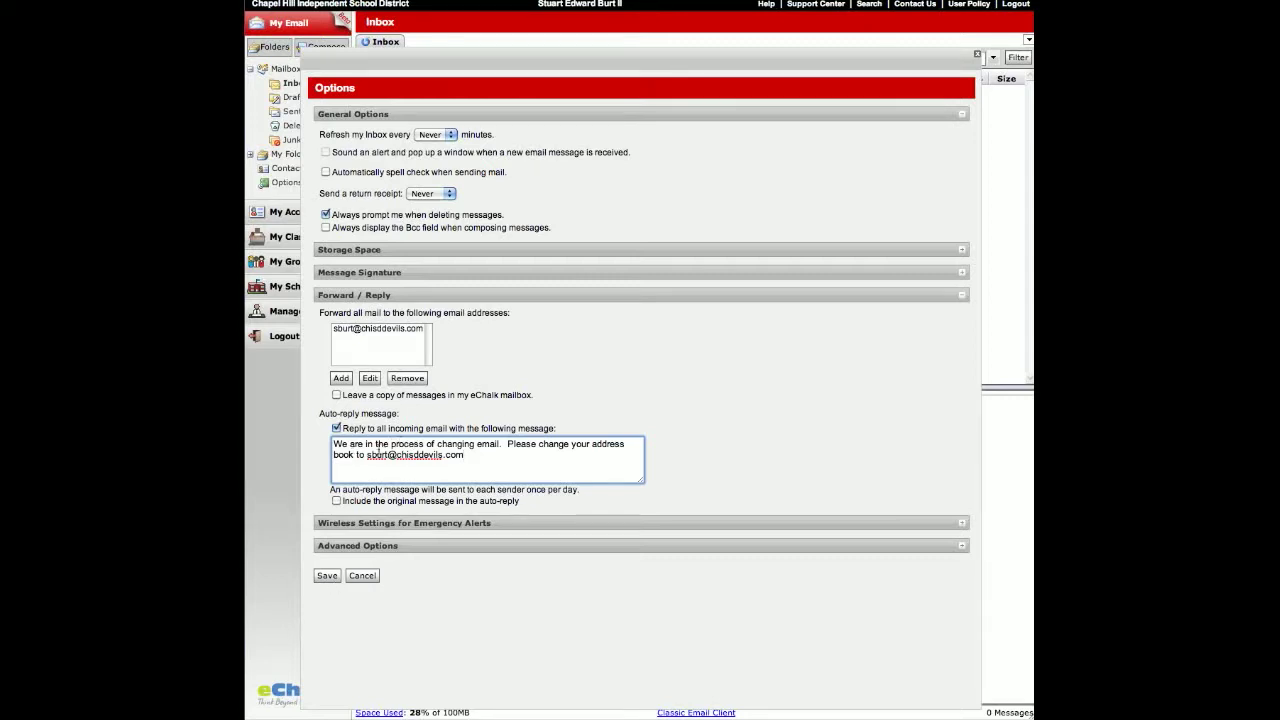
pyautogui.click(361, 577)
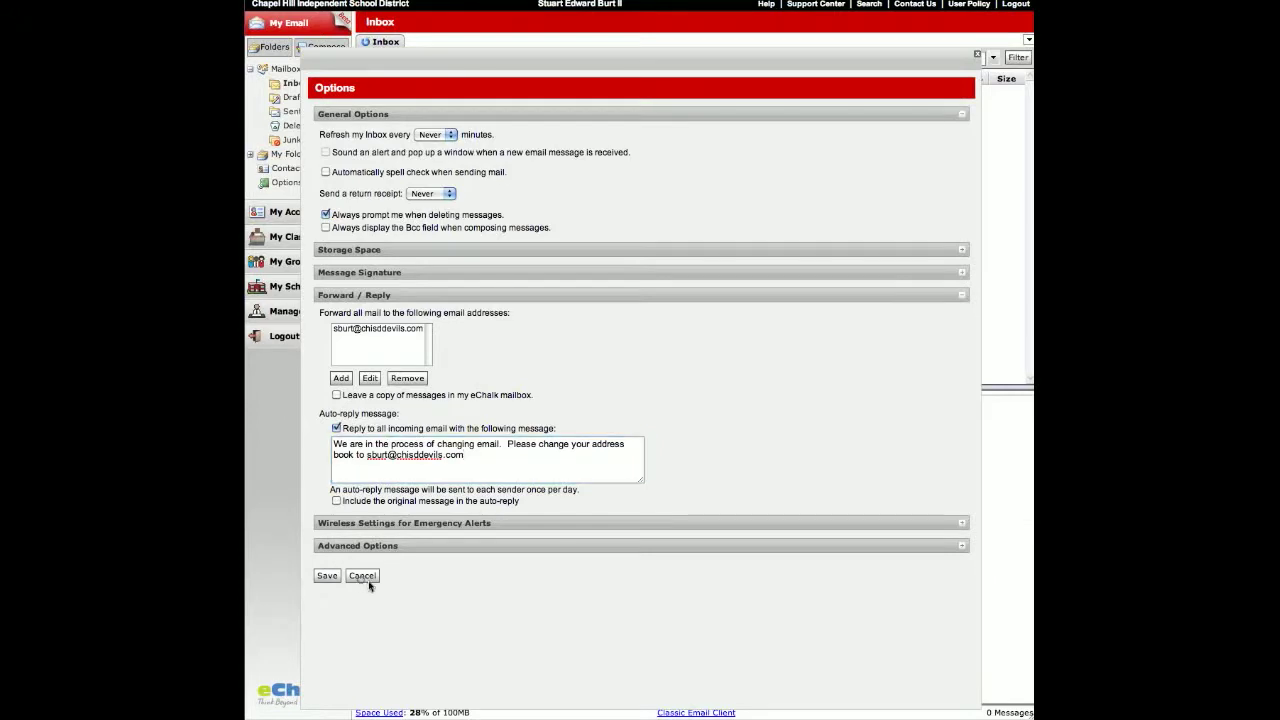